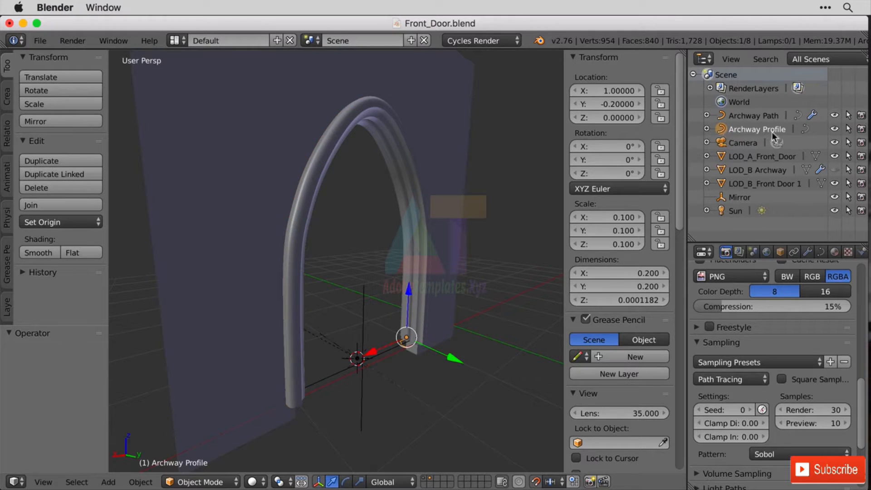
Step: Duplicate the Archway Path curve in place and rename the copy "Archway Array"
{"action": "left_click", "coordinate": [742, 116]}
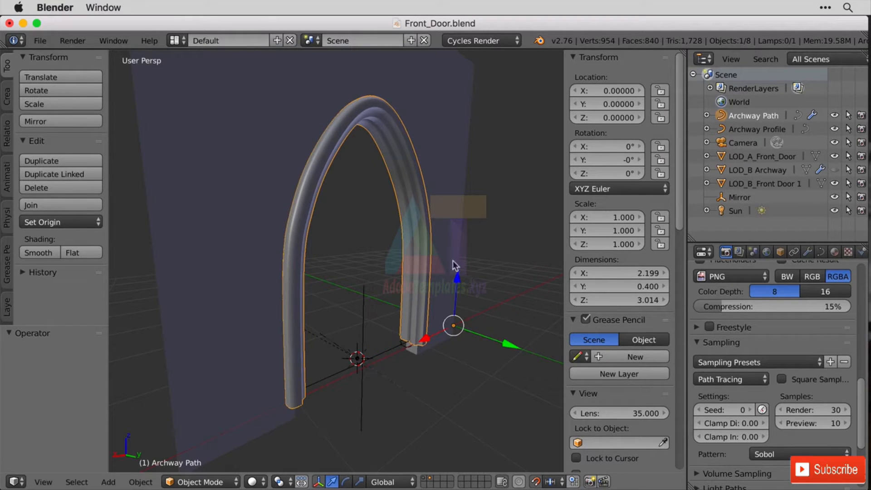
{"action": "key", "text": "shift+d"}
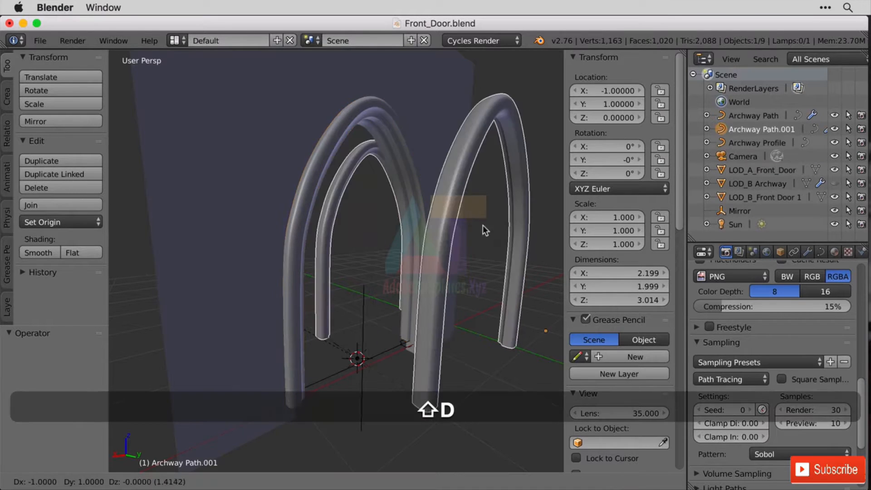
{"action": "key", "text": "Escape"}
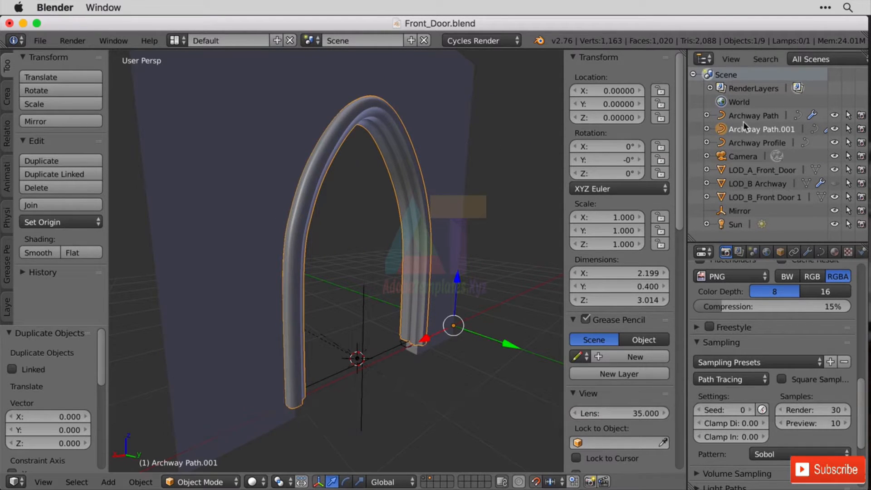
{"action": "double_click", "coordinate": [768, 130]}
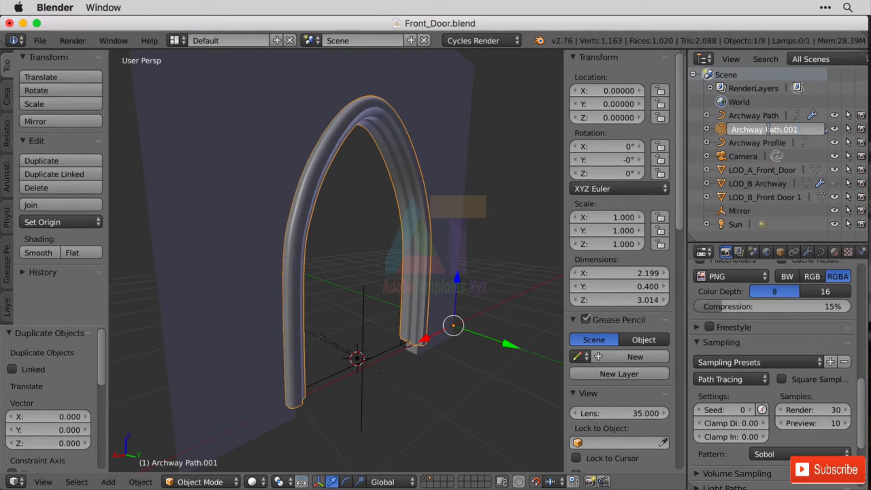
{"action": "type", "text": "Array"}
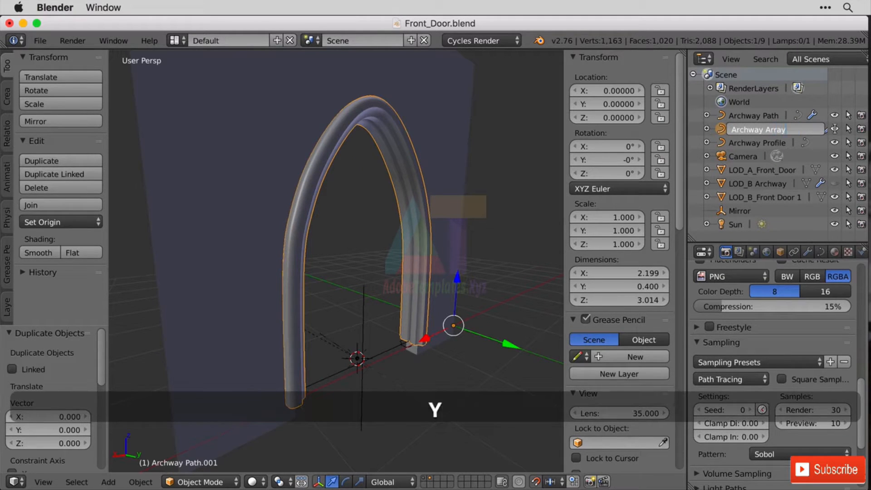
{"action": "key", "text": "Return"}
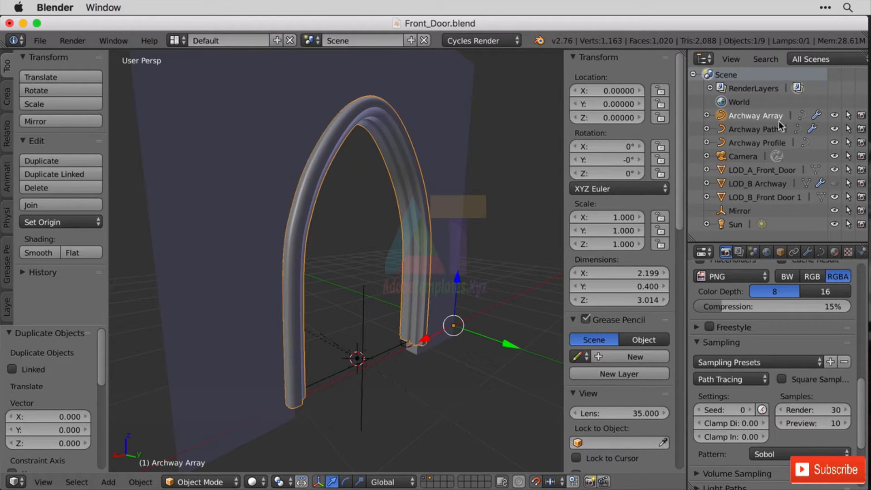
Step: Remove the Subdivision Surface and Mirror modifiers from the Archway Array curve
{"action": "left_click", "coordinate": [807, 252]}
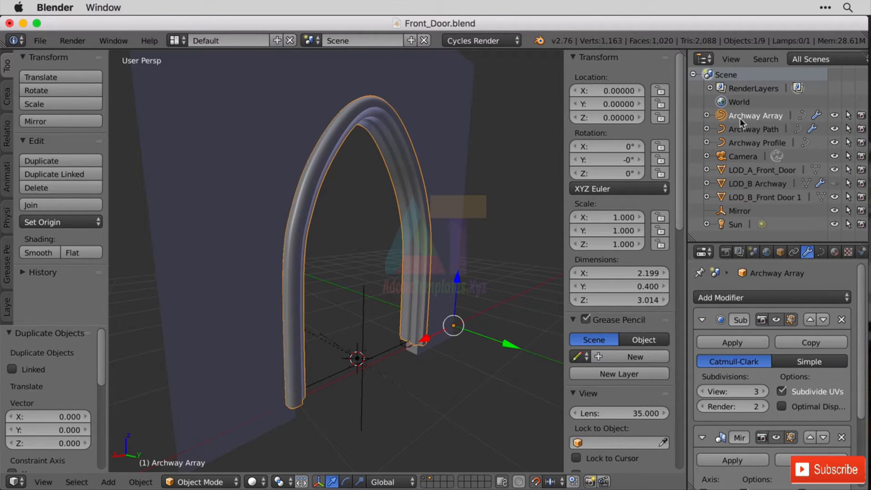
{"action": "left_click", "coordinate": [840, 323]}
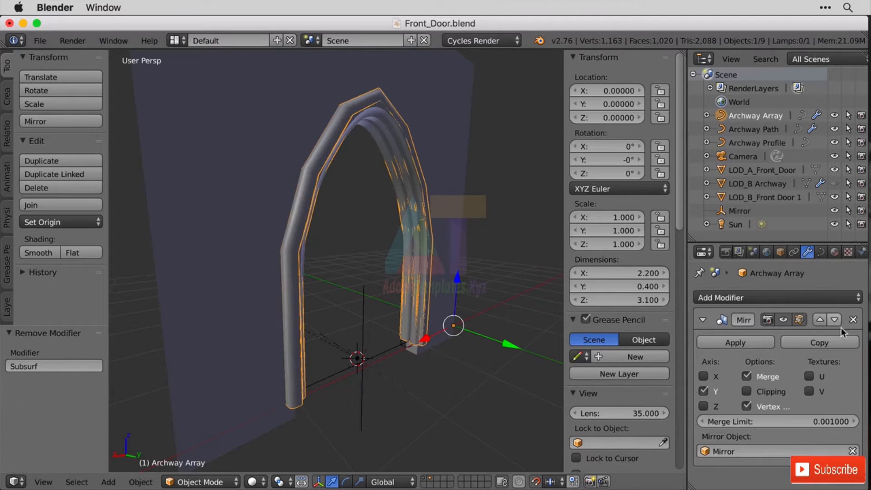
{"action": "left_click", "coordinate": [852, 320]}
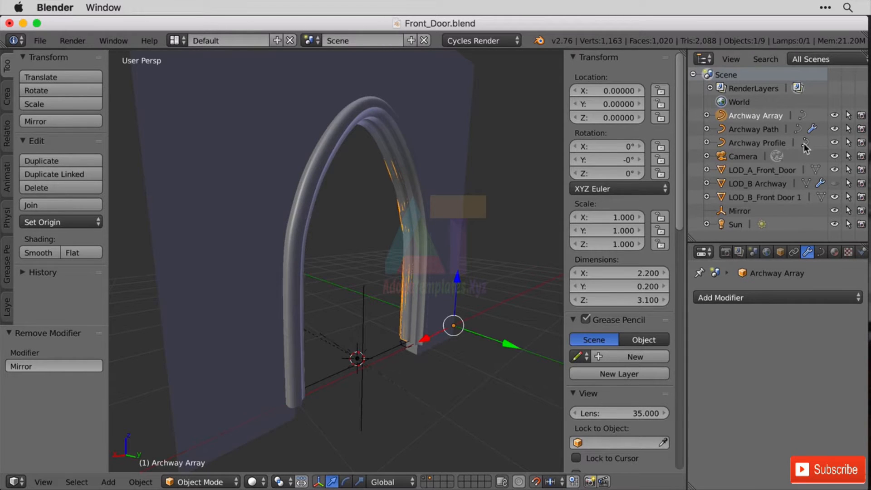
Step: Clear the bevel object from the Archway Array curve and inspect its bare path in Edit Mode
{"action": "left_click", "coordinate": [821, 252]}
{"action": "scroll", "coordinate": [832, 359], "scroll_direction": "down", "scroll_amount": 5}
{"action": "scroll", "coordinate": [832, 359], "scroll_direction": "down", "scroll_amount": 5}
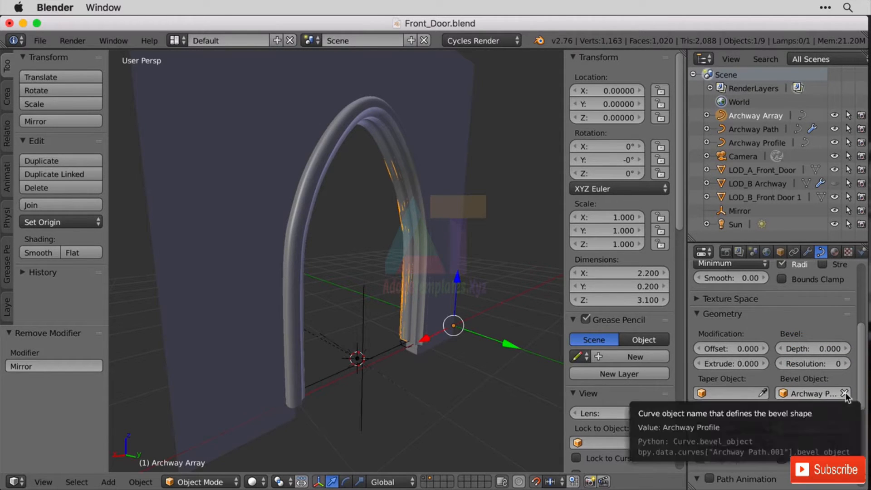
{"action": "left_click", "coordinate": [844, 394]}
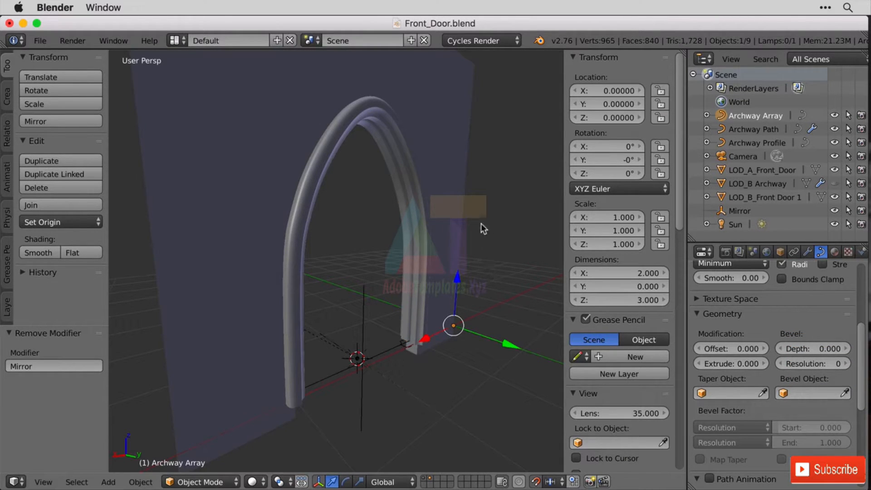
{"action": "key", "text": "Tab"}
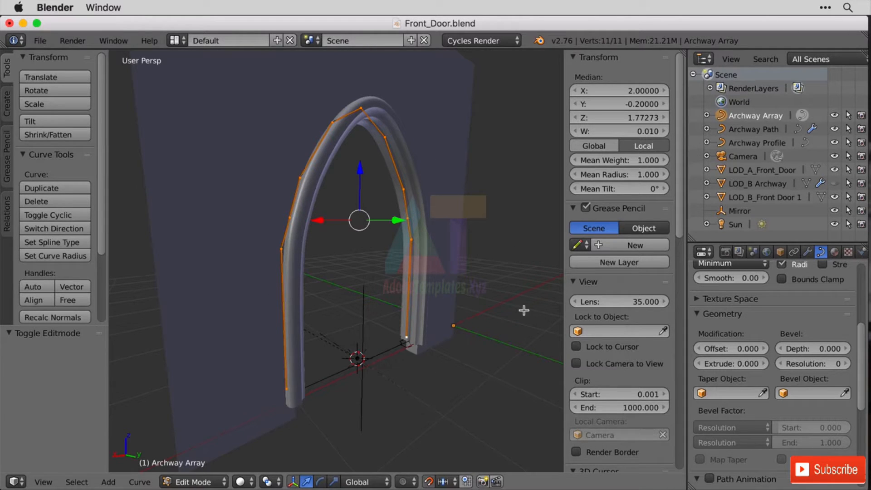
Step: Duplicate the Archway Profile curve in place and rename the copy "ArchwayArray"
{"action": "left_click", "coordinate": [745, 143]}
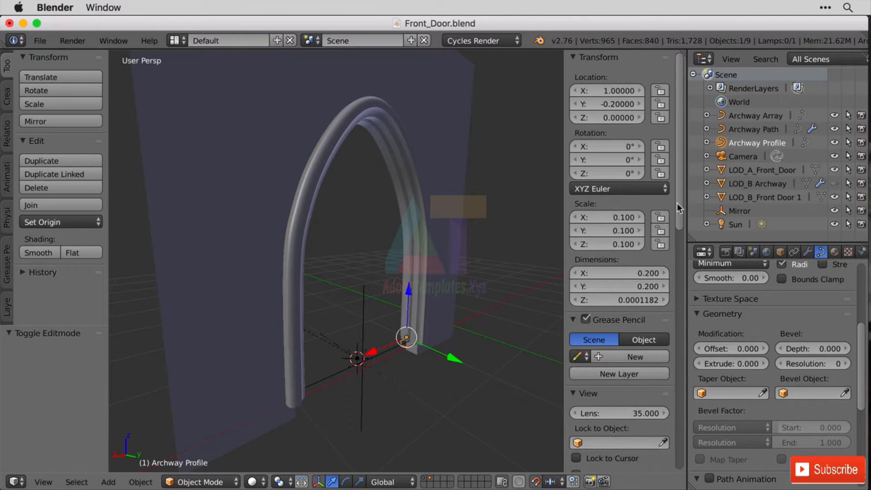
{"action": "middle_click_drag", "start_coordinate": [324, 346], "coordinate": [417, 359]}
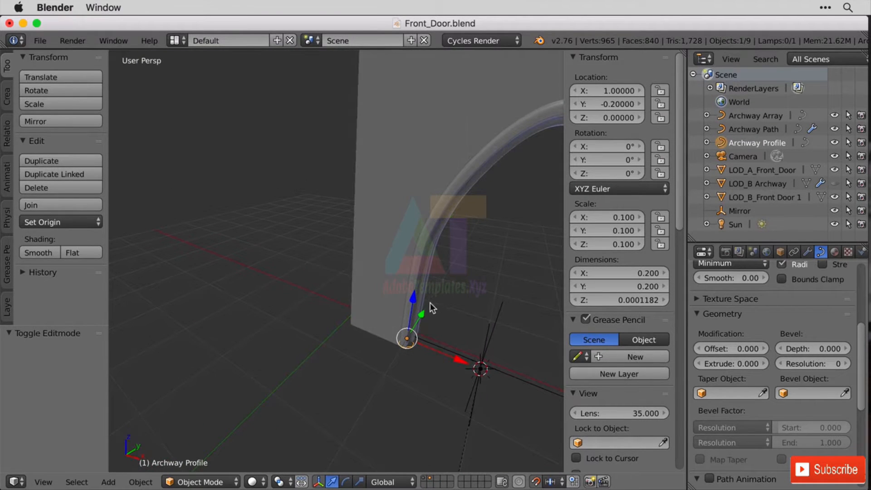
{"action": "key", "text": "shift+d"}
{"action": "key", "text": "Escape"}
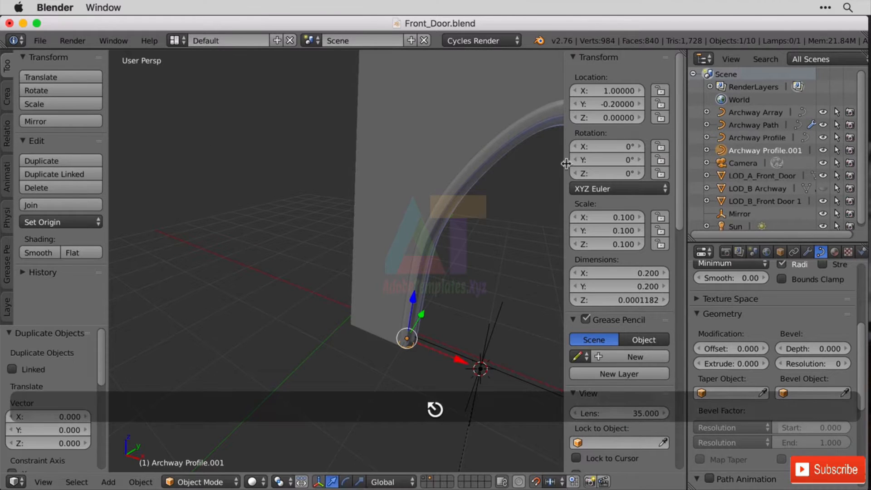
{"action": "double_click", "coordinate": [762, 150]}
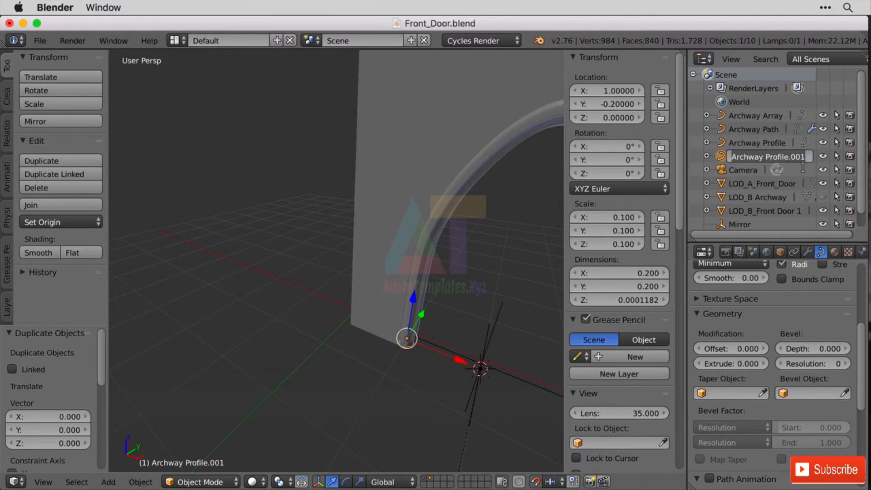
{"action": "type", "text": "Ar"}
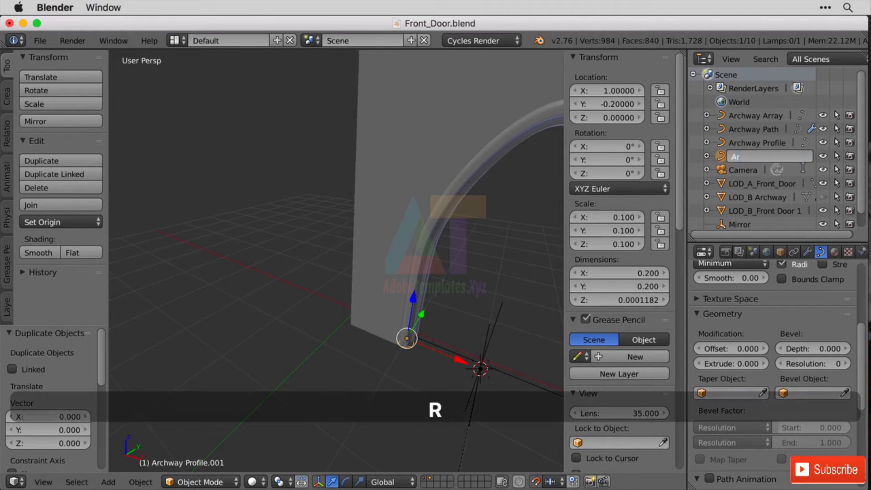
{"action": "type", "text": "chwayArray"}
{"action": "key", "text": "Return"}
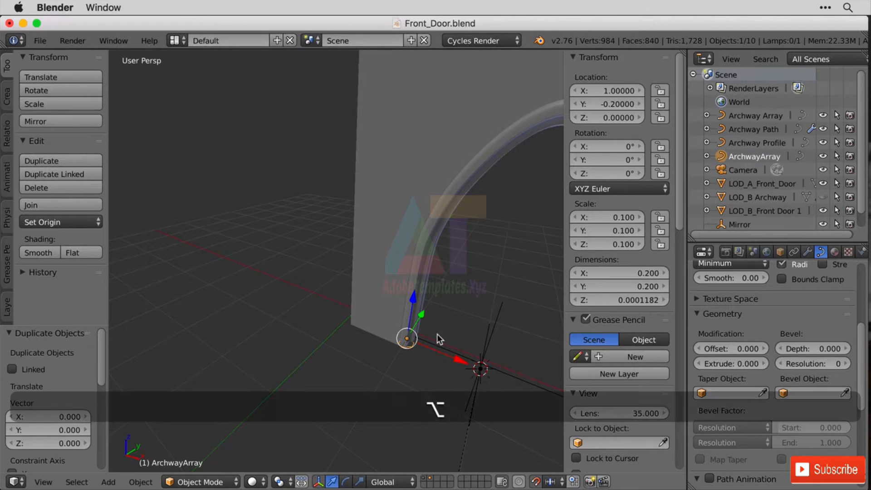
Step: Convert the ArchwayArray profile curve to a mesh and fill its whole outline with a face
{"action": "key", "text": "alt+c"}
{"action": "left_click", "coordinate": [430, 349]}
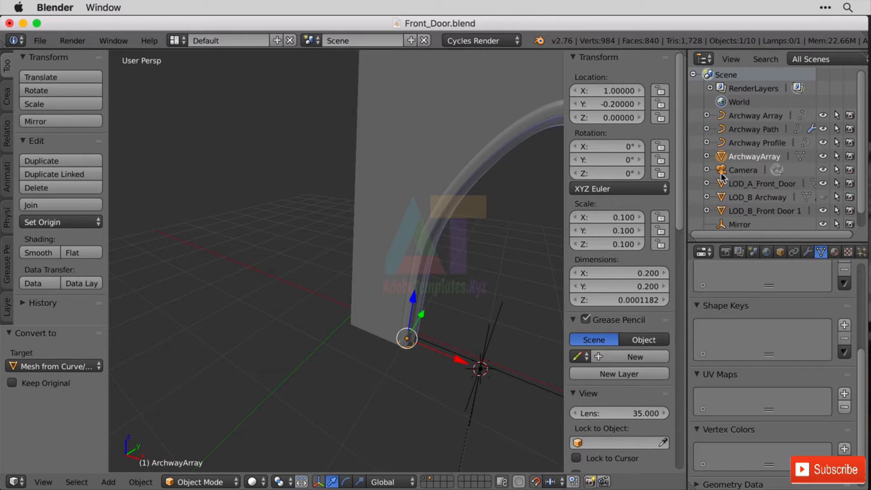
{"action": "key", "text": "Tab"}
{"action": "key", "text": "KP_Decimal"}
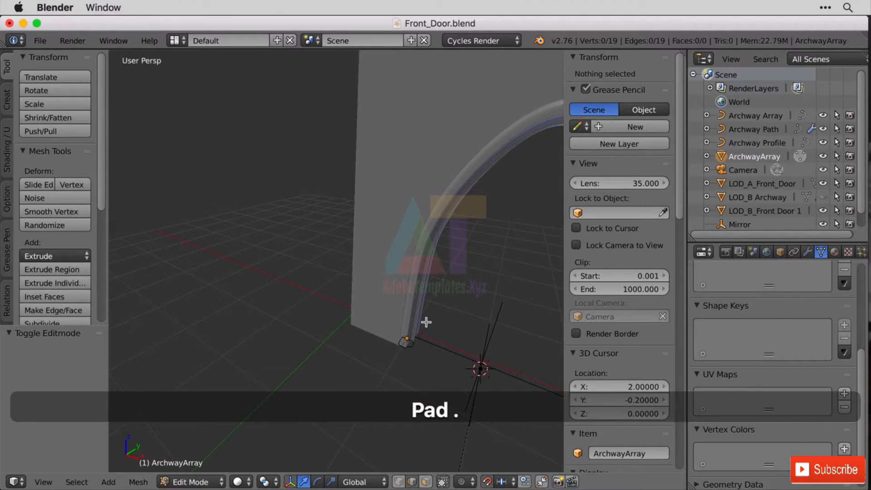
{"action": "right_click", "coordinate": [414, 347]}
{"action": "key", "text": "KP_Decimal"}
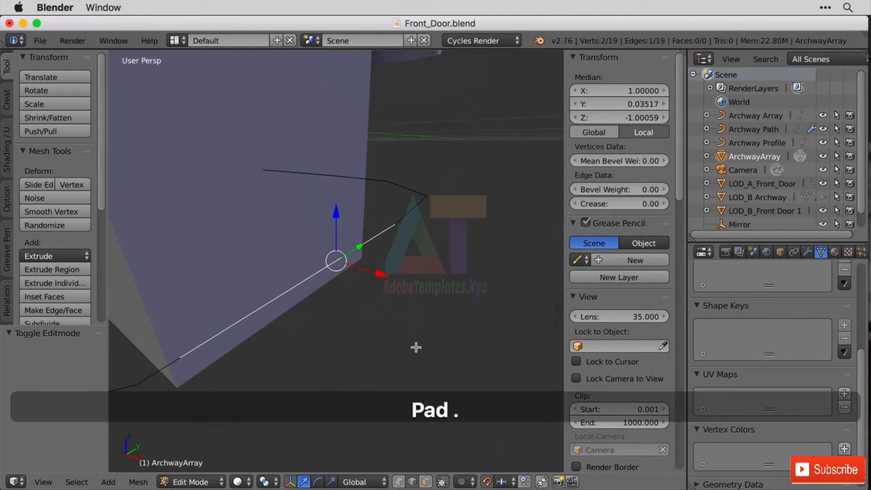
{"action": "scroll", "coordinate": [417, 331], "scroll_direction": "down", "scroll_amount": 11}
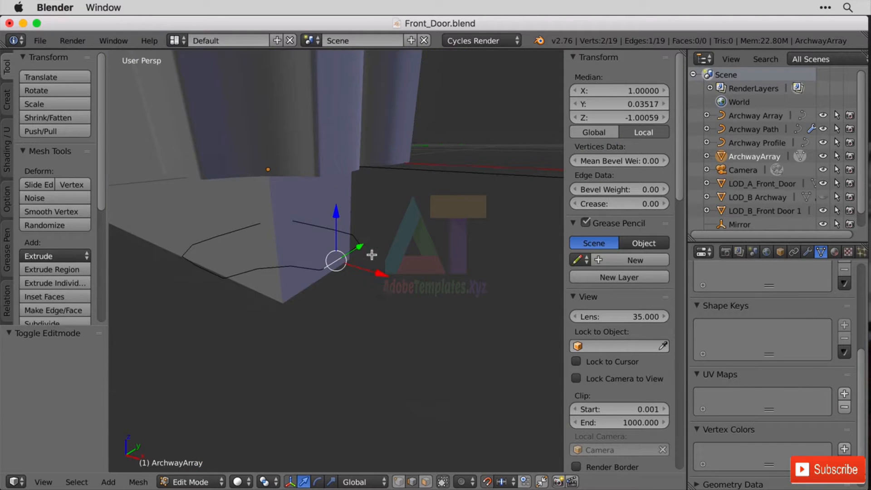
{"action": "key", "text": "a"}
{"action": "key", "text": "a"}
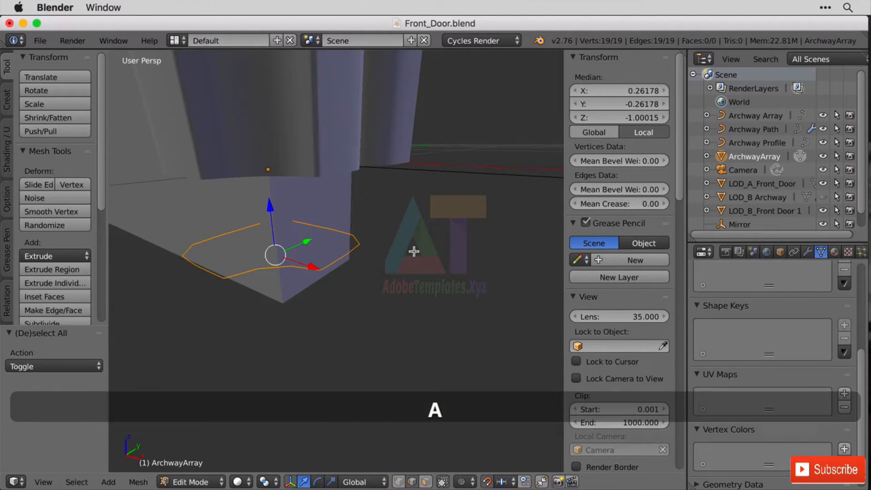
{"action": "key", "text": "f"}
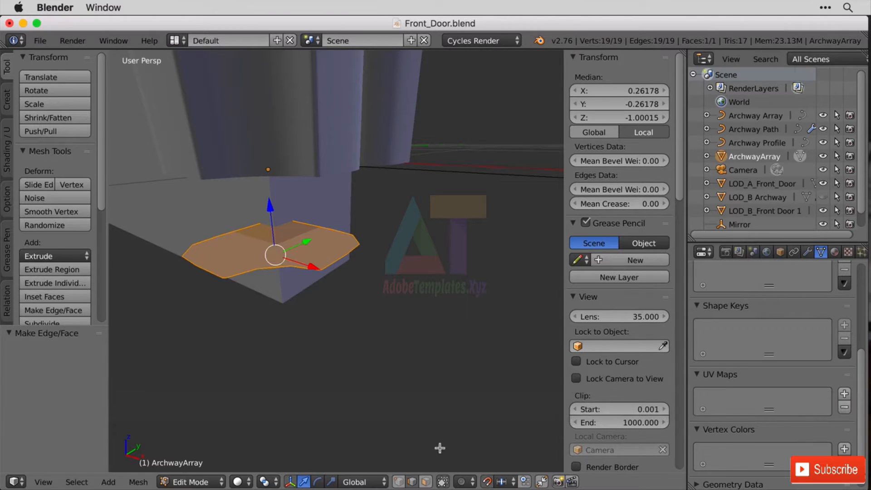
Step: Switch to face selection and extrude the profile face upward by about 0.168 without snapping
{"action": "left_click", "coordinate": [412, 482]}
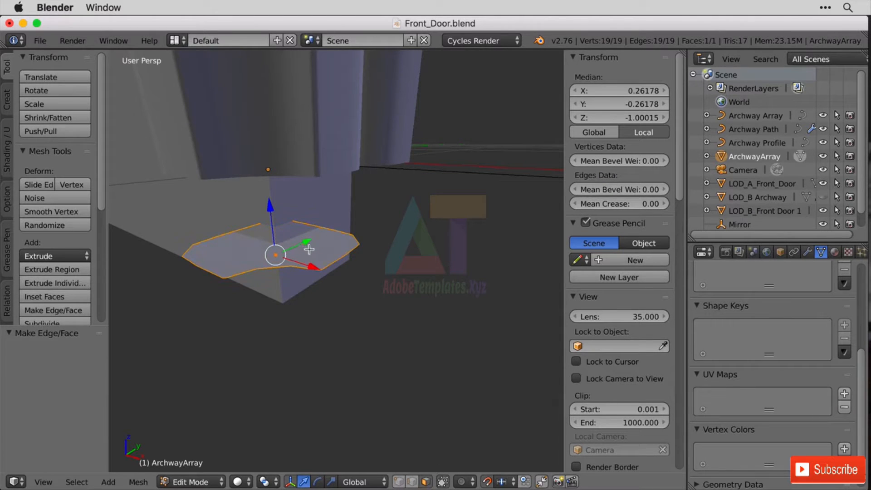
{"action": "key", "text": "e"}
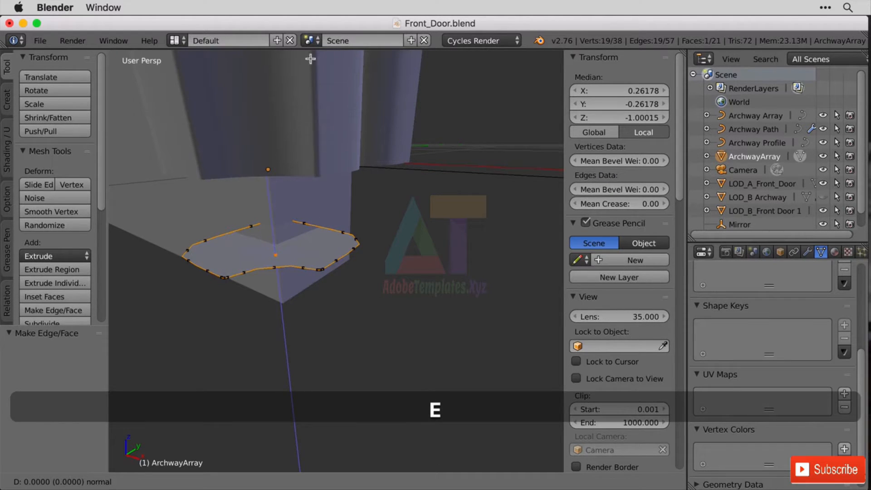
{"action": "key", "text": "1"}
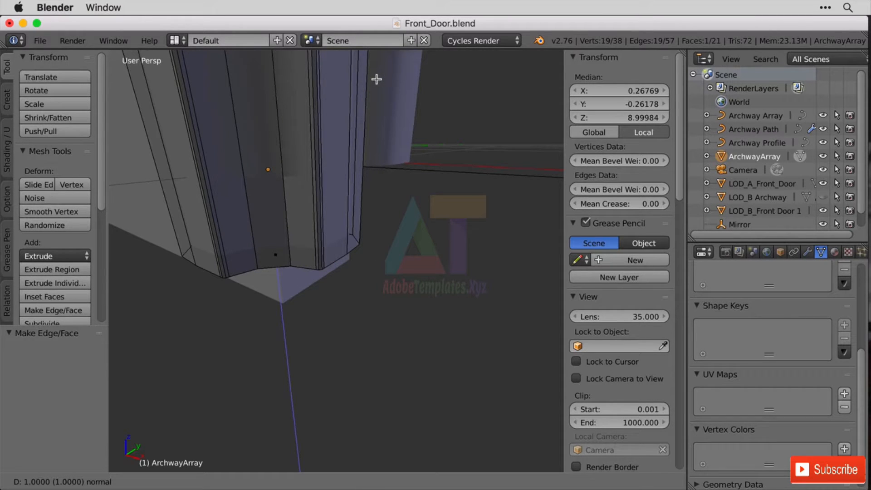
{"action": "key", "text": "shift+Tab"}
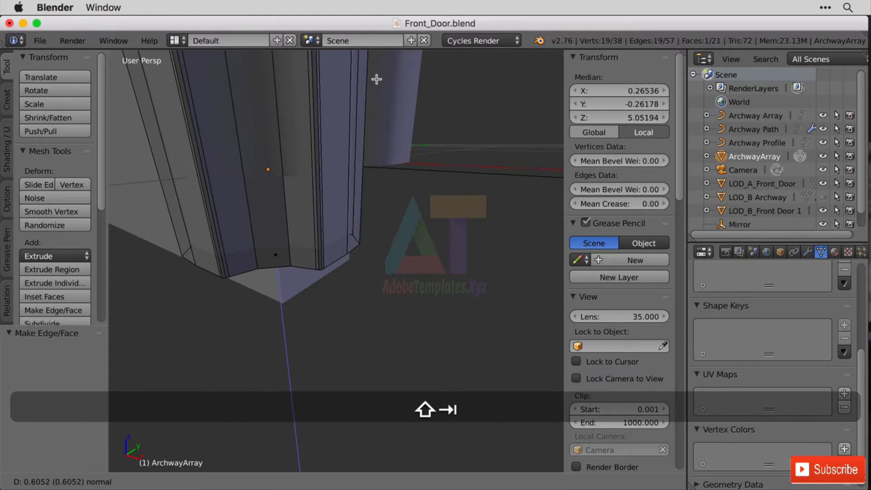
{"action": "left_click", "coordinate": [385, 105]}
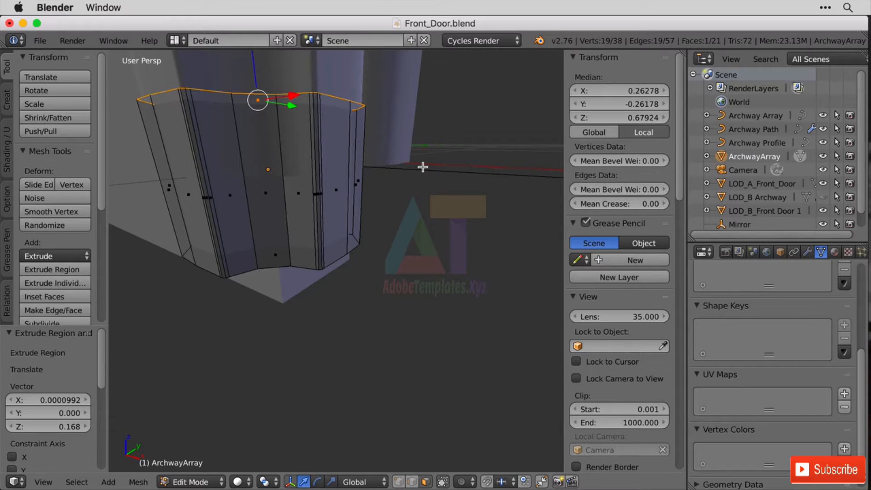
Step: Show the extruded block in front orthographic view and hide the Archway Path object
{"action": "key", "text": "KP_1"}
{"action": "scroll", "coordinate": [407, 179], "scroll_direction": "down", "scroll_amount": 5}
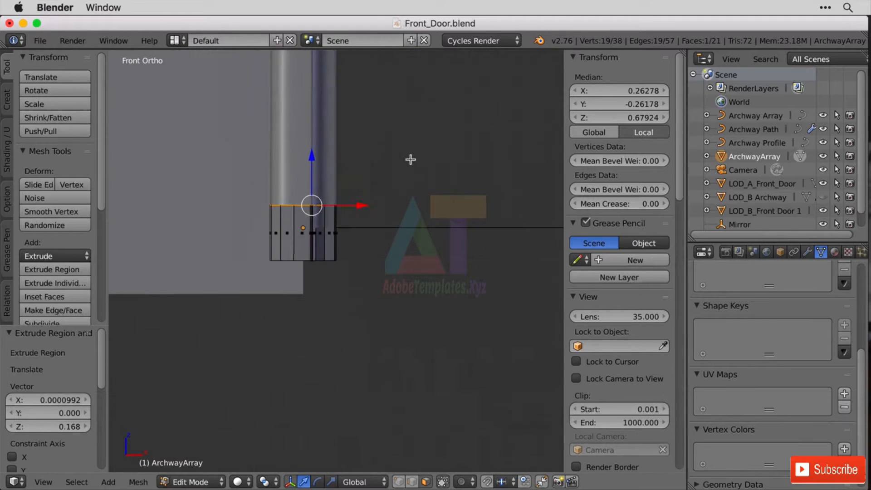
{"action": "middle_click_drag", "start_coordinate": [398, 177], "coordinate": [472, 241], "text": "shift"}
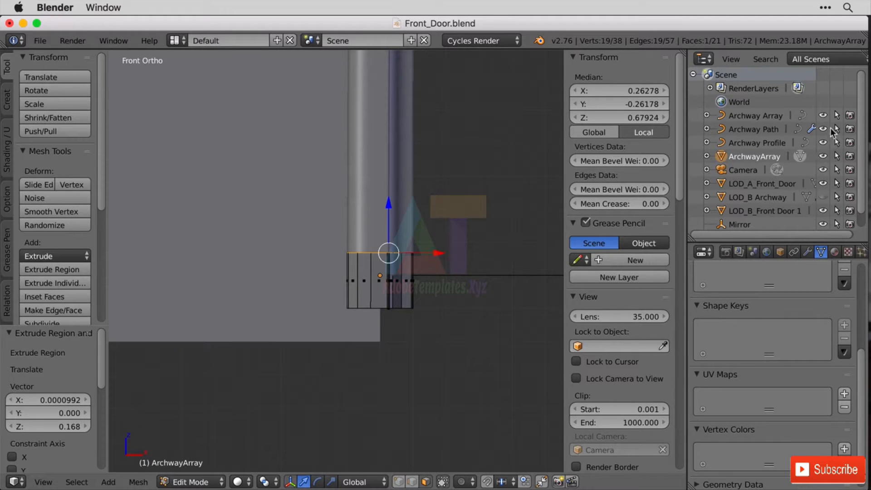
{"action": "left_click", "coordinate": [823, 129]}
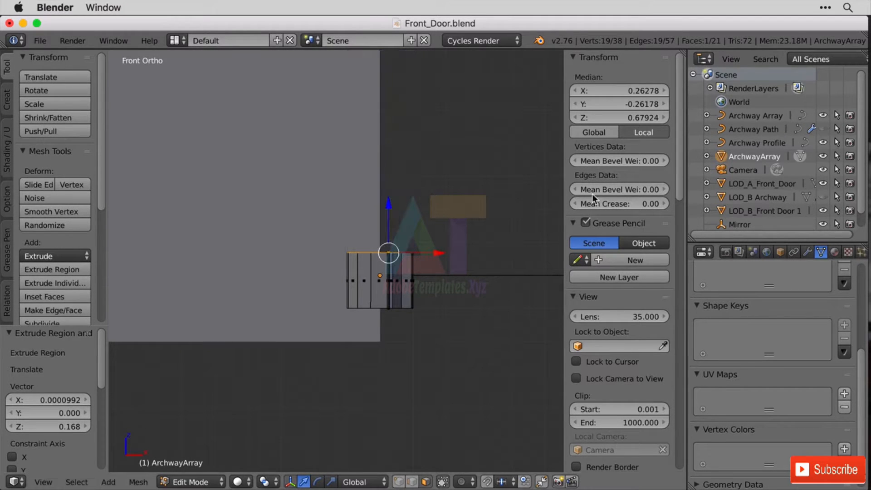
Step: Duplicate the entire extruded block and place the copy directly above it, about 0.175 up along Z
{"action": "key", "text": "a"}
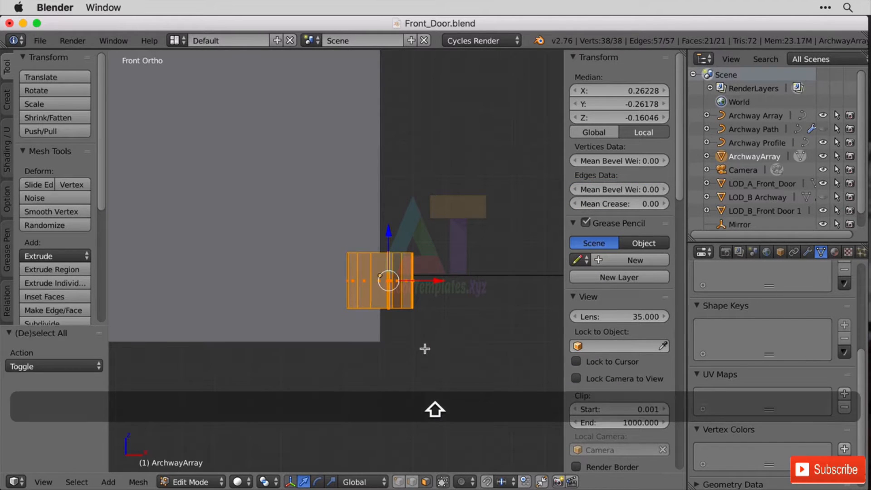
{"action": "key", "text": "shift+d"}
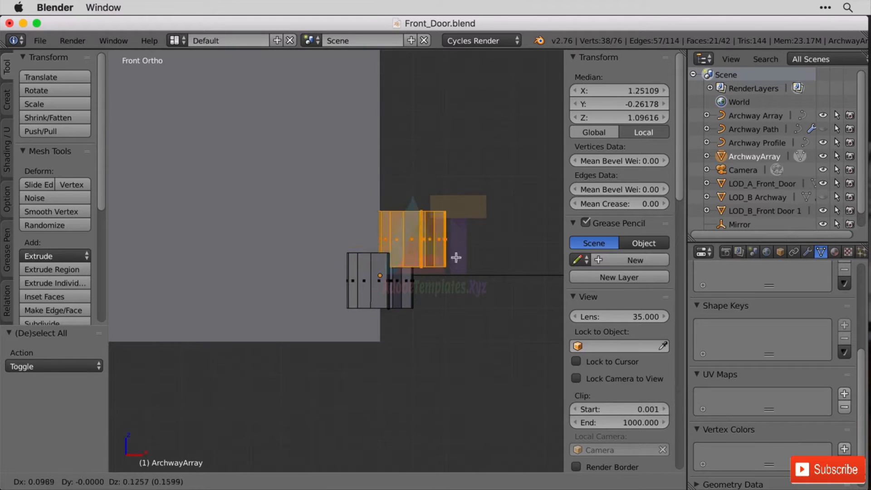
{"action": "key", "text": "z"}
{"action": "left_click", "coordinate": [433, 248]}
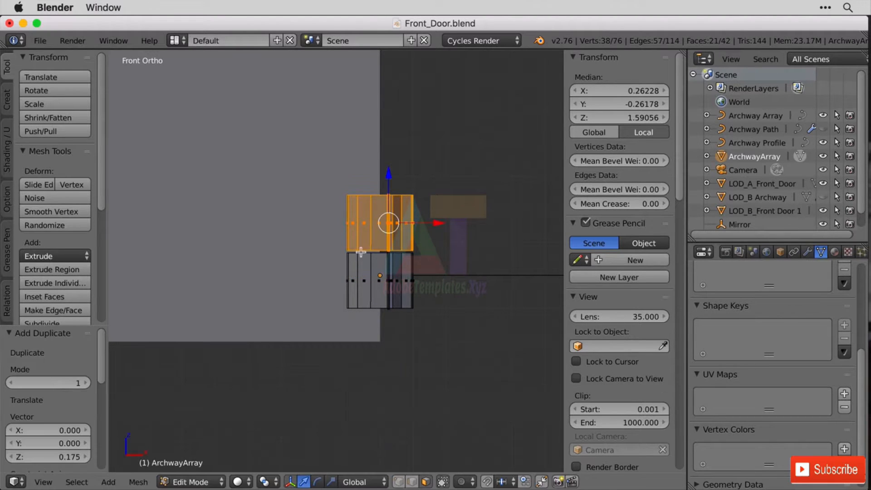
Step: Select the two faces on the upper block's negative X side, move them -0.1 along X, and leave mesh editing
{"action": "scroll", "coordinate": [402, 291], "scroll_direction": "down", "scroll_amount": 3}
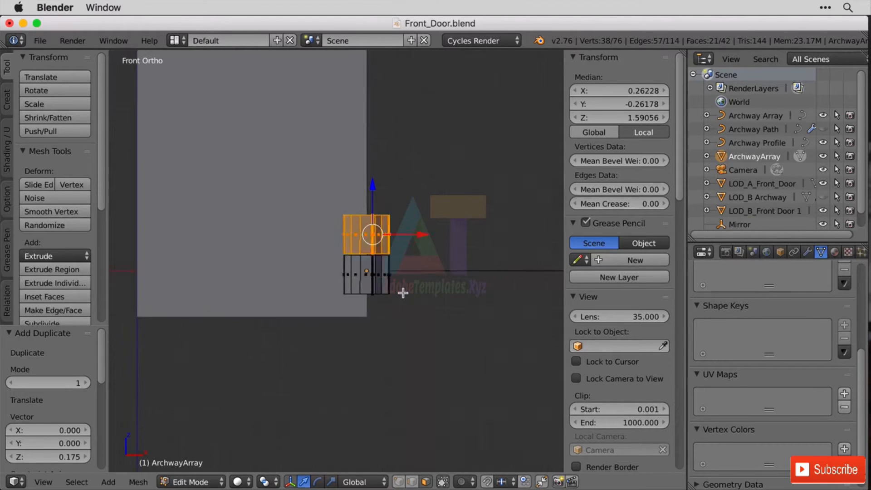
{"action": "middle_click_drag", "start_coordinate": [402, 292], "coordinate": [362, 268]}
{"action": "right_click", "coordinate": [349, 245]}
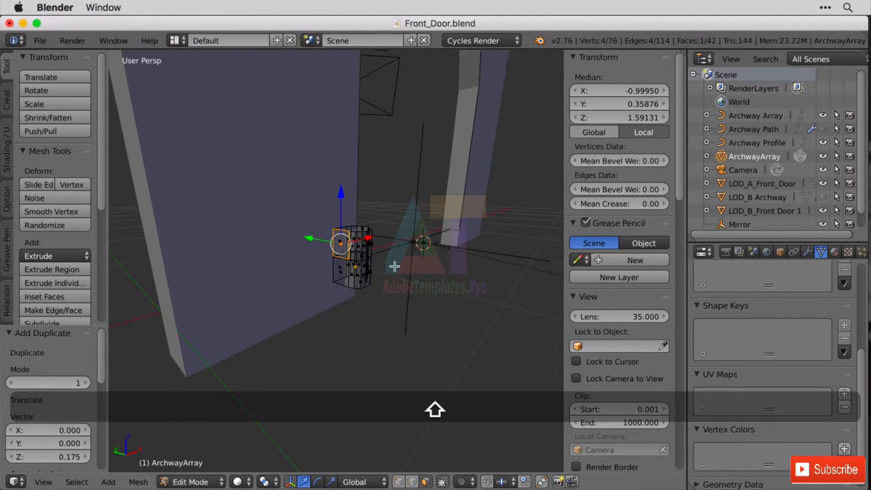
{"action": "scroll", "coordinate": [399, 272], "scroll_direction": "up", "scroll_amount": 4}
{"action": "scroll", "coordinate": [405, 278], "scroll_direction": "up", "scroll_amount": 1}
{"action": "right_click", "coordinate": [401, 202], "text": "shift"}
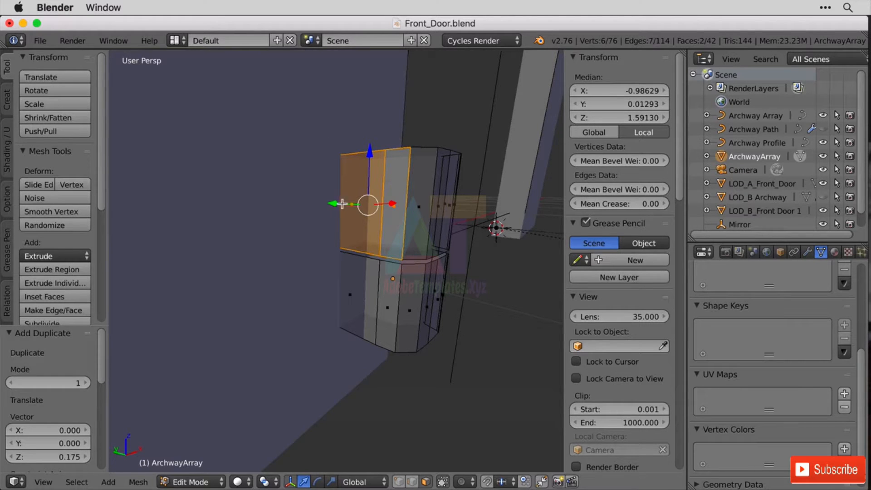
{"action": "scroll", "coordinate": [448, 248], "scroll_direction": "down", "scroll_amount": 2}
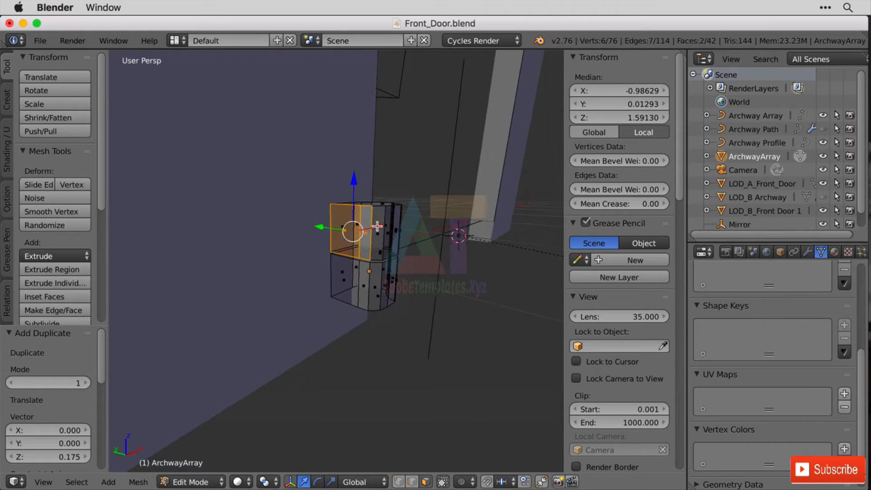
{"action": "key", "text": "g"}
{"action": "key", "text": "x"}
{"action": "left_click", "coordinate": [392, 237]}
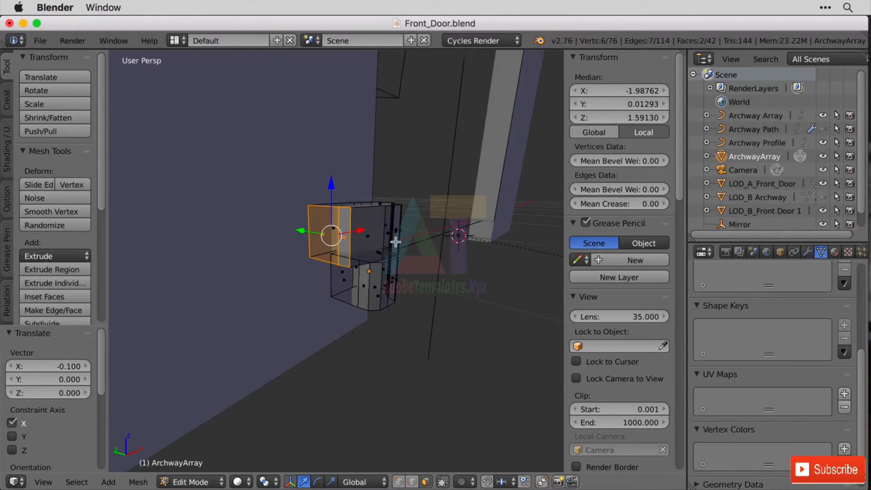
{"action": "key", "text": "KP_1"}
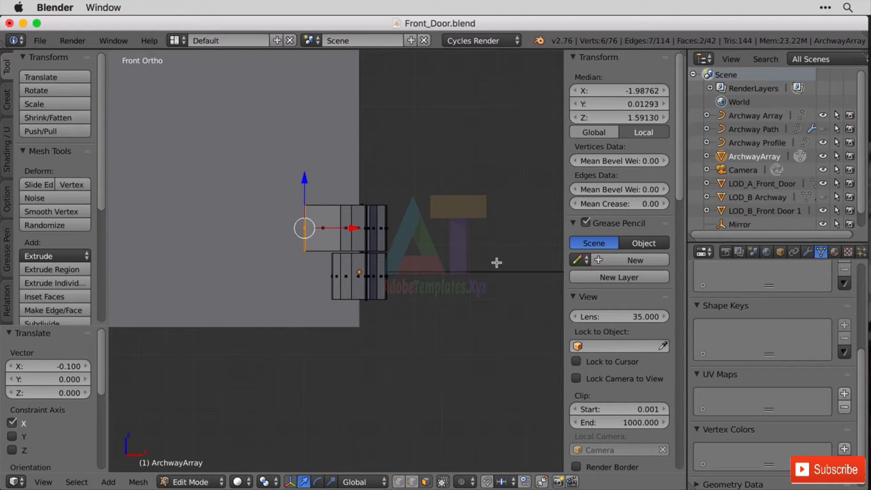
{"action": "key", "text": "Tab"}
Step: Add an Array modifier to the ArchwayArray block object
{"action": "middle_click_drag", "start_coordinate": [467, 245], "coordinate": [297, 259]}
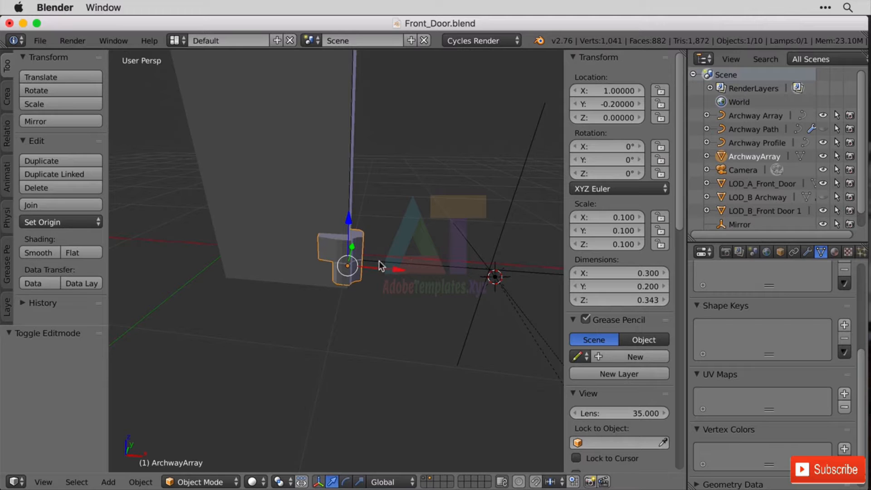
{"action": "left_click", "coordinate": [807, 255]}
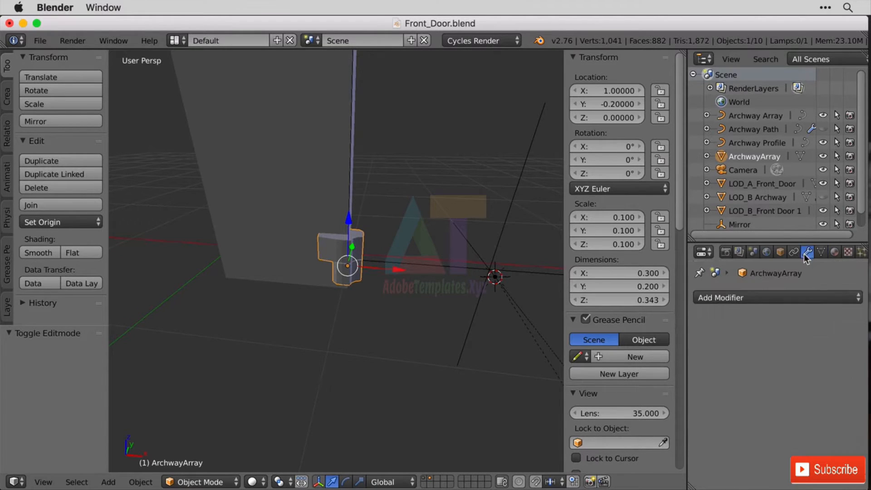
{"action": "left_click", "coordinate": [725, 299]}
{"action": "left_click", "coordinate": [581, 58]}
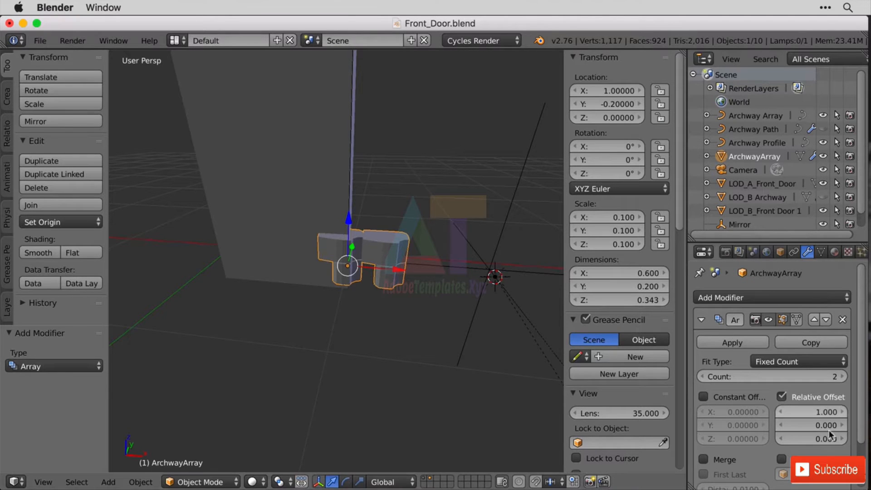
Step: Stack the array copies vertically by setting the relative offset to 0 on X and 1 on Z
{"action": "left_click", "coordinate": [812, 412]}
{"action": "type", "text": "0"}
{"action": "key", "text": "Return"}
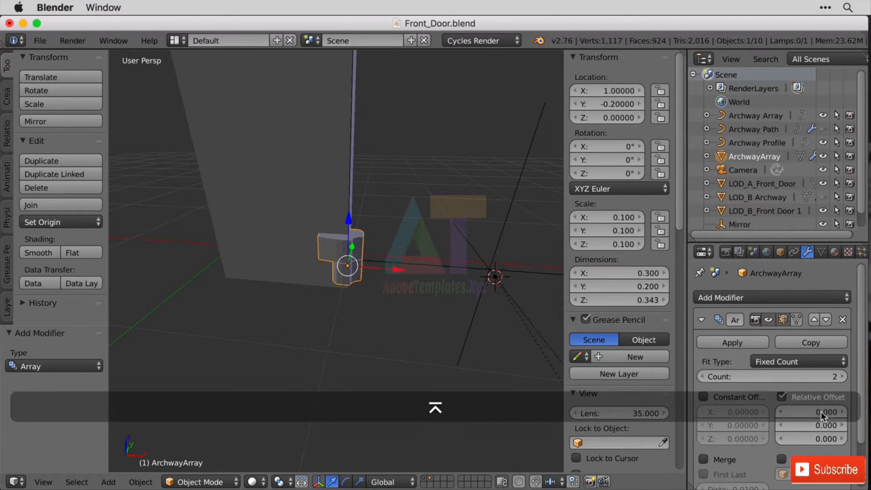
{"action": "left_click", "coordinate": [821, 438]}
{"action": "type", "text": "1"}
{"action": "key", "text": "Return"}
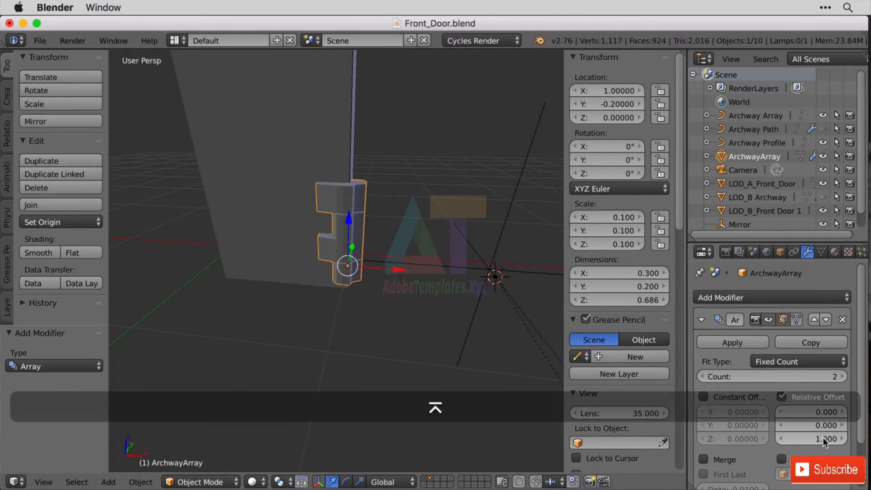
Step: Set the array's relative Z offset to 1.05
{"action": "left_click", "coordinate": [824, 439]}
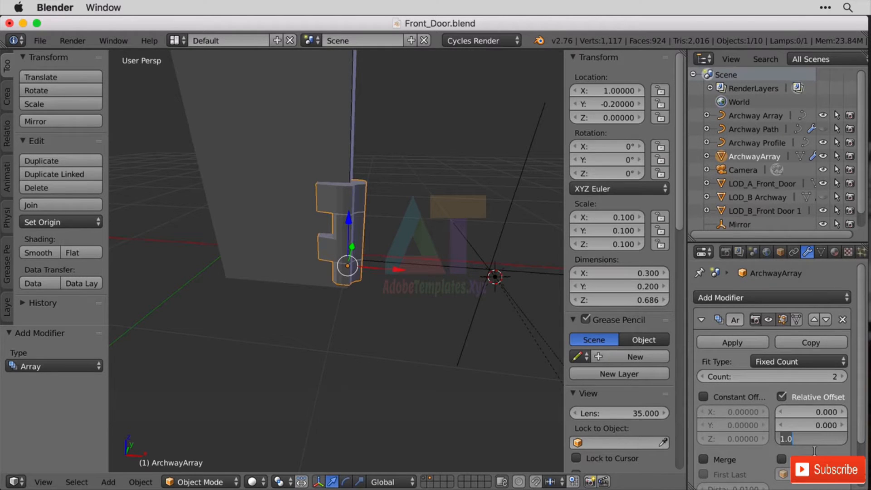
{"action": "type", "text": "1.05"}
{"action": "key", "text": "Return"}
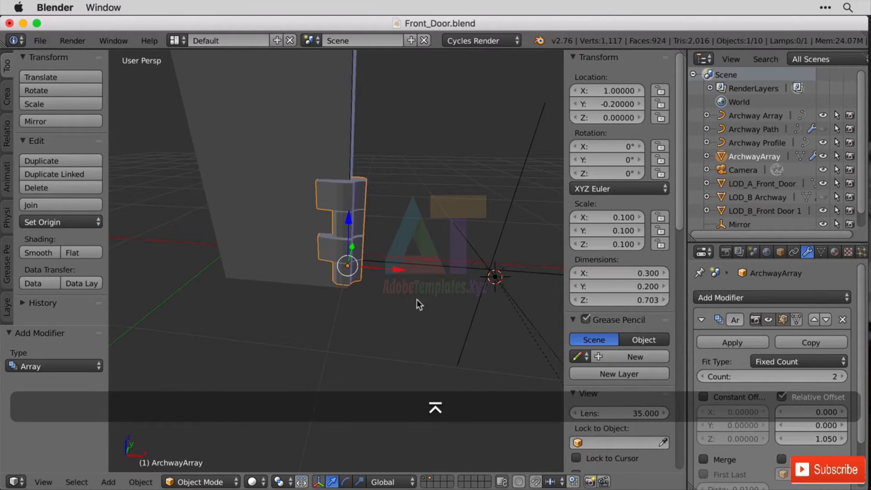
{"action": "middle_click_drag", "start_coordinate": [416, 300], "coordinate": [417, 285]}
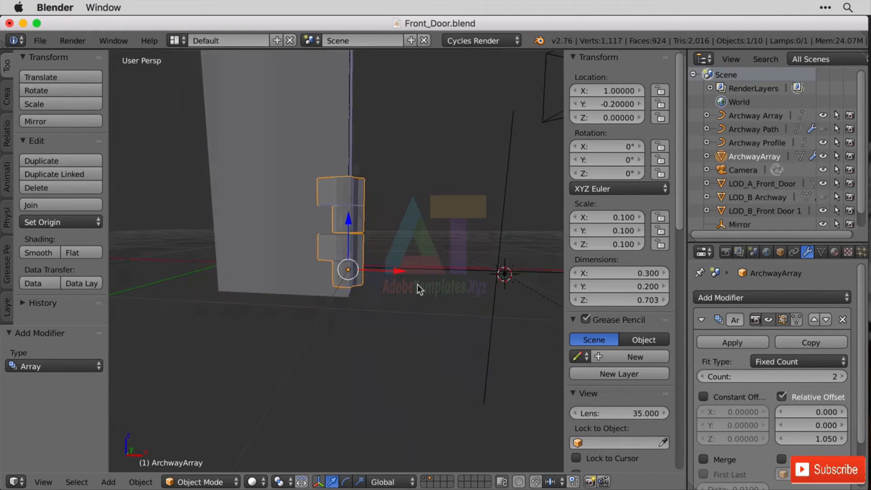
Step: Set the array's relative Z offset to 1.02
{"action": "left_click", "coordinate": [831, 439]}
{"action": "key", "text": "BackSpace"}
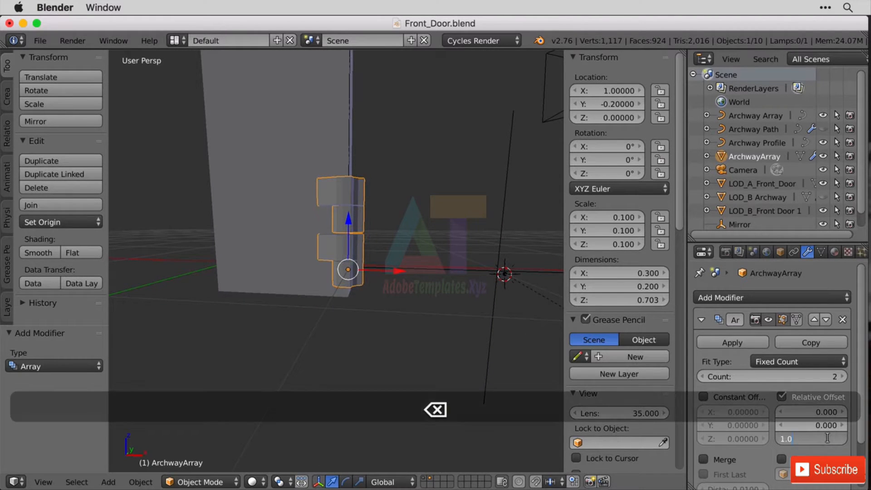
{"action": "type", "text": "2"}
{"action": "key", "text": "Return"}
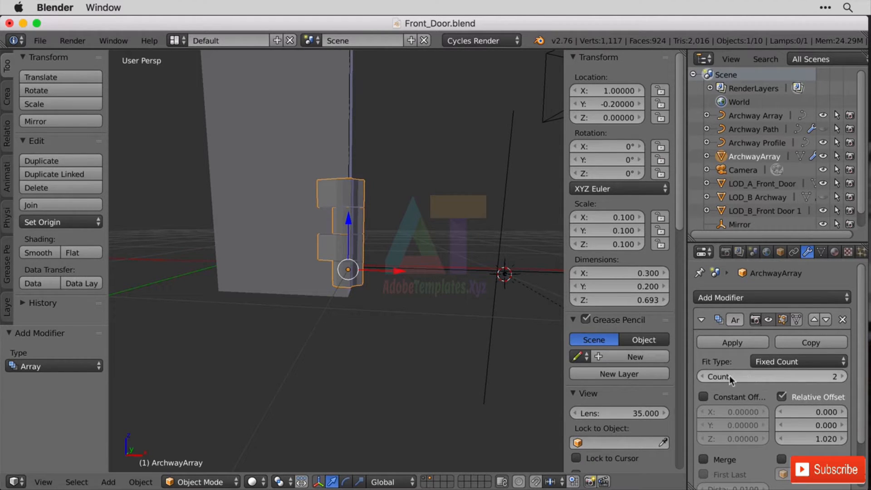
Step: Raise the array's fixed count to 53 and check the stack against the whole archway
{"action": "left_click_drag", "start_coordinate": [729, 376], "coordinate": [753, 376]}
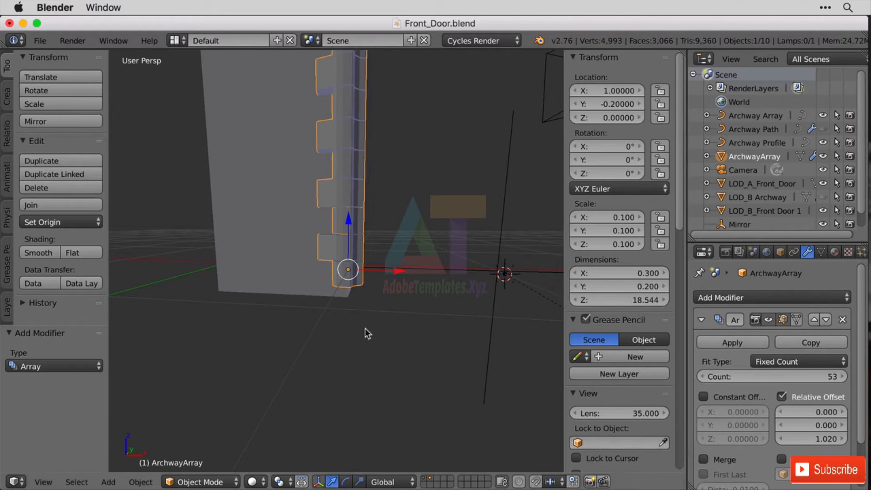
{"action": "middle_click_drag", "start_coordinate": [365, 328], "coordinate": [224, 293]}
{"action": "scroll", "coordinate": [240, 299], "scroll_direction": "down", "scroll_amount": 3}
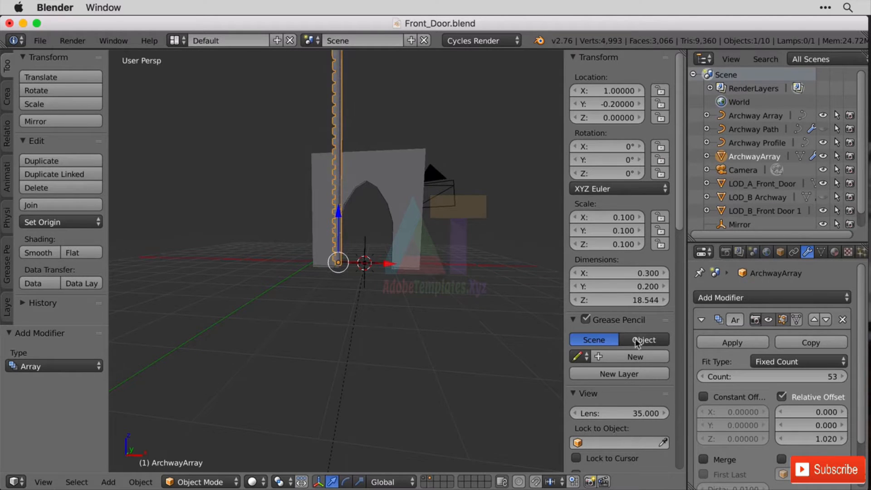
Step: Change the array's fit type to Fit Curve
{"action": "left_click", "coordinate": [776, 361]}
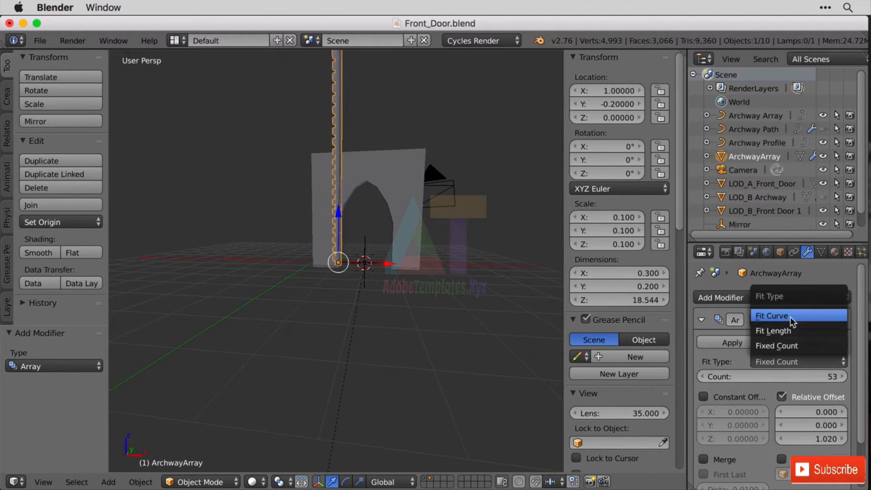
{"action": "left_click", "coordinate": [815, 322]}
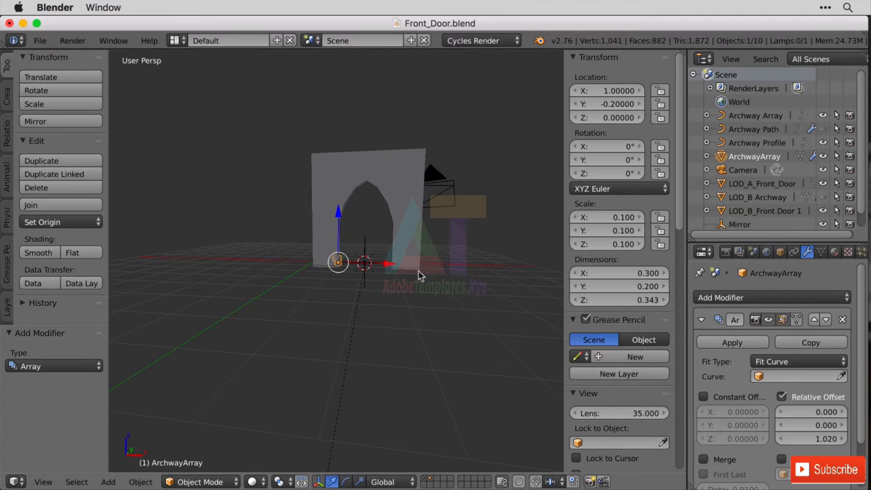
{"action": "scroll", "coordinate": [419, 271], "scroll_direction": "up", "scroll_amount": 3}
{"action": "scroll", "coordinate": [411, 293], "scroll_direction": "up", "scroll_amount": 5}
{"action": "scroll", "coordinate": [449, 340], "scroll_direction": "down", "scroll_amount": 4}
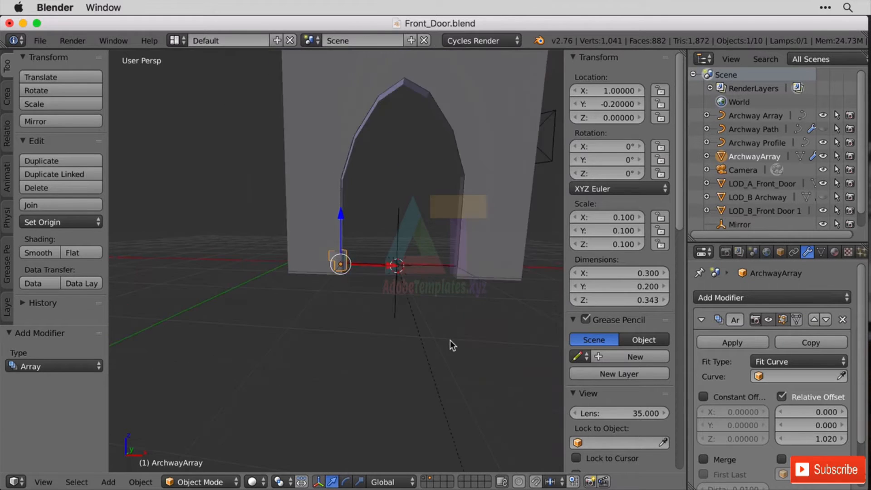
Step: Try stretching the block object to an X scale of about 1.24 and undo it
{"action": "scroll", "coordinate": [450, 340], "scroll_direction": "up", "scroll_amount": 3}
{"action": "middle_click_drag", "start_coordinate": [408, 324], "coordinate": [319, 370]}
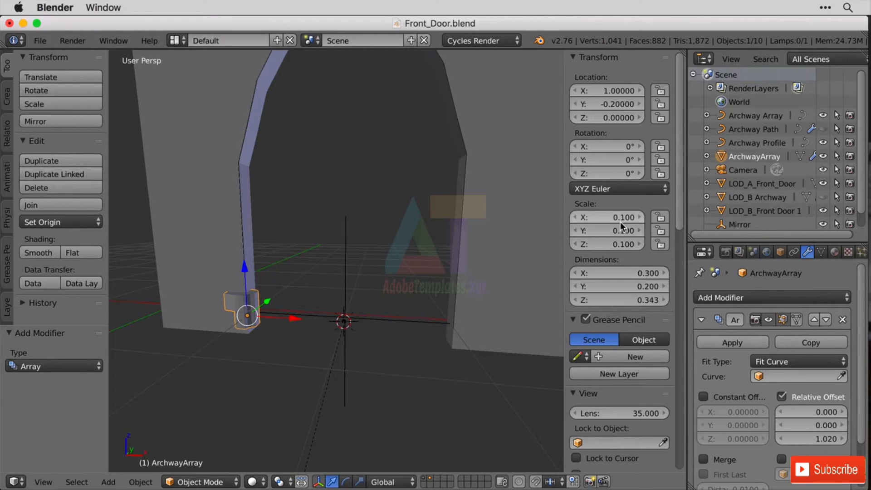
{"action": "left_click_drag", "start_coordinate": [604, 218], "coordinate": [639, 219]}
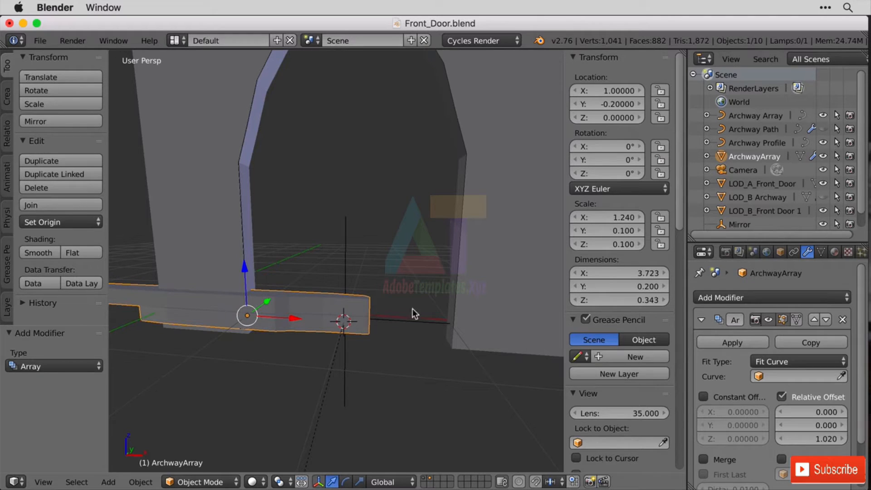
{"action": "key", "text": "super+z"}
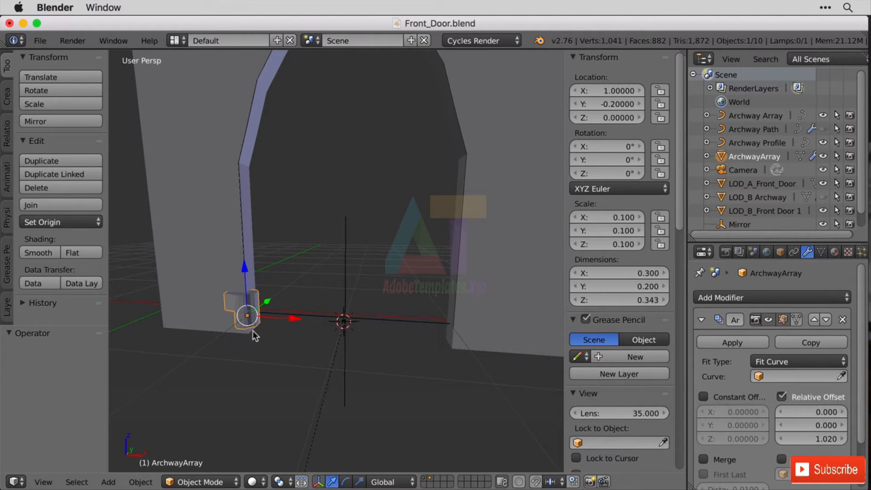
Step: Apply the scale of the ArchwayArray block object
{"action": "left_click", "coordinate": [142, 482]}
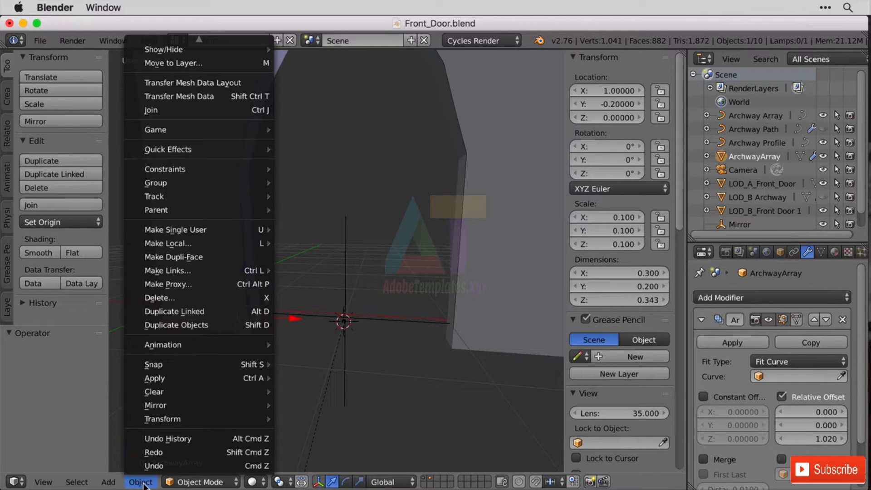
{"action": "mouse_move", "coordinate": [216, 377]}
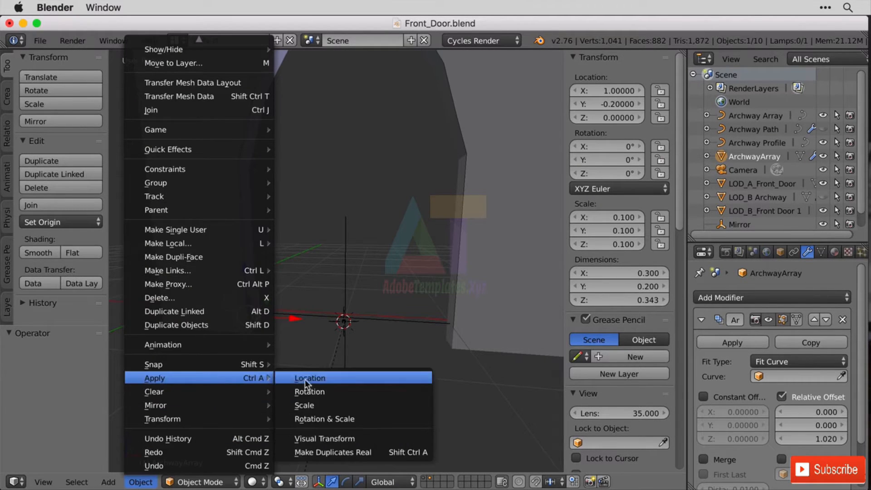
{"action": "left_click", "coordinate": [351, 403]}
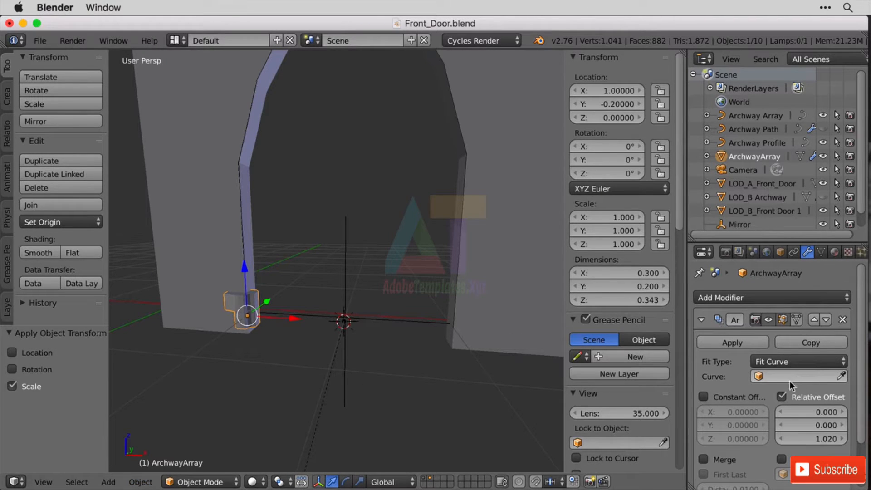
Step: Assign the Archway Array curve as the array's fit curve and check the stack's length against the arch
{"action": "left_click", "coordinate": [810, 381]}
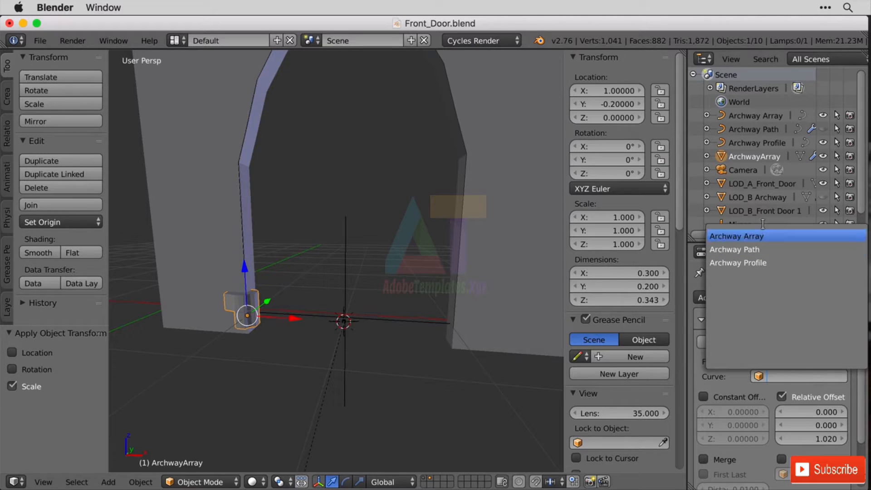
{"action": "left_click", "coordinate": [769, 235]}
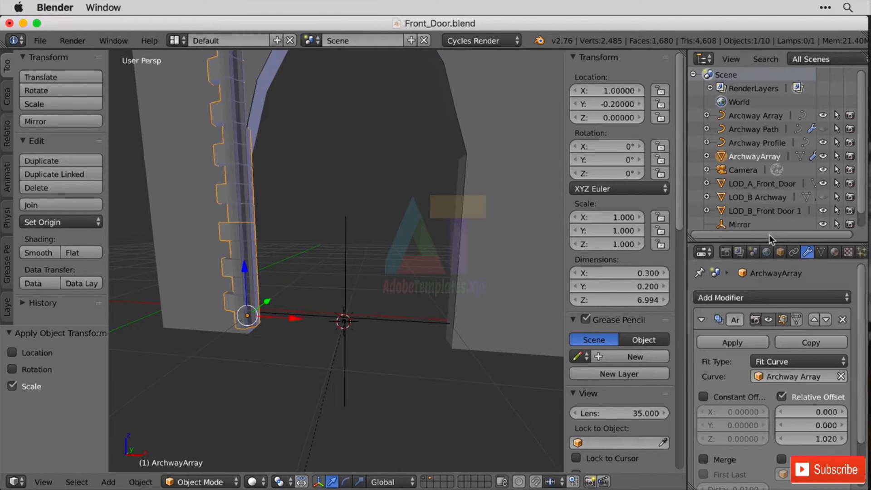
{"action": "scroll", "coordinate": [444, 361], "scroll_direction": "down", "scroll_amount": 6}
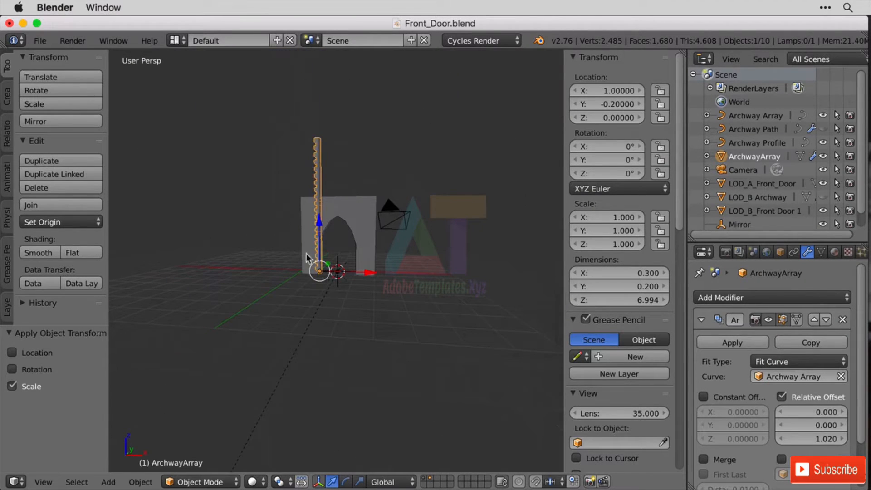
{"action": "scroll", "coordinate": [390, 273], "scroll_direction": "up", "scroll_amount": 6}
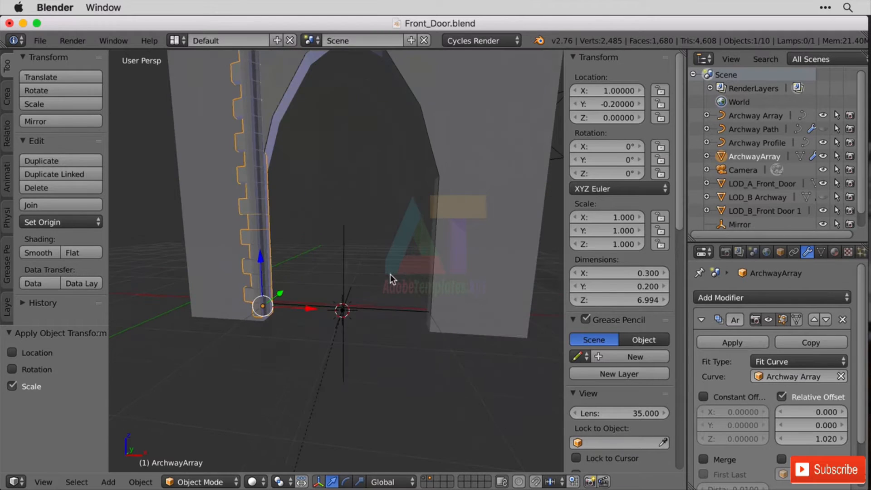
{"action": "scroll", "coordinate": [414, 189], "scroll_direction": "down", "scroll_amount": 5}
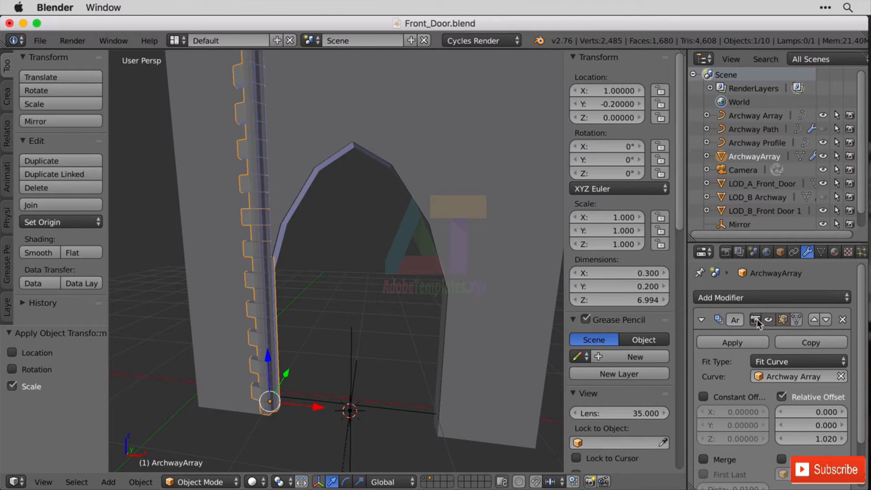
Step: Add a Curve modifier below the Array modifier on ArchwayArray and assign the Archway Array curve as its object
{"action": "left_click", "coordinate": [701, 320]}
{"action": "left_click", "coordinate": [763, 297]}
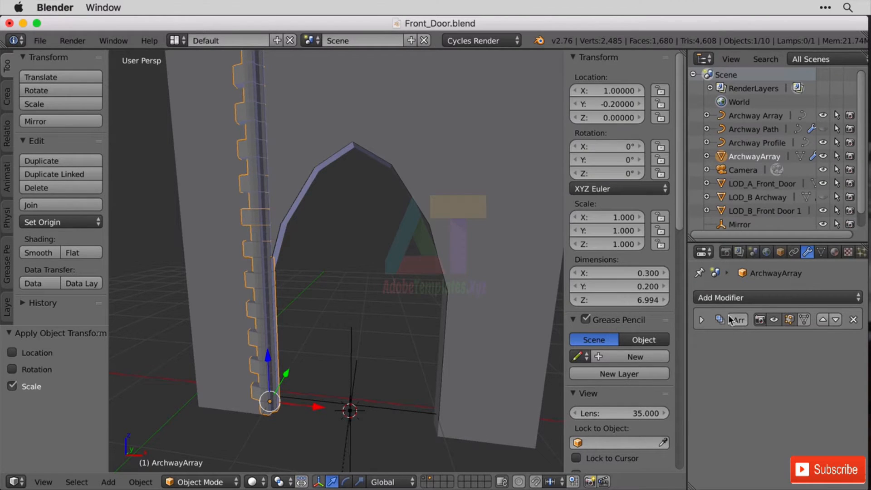
{"action": "left_click", "coordinate": [731, 297]}
{"action": "left_click", "coordinate": [708, 111]}
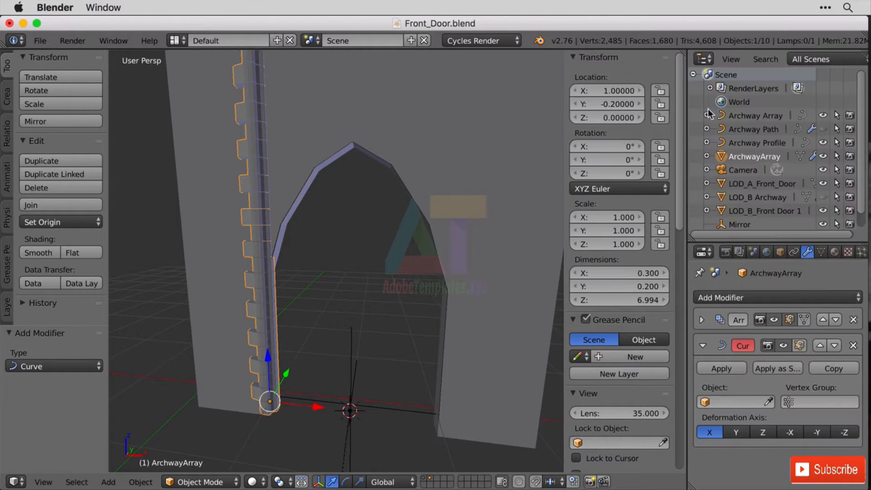
{"action": "left_click", "coordinate": [732, 402]}
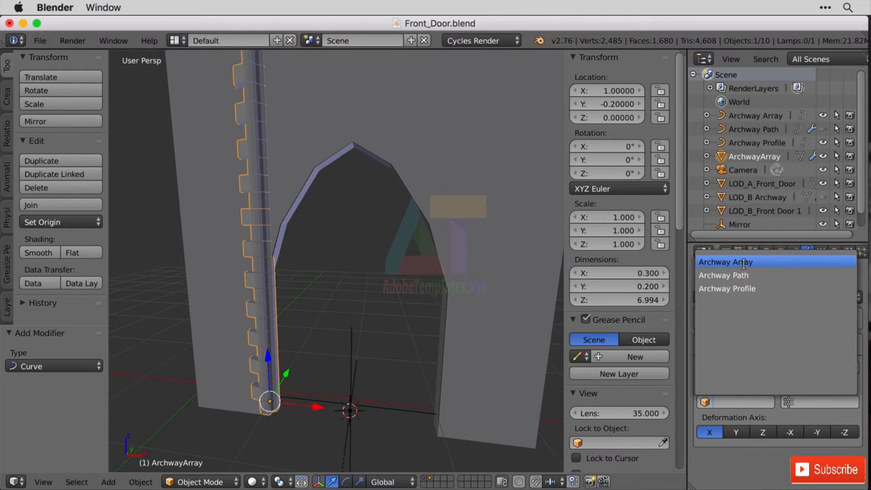
{"action": "left_click", "coordinate": [780, 264]}
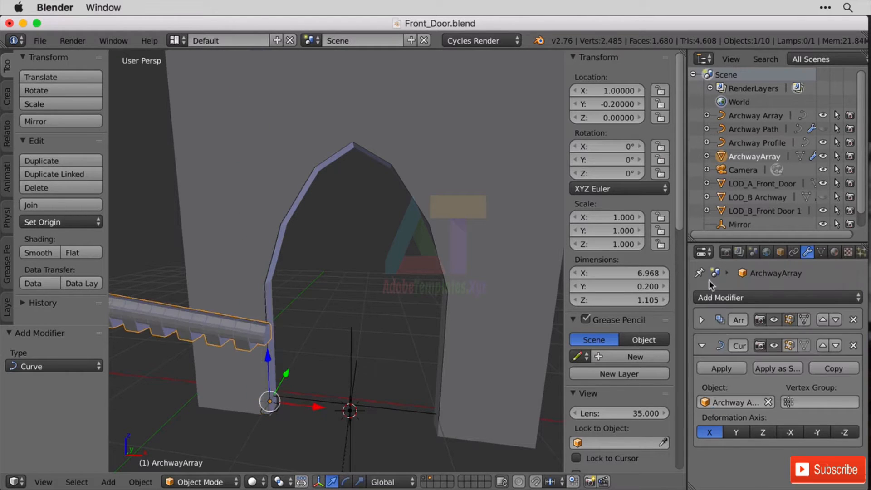
Step: Try the -X and -Y deformation axes on the Curve modifier
{"action": "scroll", "coordinate": [486, 325], "scroll_direction": "down", "scroll_amount": 6}
{"action": "scroll", "coordinate": [491, 327], "scroll_direction": "up", "scroll_amount": 4}
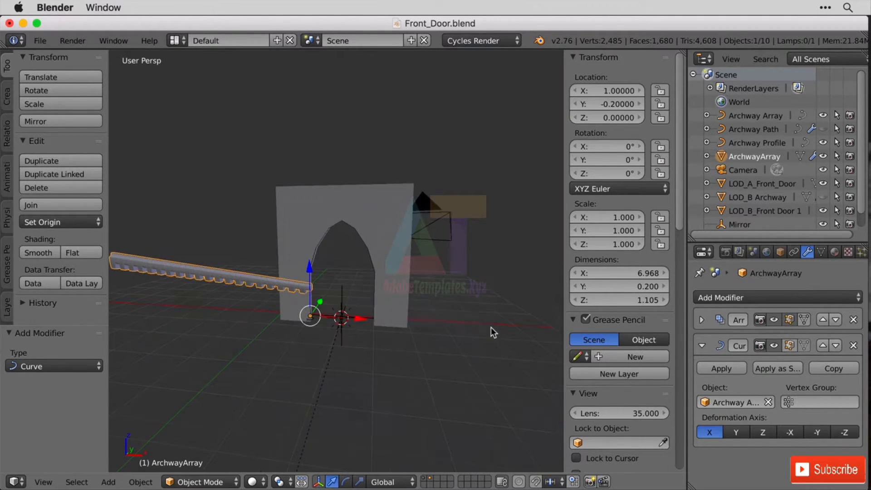
{"action": "middle_click_drag", "start_coordinate": [491, 328], "coordinate": [460, 353]}
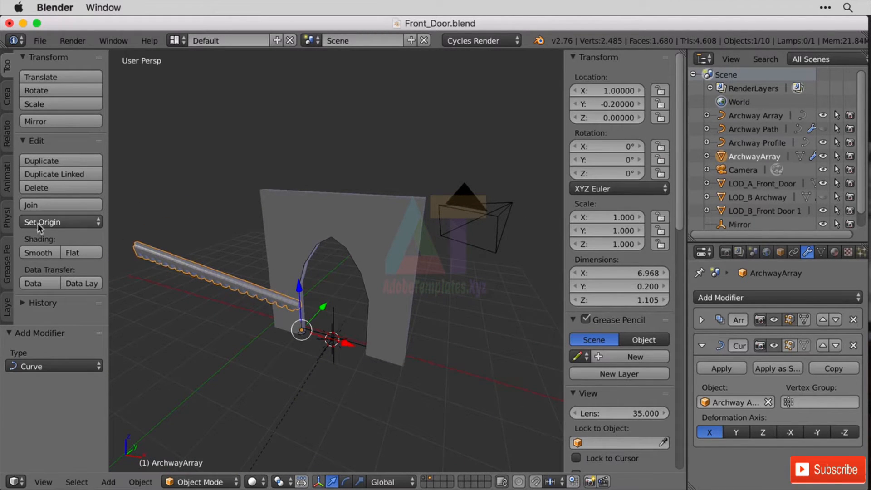
{"action": "left_click", "coordinate": [786, 431]}
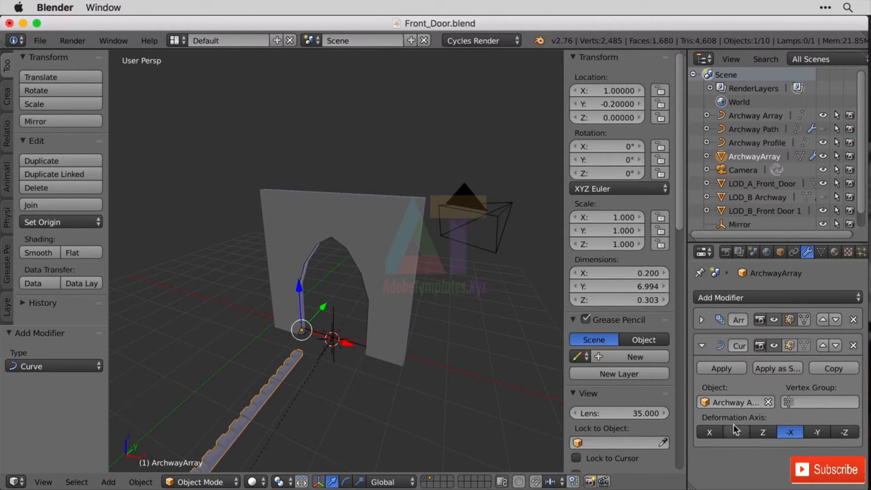
{"action": "left_click", "coordinate": [818, 433]}
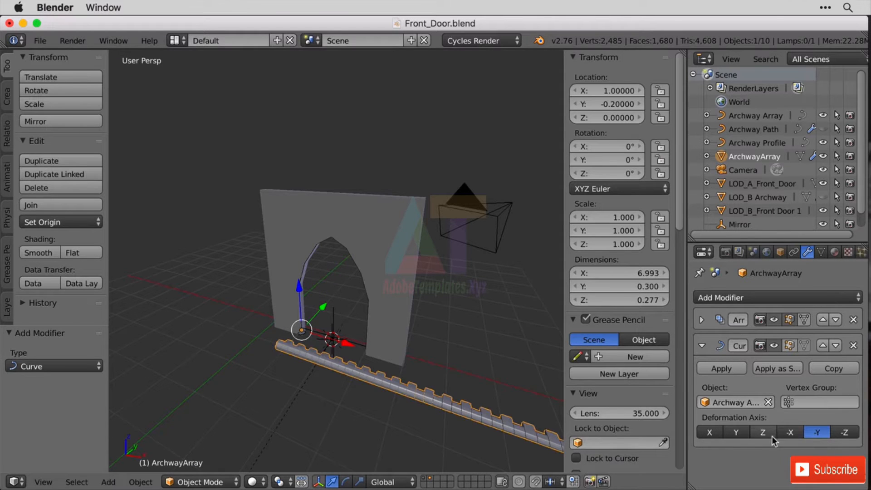
Step: Set the Curve modifier's deformation axis to Z and inspect the block arch against the doorway
{"action": "left_click", "coordinate": [768, 434]}
{"action": "middle_click_drag", "start_coordinate": [281, 369], "coordinate": [355, 385]}
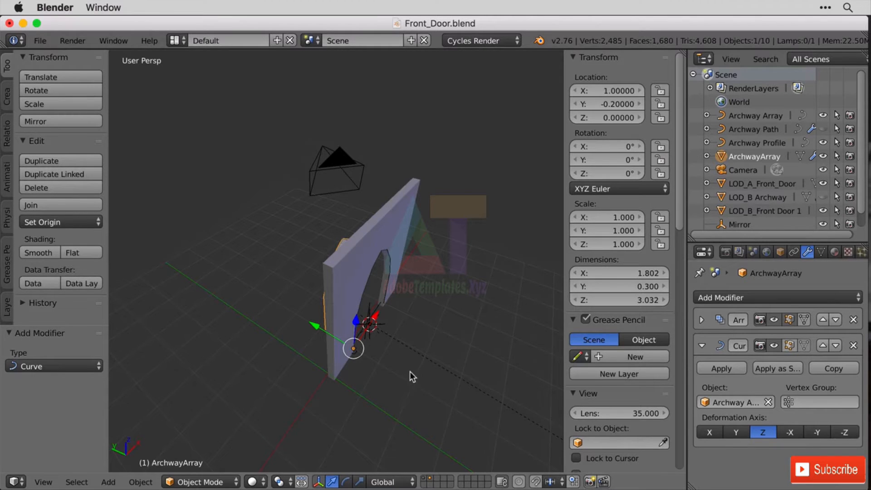
{"action": "scroll", "coordinate": [410, 371], "scroll_direction": "up", "scroll_amount": 3}
{"action": "middle_click_drag", "start_coordinate": [409, 370], "coordinate": [385, 361]}
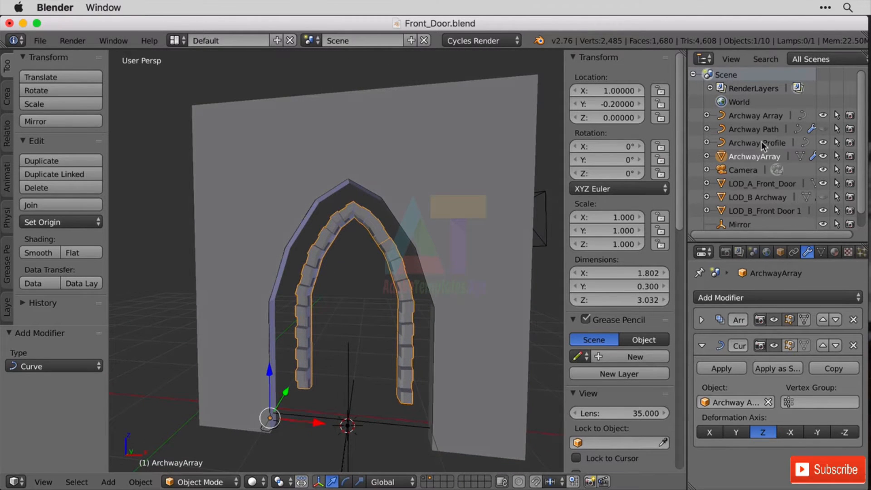
Step: Open the Archway Array curve for editing, try a mean tilt of about 25° on its points, and reset the tilt to 0°
{"action": "left_click", "coordinate": [752, 115]}
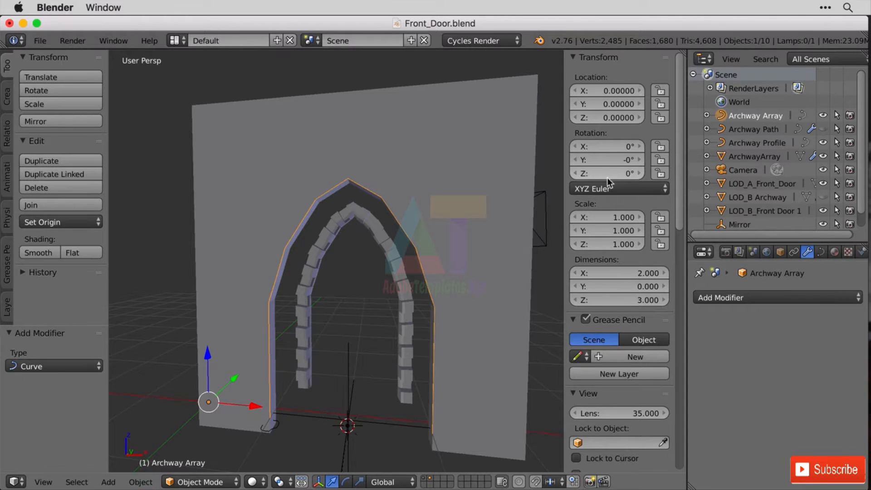
{"action": "key", "text": "Tab"}
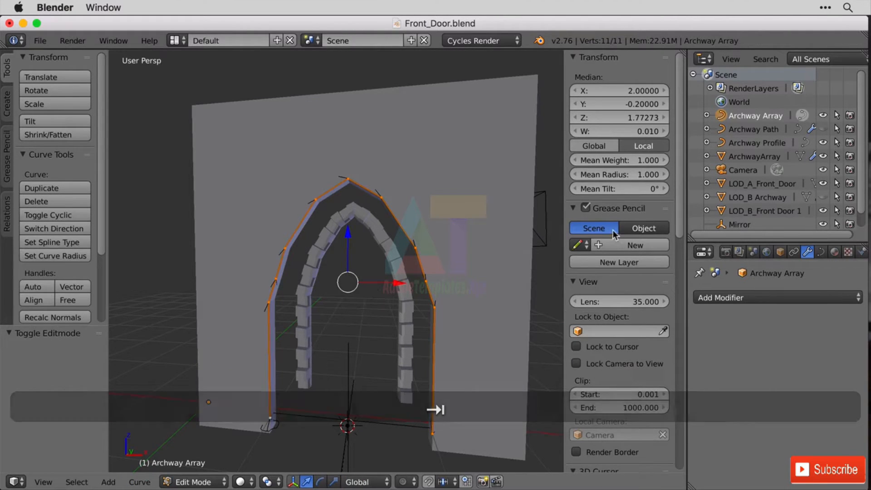
{"action": "mouse_move", "coordinate": [619, 188]}
{"action": "left_mouse_down"}
{"action": "mouse_move", "coordinate": [700, 188]}
{"action": "mouse_move", "coordinate": [589, 188]}
{"action": "mouse_move", "coordinate": [627, 188]}
{"action": "left_mouse_up"}
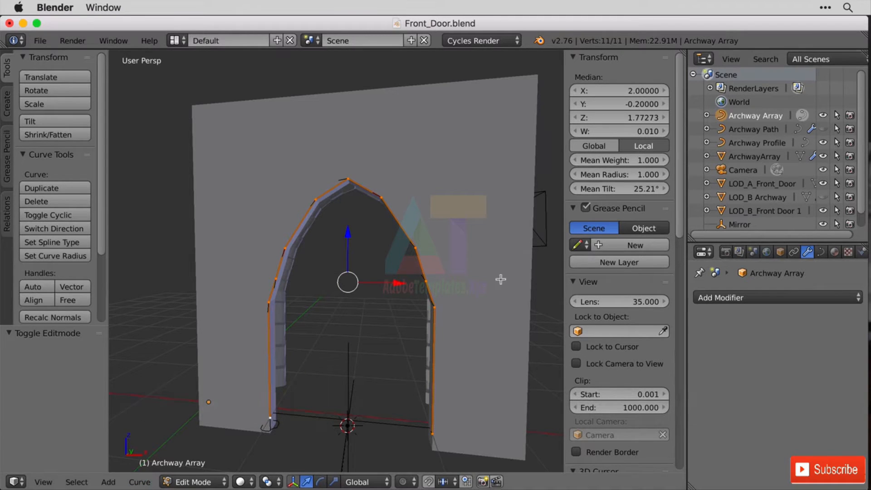
{"action": "middle_click_drag", "start_coordinate": [360, 315], "coordinate": [365, 246]}
{"action": "left_click", "coordinate": [628, 188]}
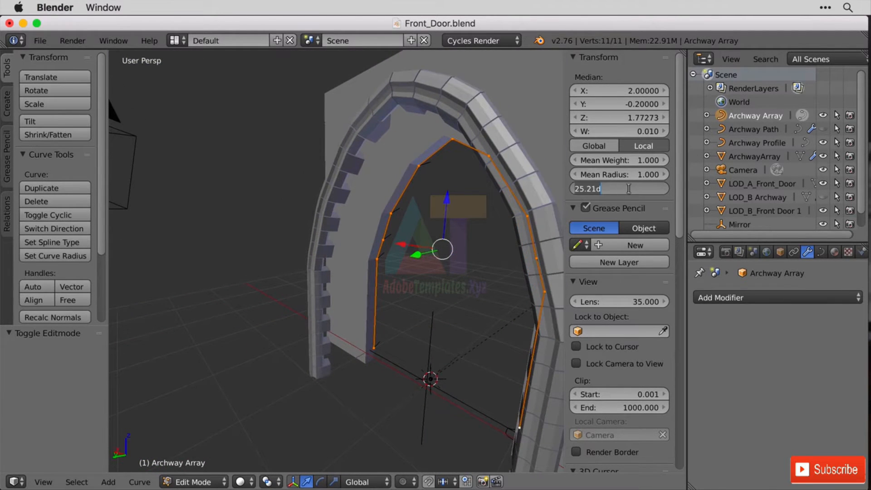
{"action": "key", "text": "Return"}
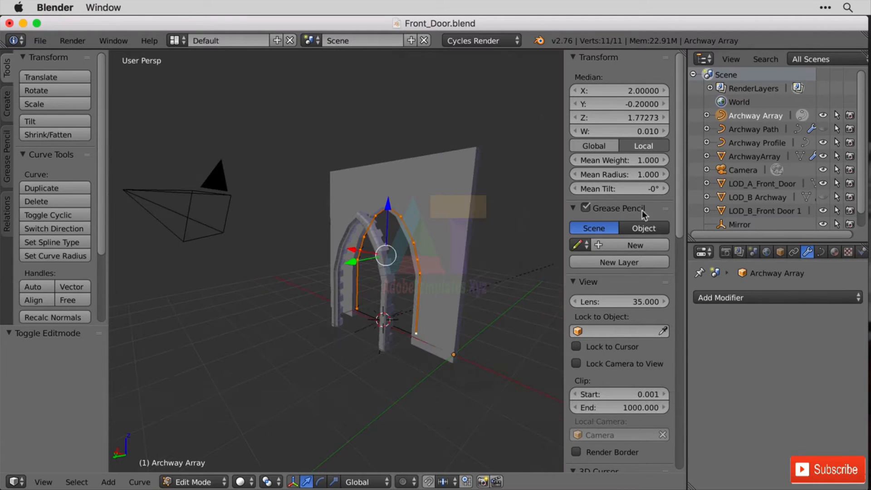
Step: Try a mean tilt of 180° on all curve points and check the block arch's orientation
{"action": "left_click", "coordinate": [635, 189]}
{"action": "type", "text": "180"}
{"action": "key", "text": "Return"}
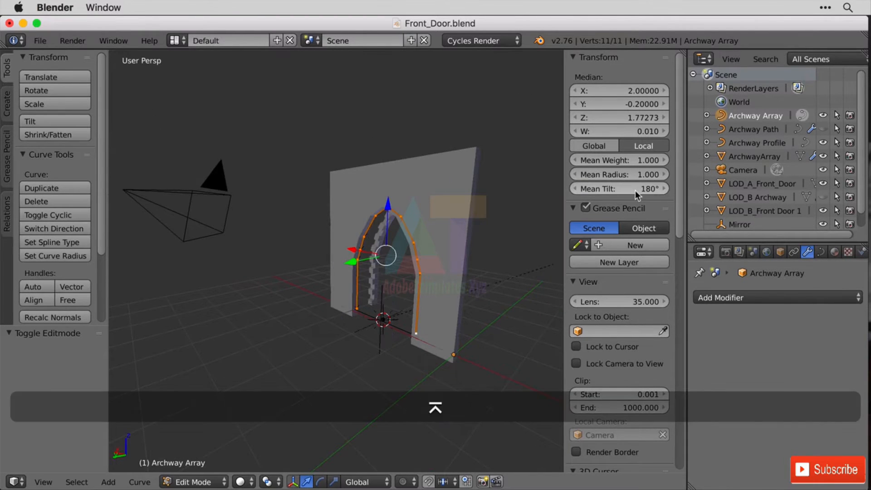
{"action": "middle_click_drag", "start_coordinate": [483, 281], "coordinate": [390, 288]}
{"action": "scroll", "coordinate": [448, 304], "scroll_direction": "up", "scroll_amount": 3}
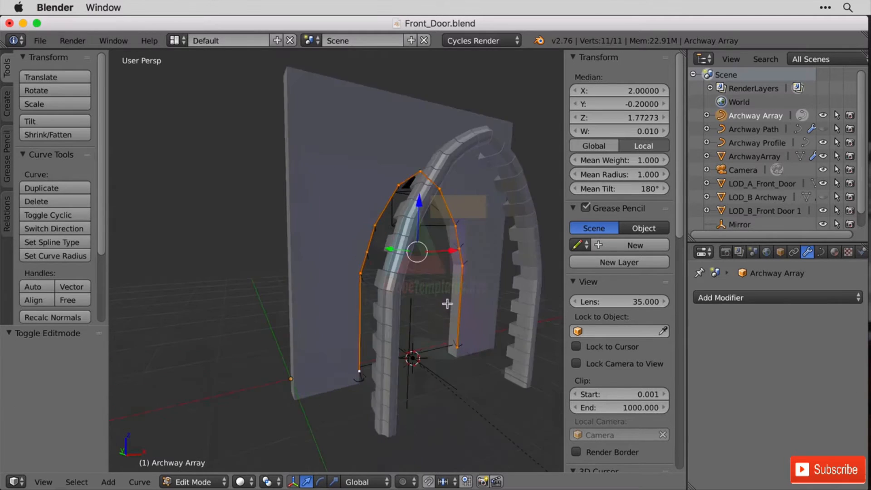
{"action": "scroll", "coordinate": [448, 303], "scroll_direction": "up", "scroll_amount": 3}
{"action": "scroll", "coordinate": [444, 299], "scroll_direction": "down", "scroll_amount": 5}
{"action": "middle_click_drag", "start_coordinate": [372, 249], "coordinate": [399, 254]}
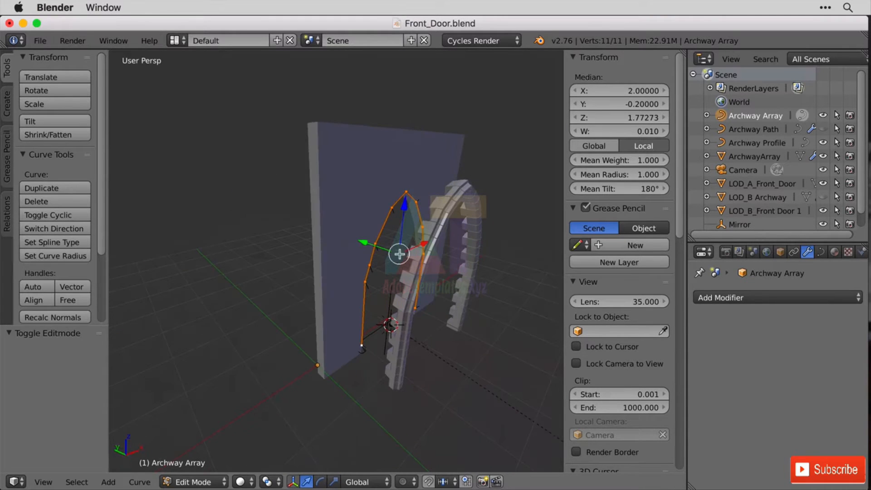
Step: Reset the curve points' mean tilt to 0° and try 270°, checking how the blocks face
{"action": "left_click", "coordinate": [626, 189]}
{"action": "type", "text": "0"}
{"action": "key", "text": "Return"}
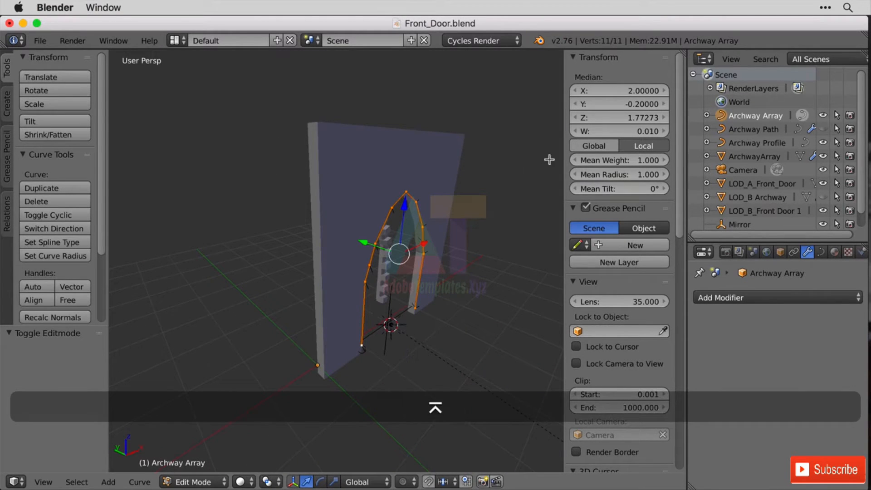
{"action": "left_click", "coordinate": [640, 188]}
{"action": "type", "text": "270"}
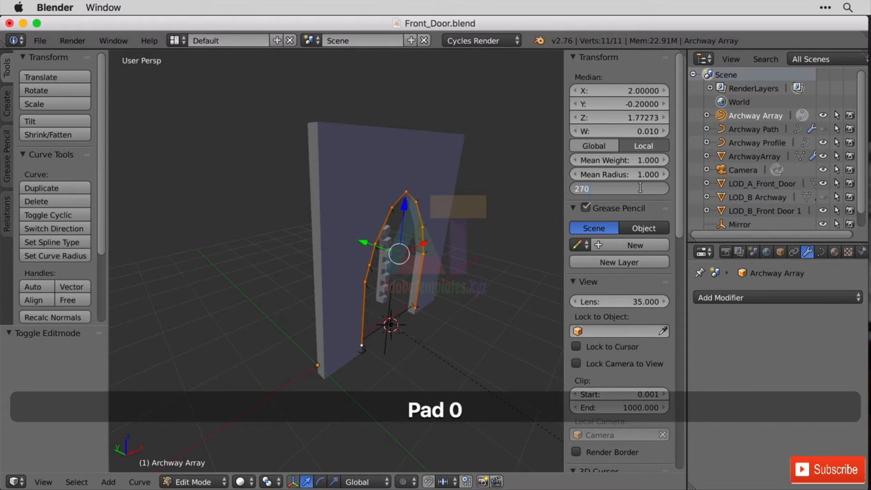
{"action": "key", "text": "Return"}
{"action": "scroll", "coordinate": [481, 301], "scroll_direction": "down", "scroll_amount": 1}
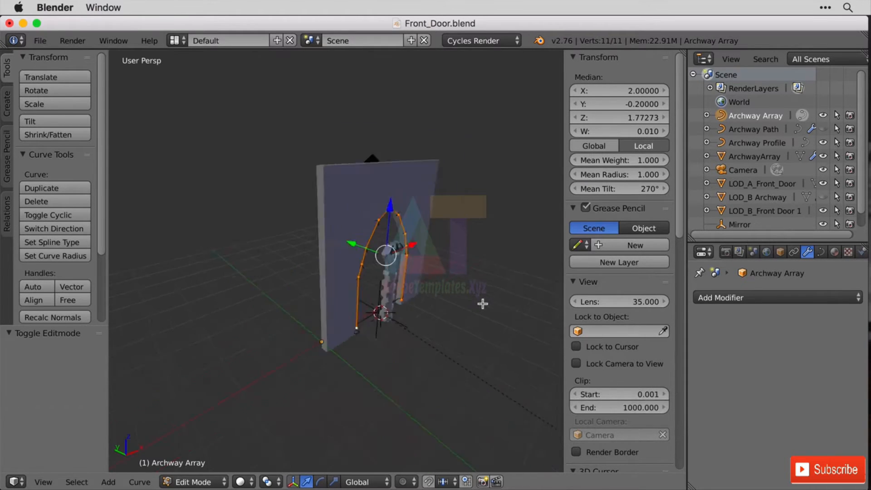
{"action": "scroll", "coordinate": [483, 305], "scroll_direction": "up", "scroll_amount": 4}
{"action": "middle_click_drag", "start_coordinate": [520, 316], "coordinate": [234, 289], "text": "shift"}
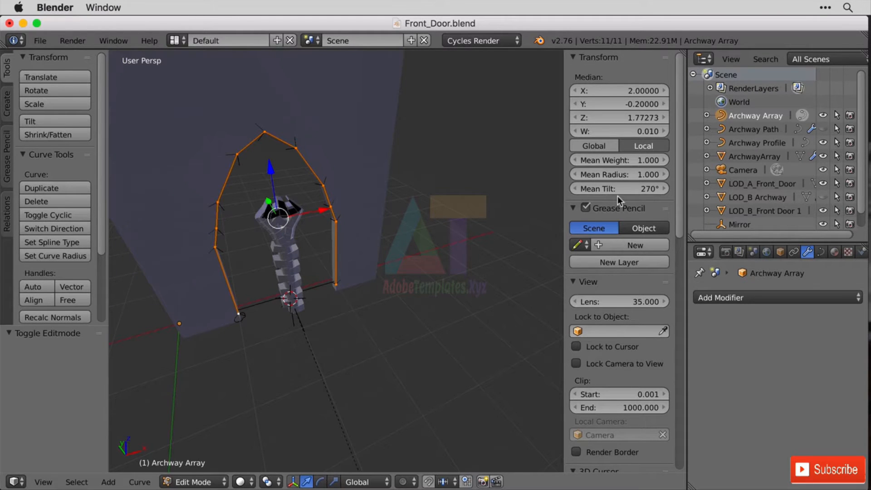
Step: Try a mean tilt of about 51° on the curve points and view the arch from both sides of the wall
{"action": "left_click_drag", "start_coordinate": [618, 191], "coordinate": [519, 190]}
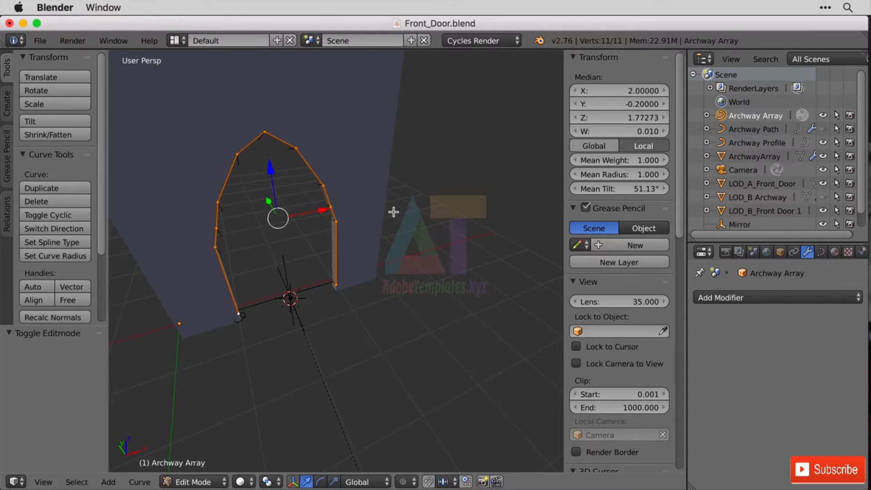
{"action": "middle_click_drag", "start_coordinate": [227, 246], "coordinate": [233, 353]}
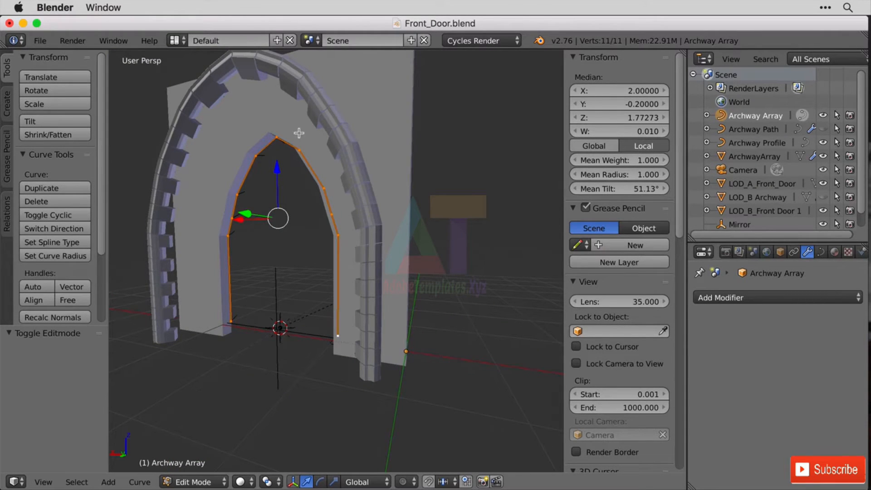
{"action": "middle_click_drag", "start_coordinate": [361, 224], "coordinate": [232, 237]}
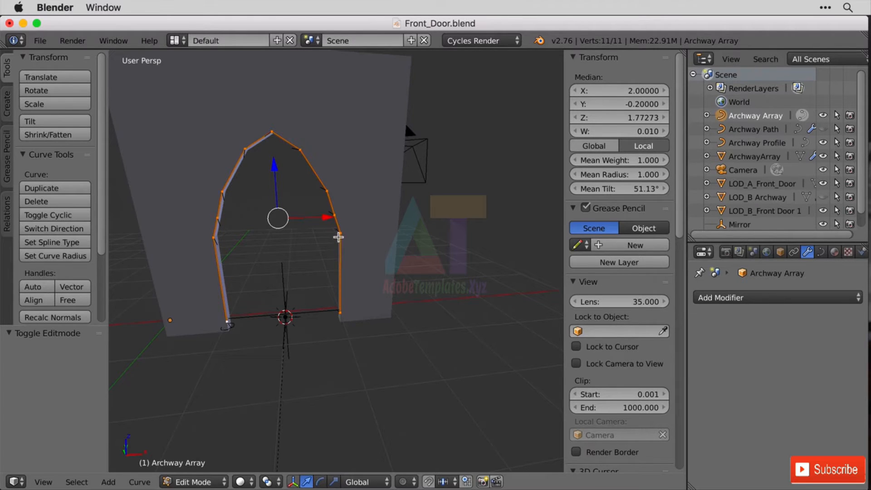
Step: Delete all vertices of the Archway Array curve and leave its edit mode
{"action": "key", "text": "x"}
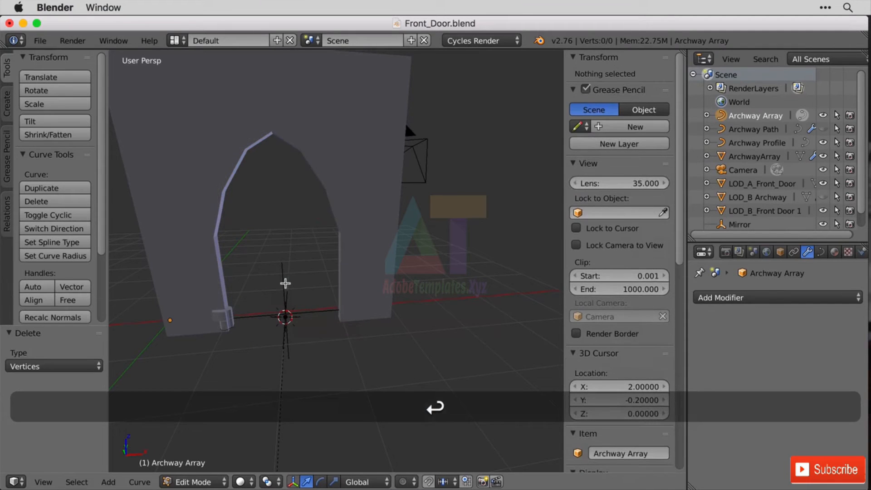
{"action": "middle_click_drag", "start_coordinate": [286, 284], "coordinate": [228, 261]}
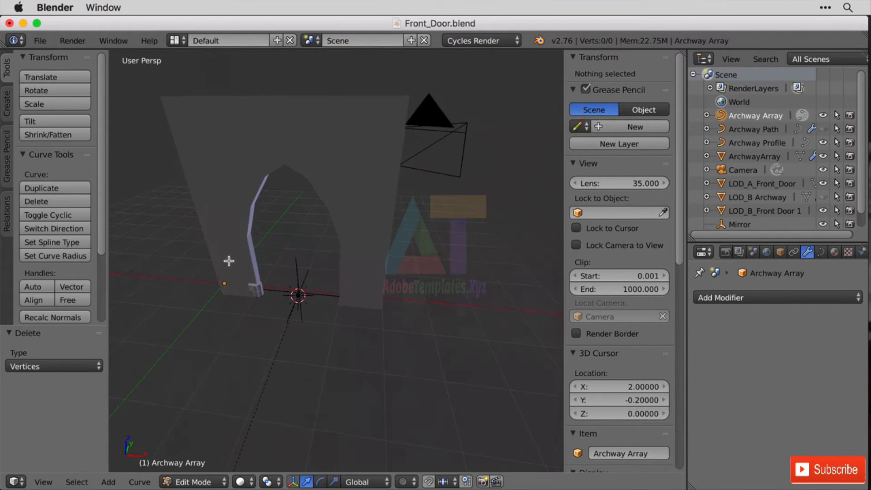
{"action": "scroll", "coordinate": [272, 295], "scroll_direction": "up", "scroll_amount": 4}
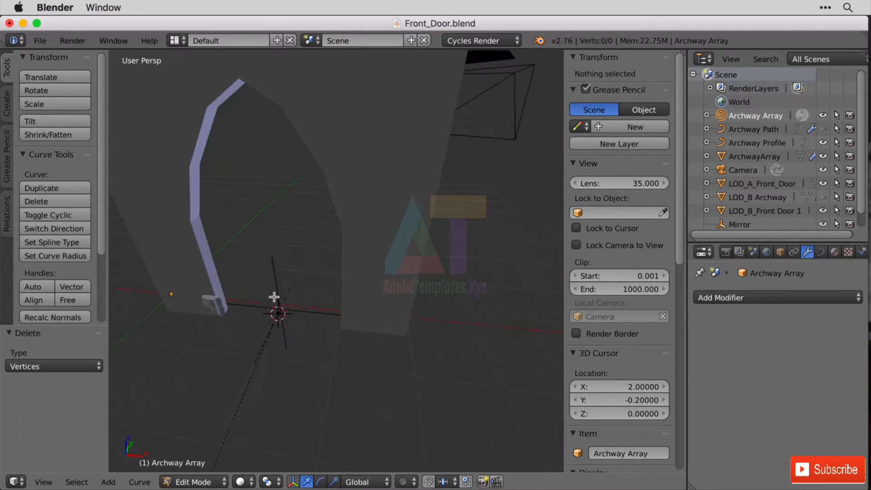
{"action": "middle_click_drag", "start_coordinate": [274, 321], "coordinate": [365, 291], "text": "shift"}
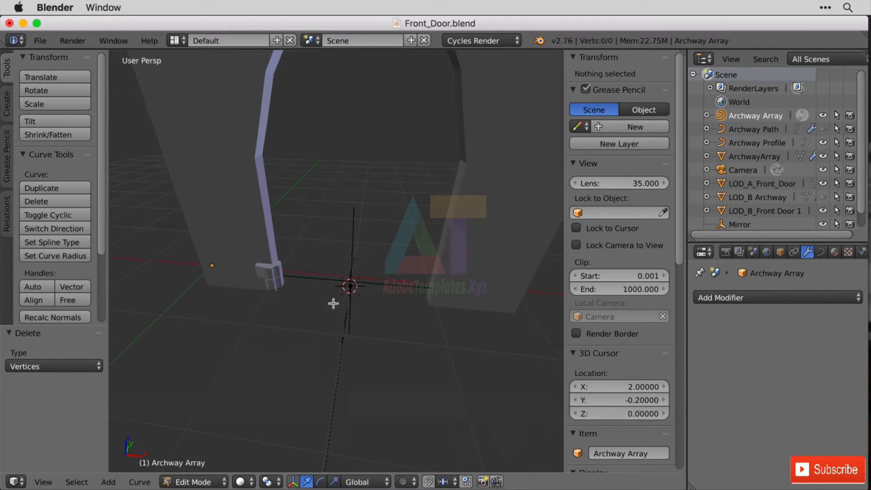
{"action": "key", "text": "Tab"}
{"action": "scroll", "coordinate": [276, 269], "scroll_direction": "up", "scroll_amount": 2}
{"action": "middle_click_drag", "start_coordinate": [276, 274], "coordinate": [306, 244], "text": "shift"}
{"action": "right_click", "coordinate": [299, 225]}
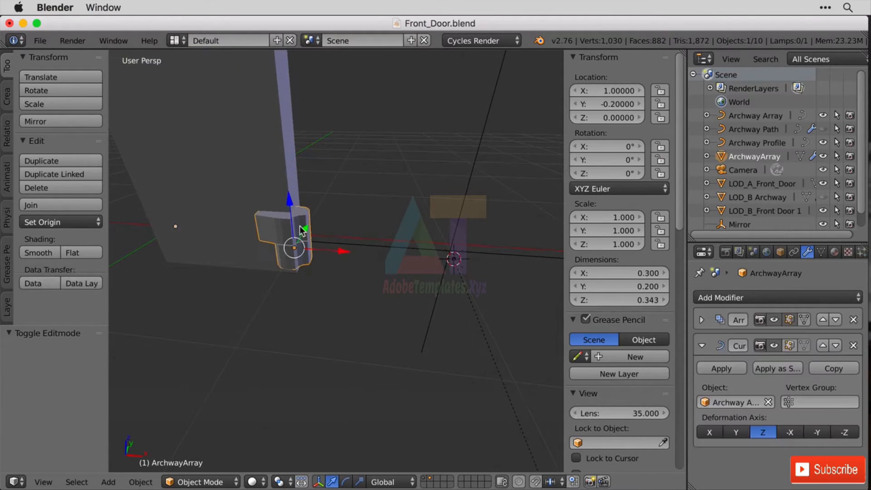
{"action": "key", "text": "Tab"}
{"action": "mouse_move", "coordinate": [317, 268]}
{"action": "middle_mouse_down"}
{"action": "mouse_move", "coordinate": [317, 257]}
{"action": "mouse_move", "coordinate": [303, 262]}
{"action": "middle_mouse_up"}
{"action": "right_click", "coordinate": [293, 257]}
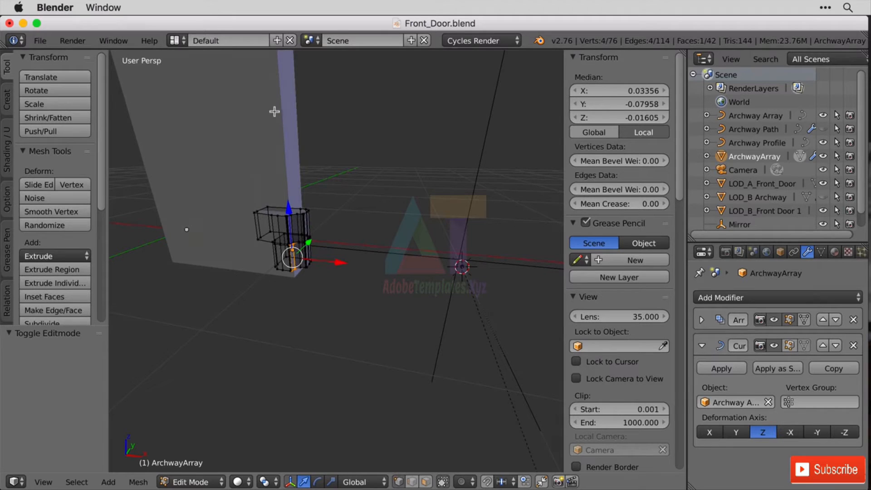
{"action": "key", "text": "Tab"}
Step: Snap the 3D cursor to the doorway's lower front corner vertex on LOD_B_Front Door 1
{"action": "right_click", "coordinate": [269, 140]}
{"action": "key", "text": "Tab"}
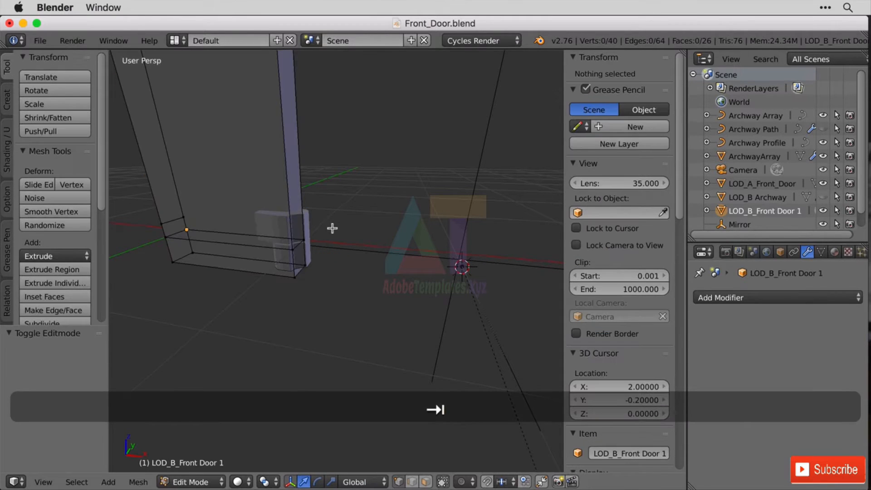
{"action": "right_click", "coordinate": [291, 248]}
{"action": "key", "text": "shift+s"}
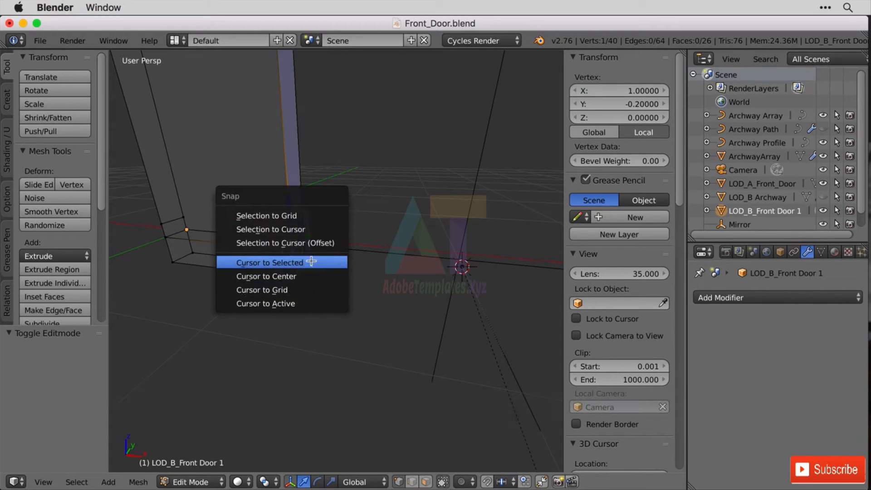
{"action": "left_click", "coordinate": [331, 262]}
{"action": "key", "text": "Tab"}
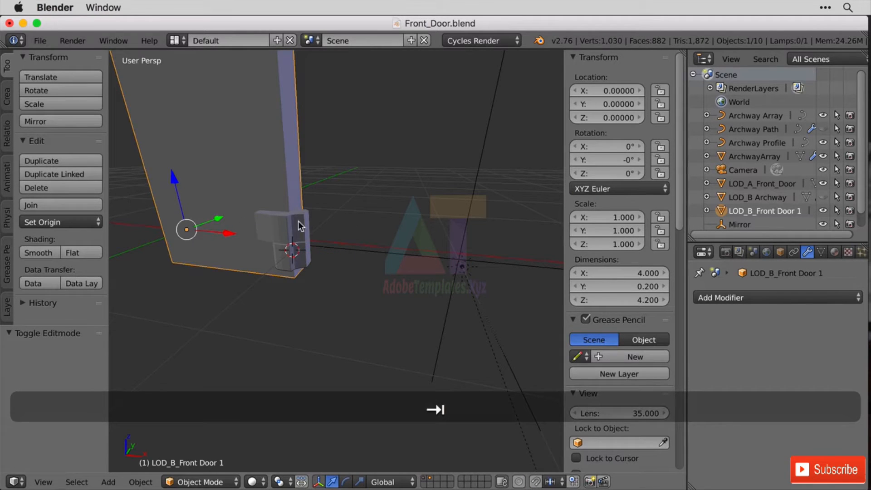
Step: Add a Bezier curve at the 3D cursor on the doorway's lower corner and enter its edit mode
{"action": "key", "text": "shift+a"}
{"action": "mouse_move", "coordinate": [285, 246]}
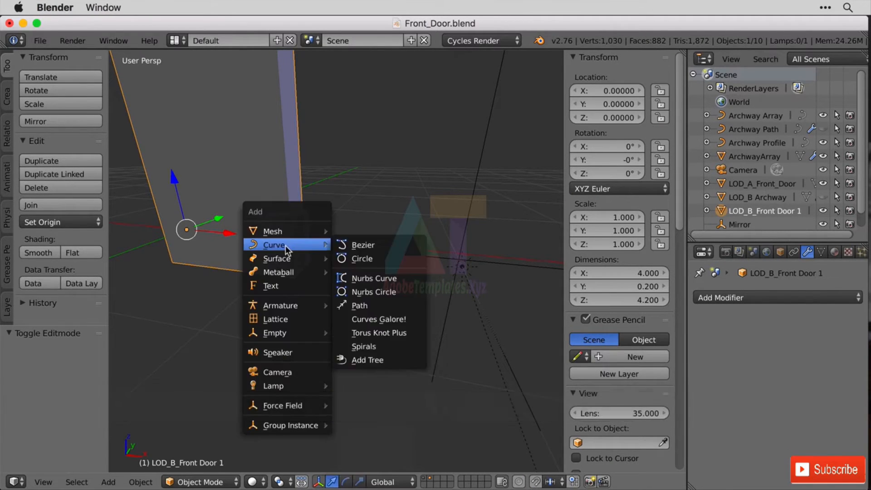
{"action": "left_click", "coordinate": [408, 253]}
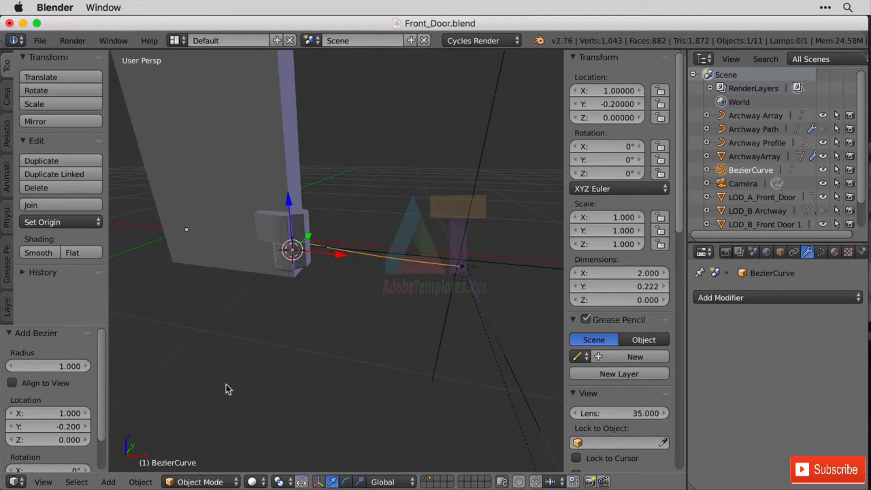
{"action": "middle_click_drag", "start_coordinate": [320, 317], "coordinate": [345, 363]}
{"action": "key", "text": "Tab"}
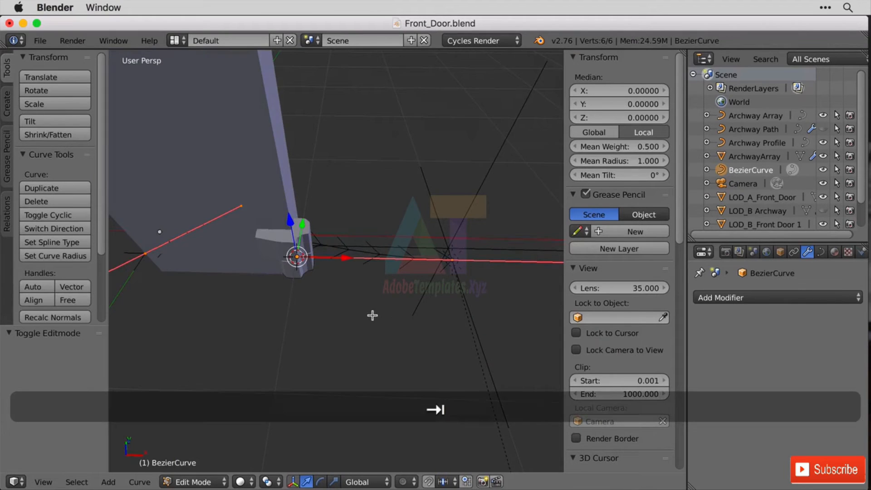
{"action": "middle_click_drag", "start_coordinate": [371, 313], "coordinate": [333, 334]}
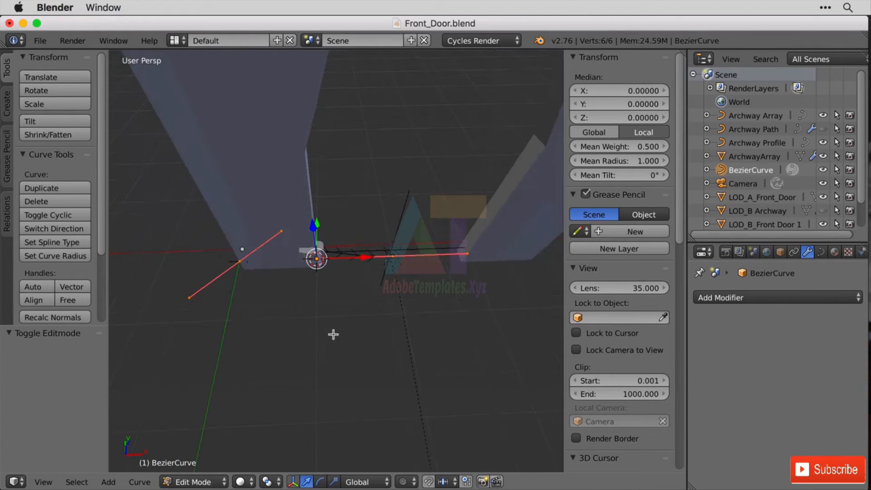
Step: Move the curve's outer control point across to the far side of the doorway and set snapping to vertices
{"action": "right_click", "coordinate": [253, 260]}
{"action": "key", "text": "g"}
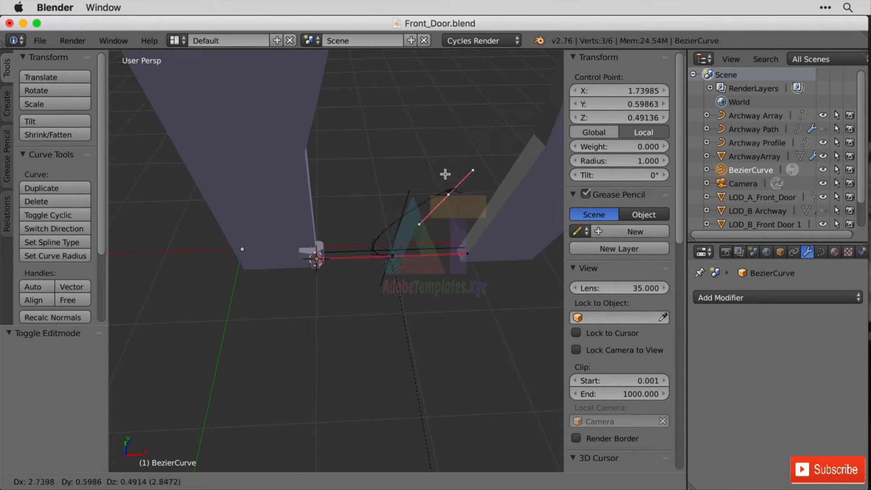
{"action": "left_click", "coordinate": [442, 196]}
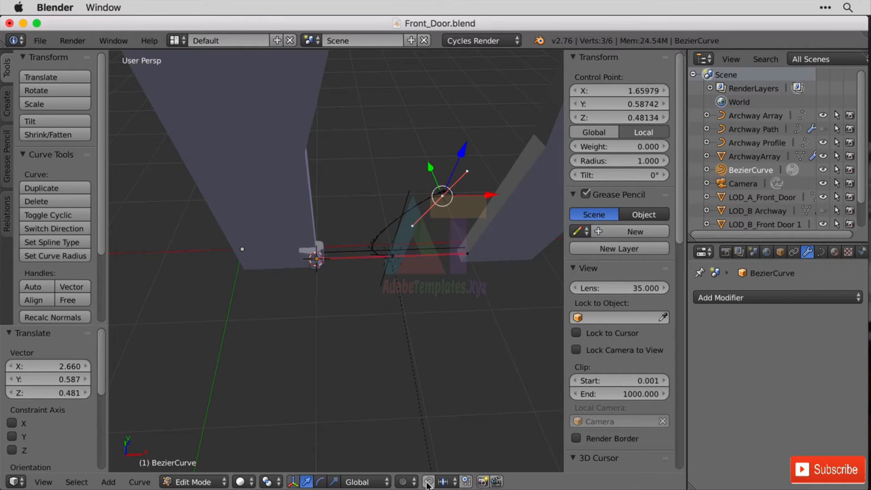
{"action": "left_click", "coordinate": [447, 484]}
{"action": "left_click", "coordinate": [467, 449]}
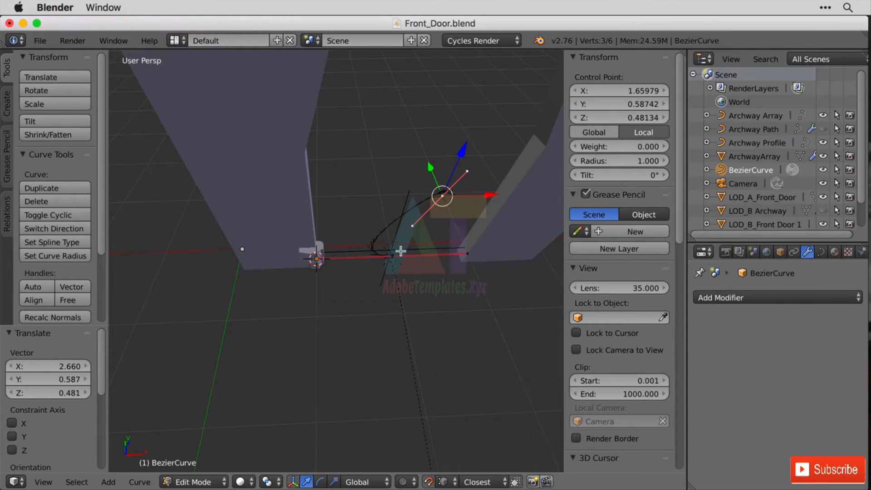
Step: Try to snap the curve's other control point to the doorway's lower corner
{"action": "key", "text": "g"}
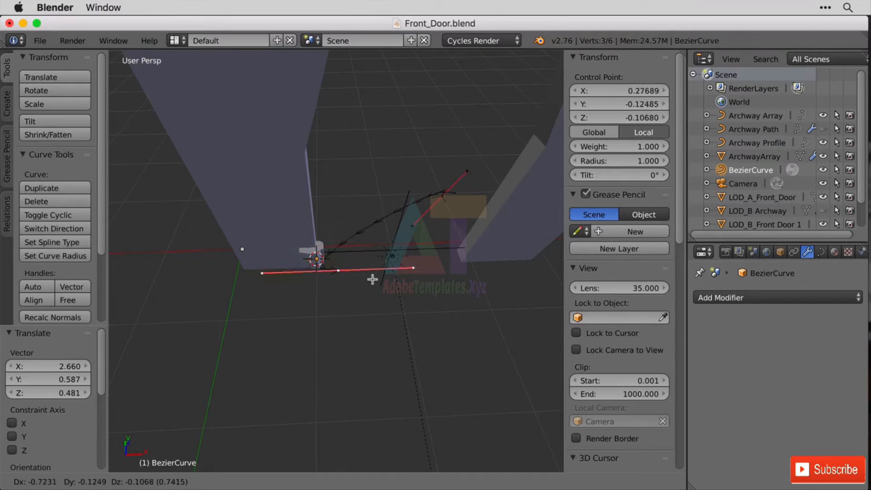
{"action": "left_click", "coordinate": [376, 252]}
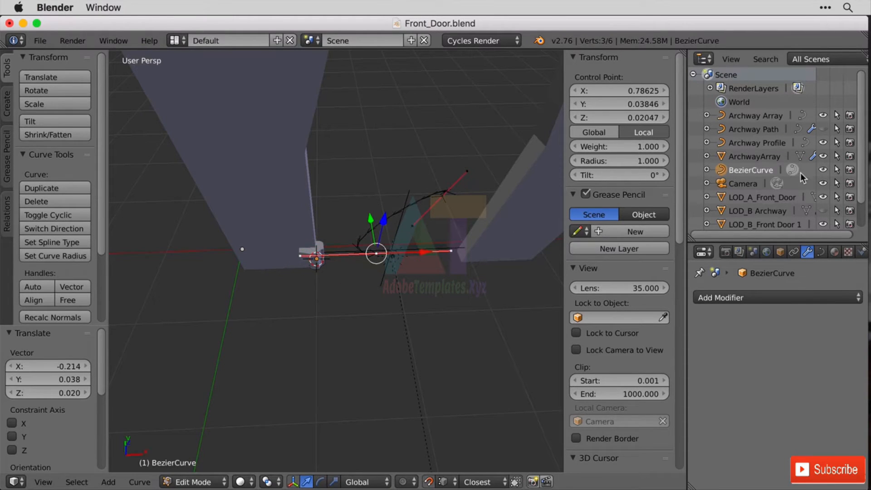
{"action": "right_click", "coordinate": [301, 256]}
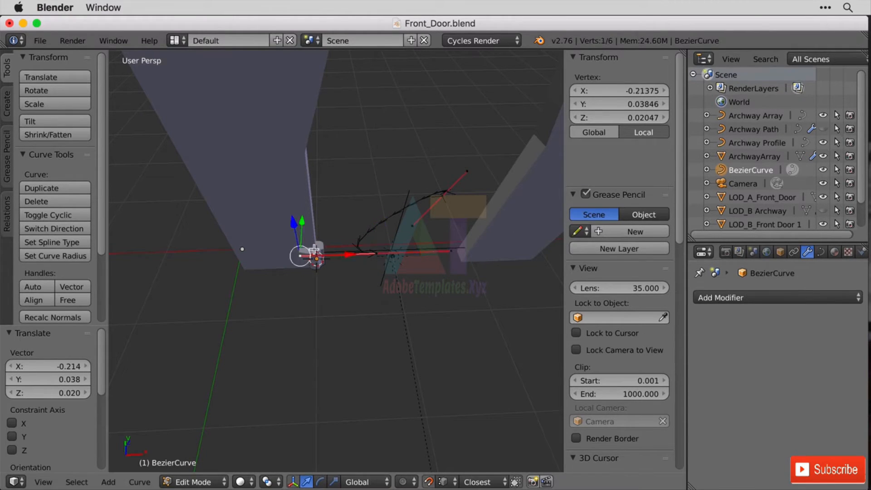
Step: Leave the curve's edit mode and hide the ArchwayArray block that covers the doorway corner
{"action": "key", "text": "Tab"}
{"action": "right_click", "coordinate": [424, 263]}
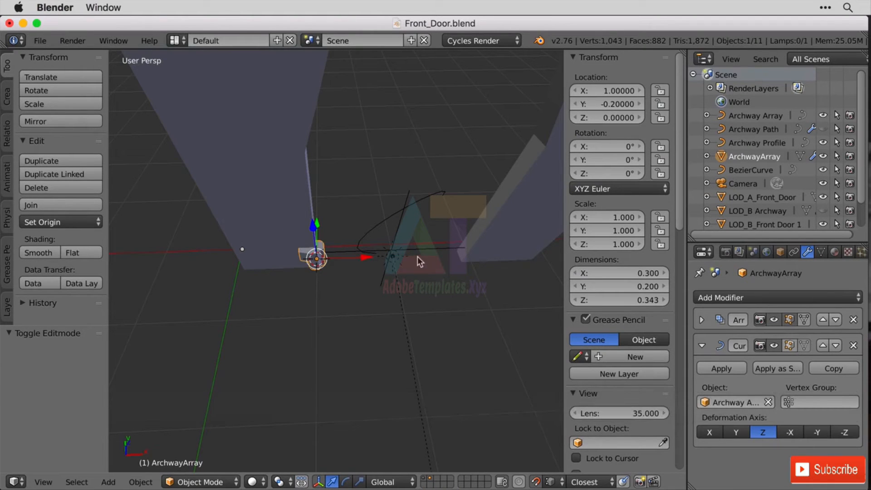
{"action": "key", "text": "h"}
{"action": "scroll", "coordinate": [438, 298], "scroll_direction": "down", "scroll_amount": 2}
{"action": "scroll", "coordinate": [439, 297], "scroll_direction": "up", "scroll_amount": 6}
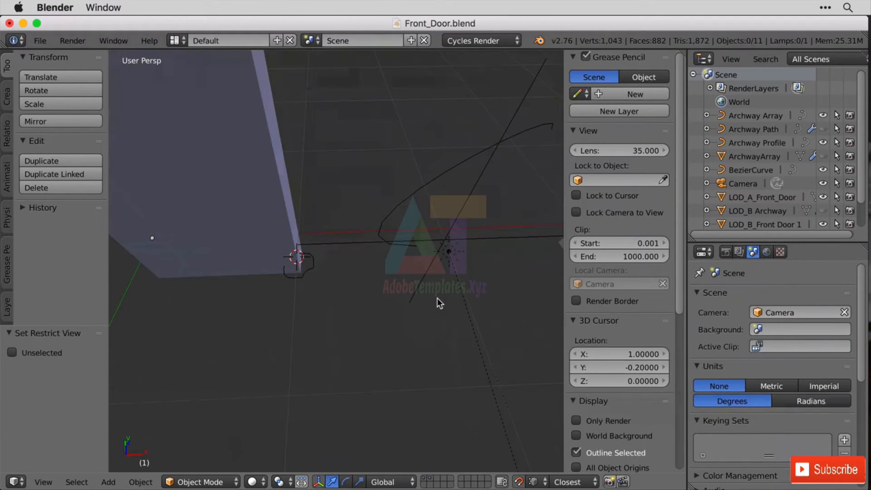
Step: Re-enter BezierCurve's edit mode and snap its near control point to the doorway corner at the 3D cursor
{"action": "right_click", "coordinate": [416, 249]}
{"action": "key", "text": "Tab"}
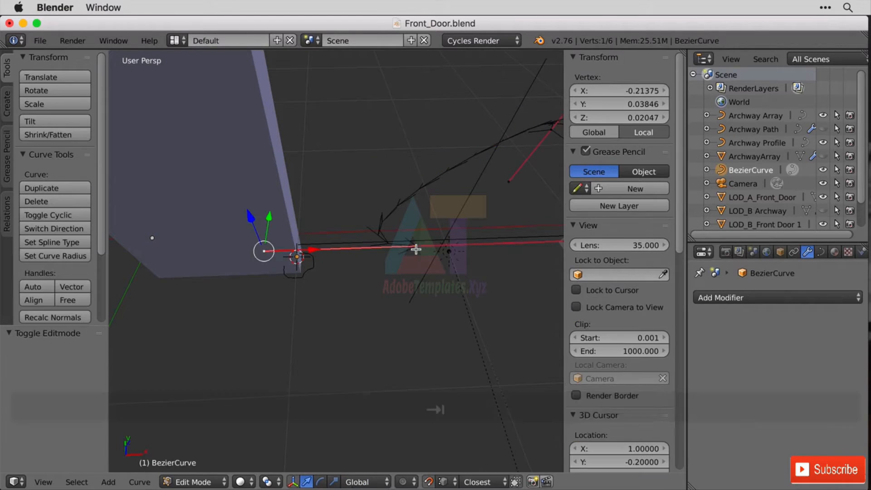
{"action": "right_click_drag", "start_coordinate": [415, 246], "coordinate": [297, 255]}
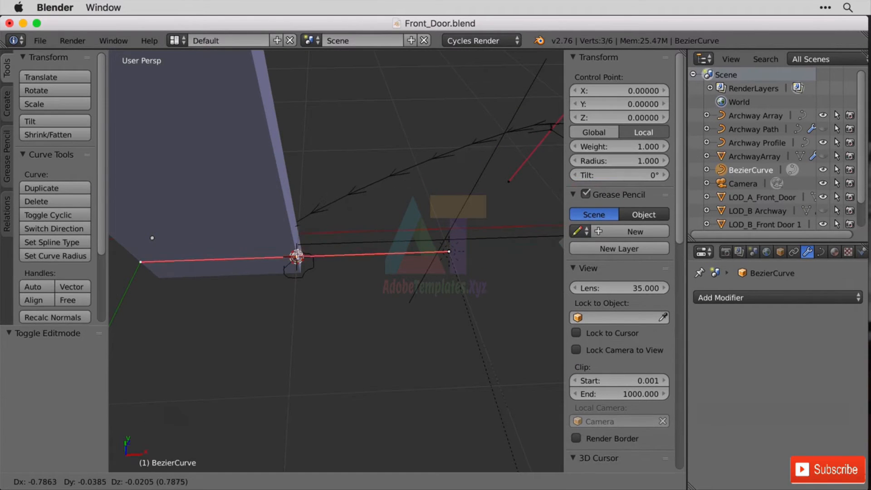
{"action": "left_click", "coordinate": [295, 256]}
Step: Snap the curve's far control point to the doorway's opposite lower front corner
{"action": "scroll", "coordinate": [417, 305], "scroll_direction": "down", "scroll_amount": 5}
{"action": "scroll", "coordinate": [420, 304], "scroll_direction": "up", "scroll_amount": 3}
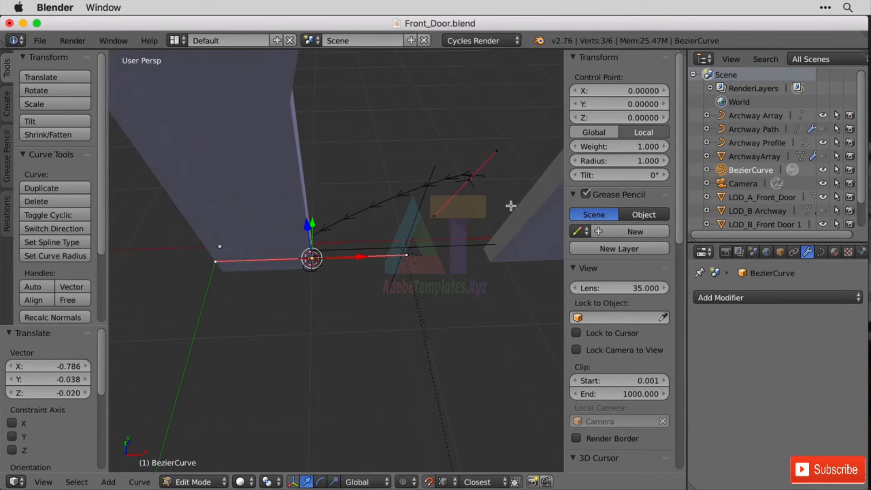
{"action": "middle_click_drag", "start_coordinate": [523, 290], "coordinate": [426, 299], "text": "shift"}
{"action": "right_click_drag", "start_coordinate": [364, 186], "coordinate": [396, 252]}
Step: Stand both control points' handles upright along the door jambs, snapping the upper ones to the jamb vertices at Z 1.5
{"action": "middle_click_drag", "start_coordinate": [454, 325], "coordinate": [410, 306]}
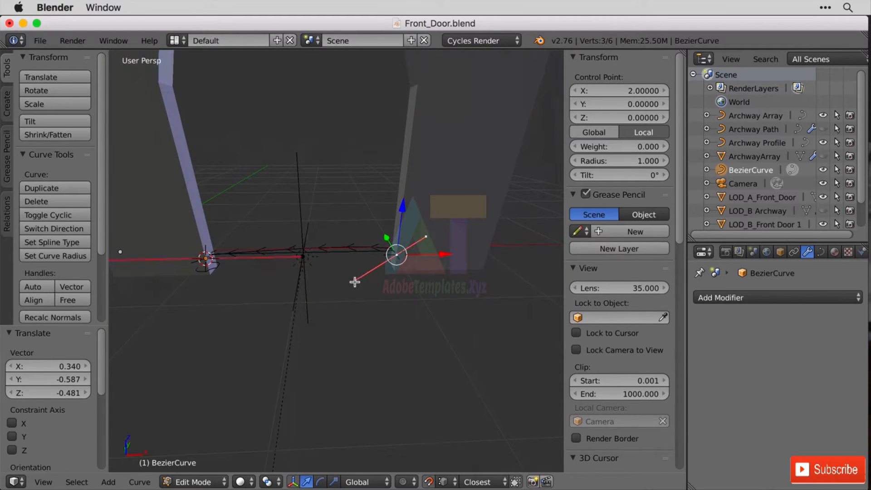
{"action": "right_click_drag", "start_coordinate": [354, 281], "coordinate": [386, 353]}
{"action": "right_click_drag", "start_coordinate": [400, 206], "coordinate": [416, 82]}
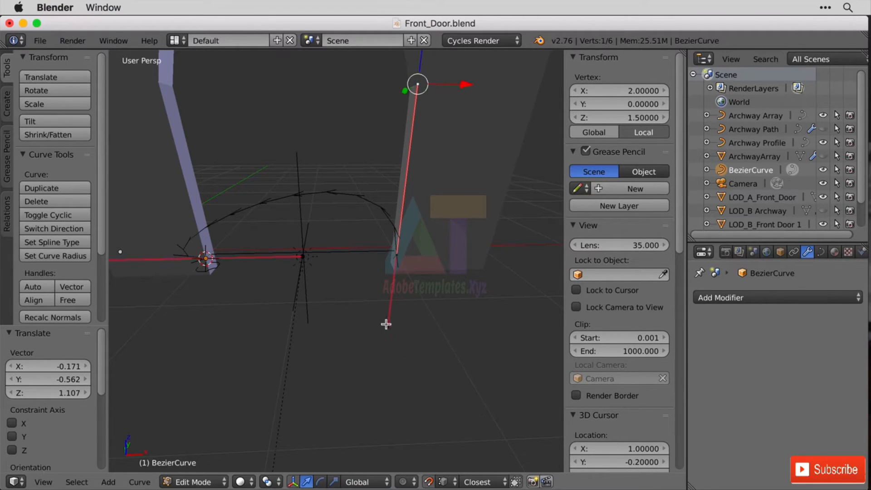
{"action": "right_click_drag", "start_coordinate": [299, 257], "coordinate": [224, 338]}
{"action": "right_click_drag", "start_coordinate": [199, 154], "coordinate": [158, 82]}
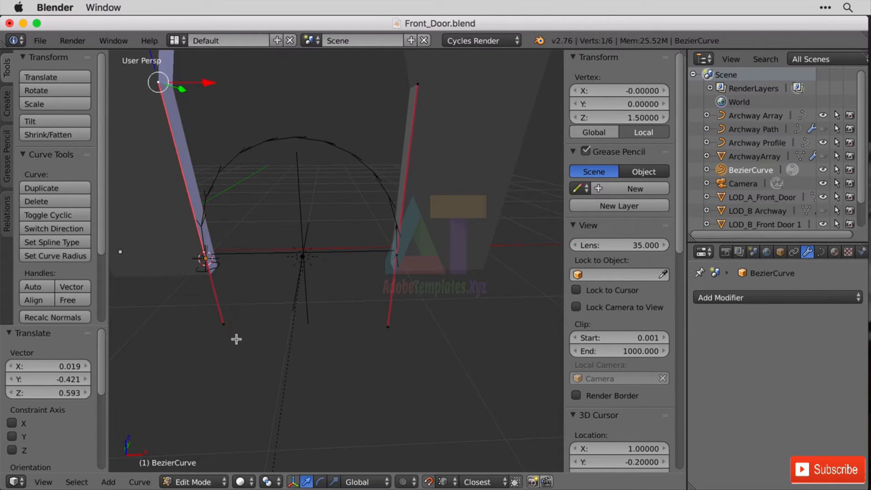
Step: Compare the positions of the curve's two lower handles and leave edit mode
{"action": "right_click", "coordinate": [218, 318]}
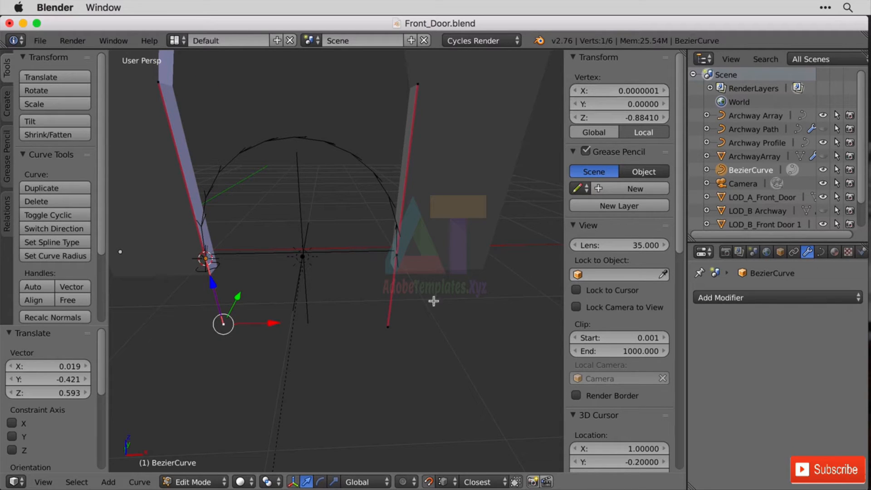
{"action": "right_click", "coordinate": [384, 323]}
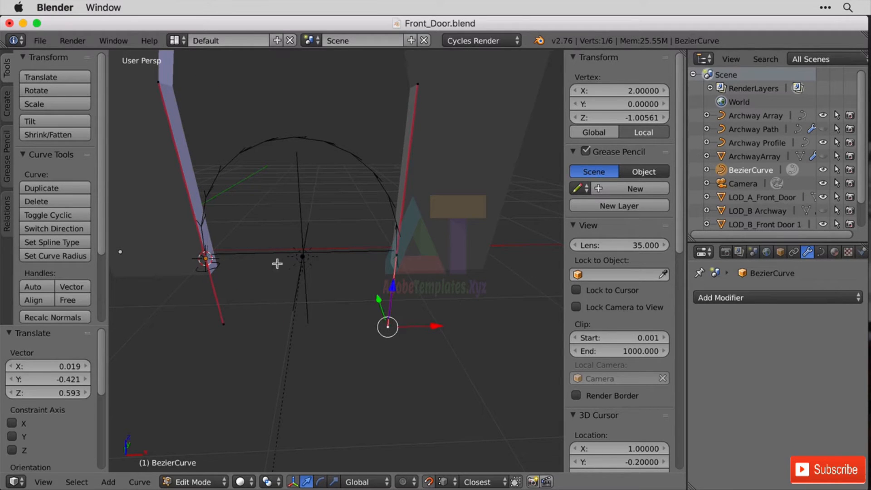
{"action": "right_click", "coordinate": [220, 322]}
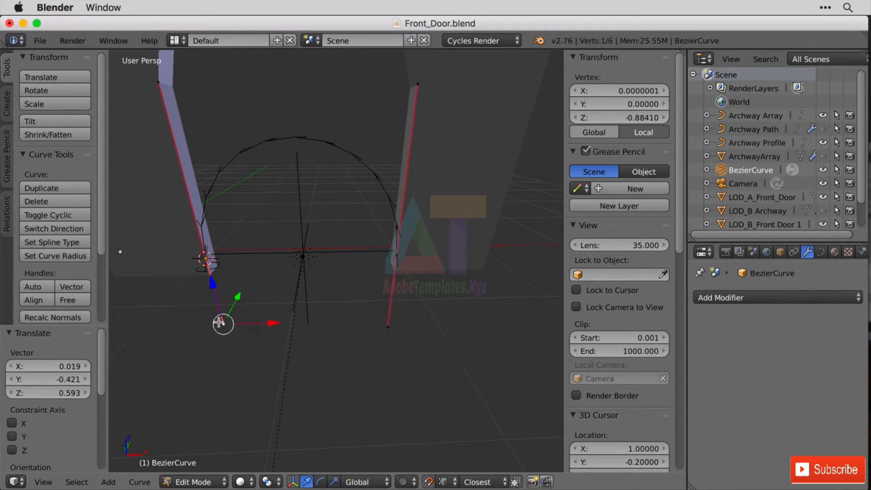
{"action": "right_click", "coordinate": [385, 323]}
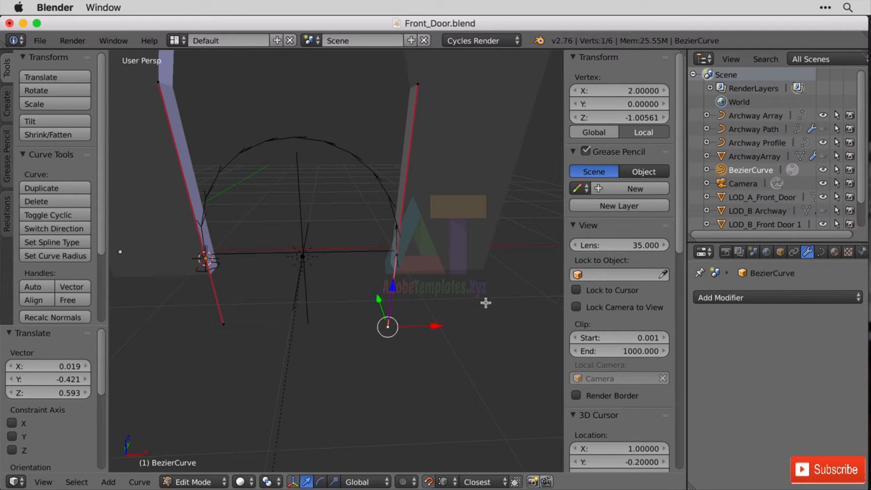
{"action": "middle_click_drag", "start_coordinate": [460, 299], "coordinate": [465, 349]}
{"action": "key", "text": "Tab"}
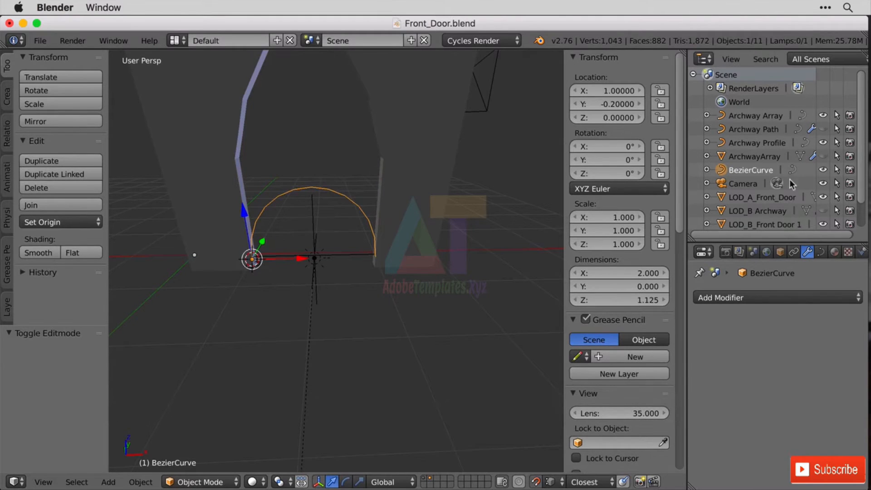
Step: Unhide ArchwayArray and set its Array modifier's Fit Curve object to BezierCurve
{"action": "left_click", "coordinate": [763, 157]}
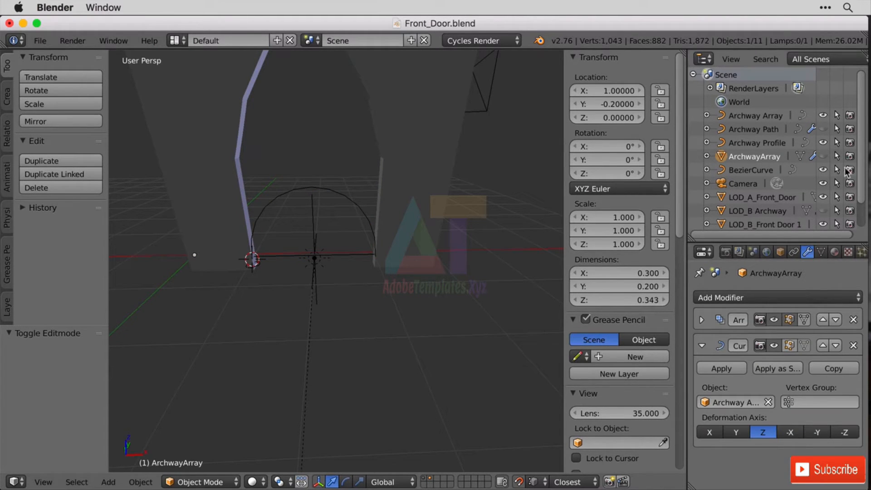
{"action": "left_click", "coordinate": [823, 157]}
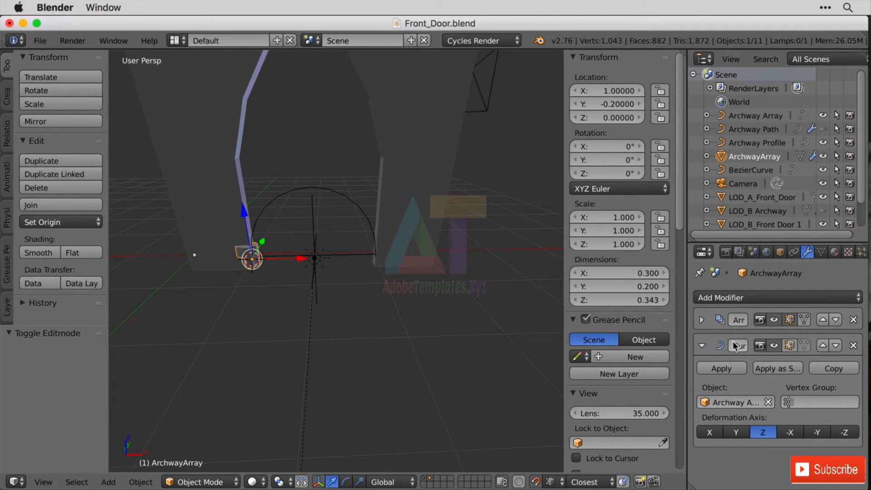
{"action": "left_click", "coordinate": [701, 320]}
{"action": "left_click", "coordinate": [792, 377]}
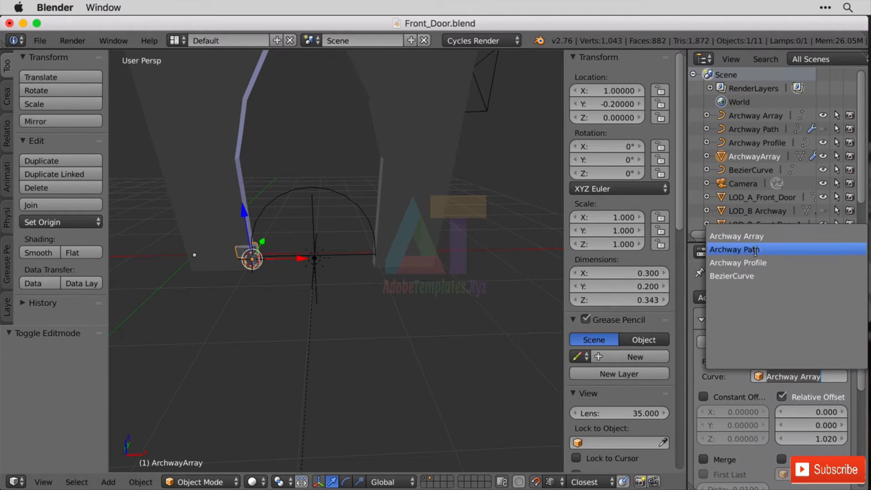
{"action": "left_click", "coordinate": [763, 278]}
{"action": "scroll", "coordinate": [427, 256], "scroll_direction": "up", "scroll_amount": 1}
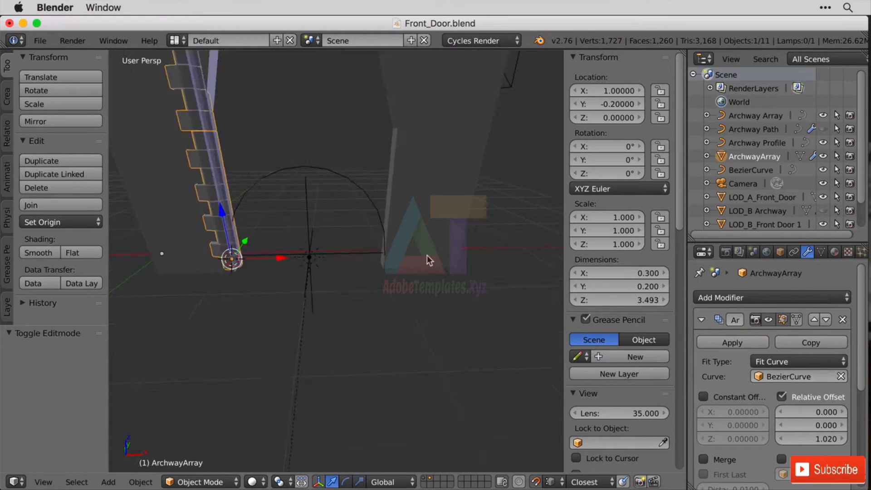
Step: Set the ArchwayArray Curve modifier's object to BezierCurve and check the resulting arch from several angles
{"action": "scroll", "coordinate": [427, 256], "scroll_direction": "down", "scroll_amount": 3}
{"action": "scroll", "coordinate": [407, 260], "scroll_direction": "up", "scroll_amount": 1}
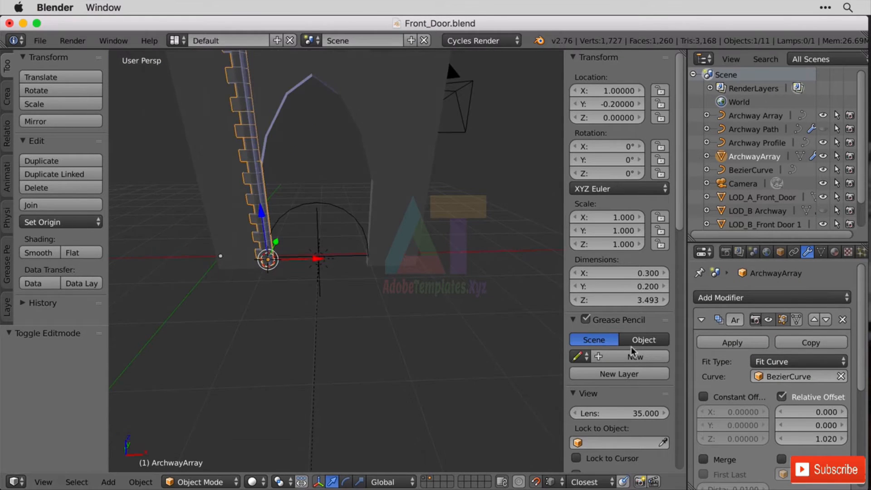
{"action": "scroll", "coordinate": [726, 296], "scroll_direction": "down", "scroll_amount": 5}
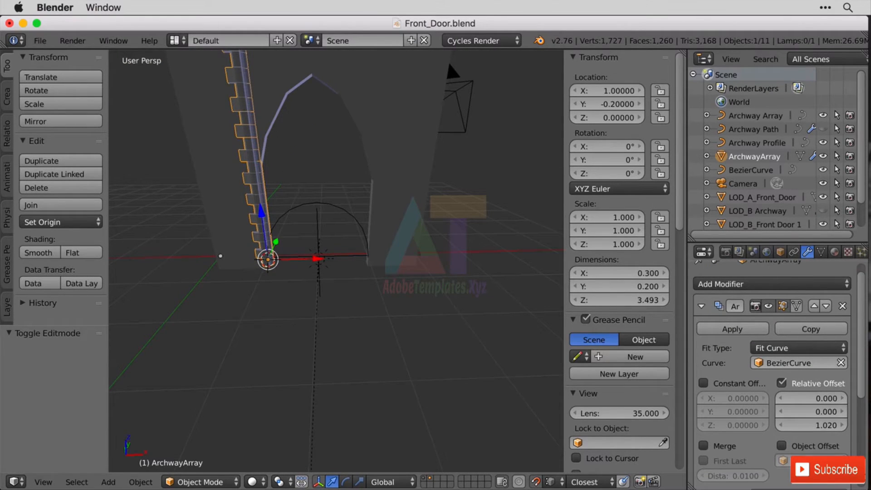
{"action": "scroll", "coordinate": [726, 317], "scroll_direction": "down", "scroll_amount": 4}
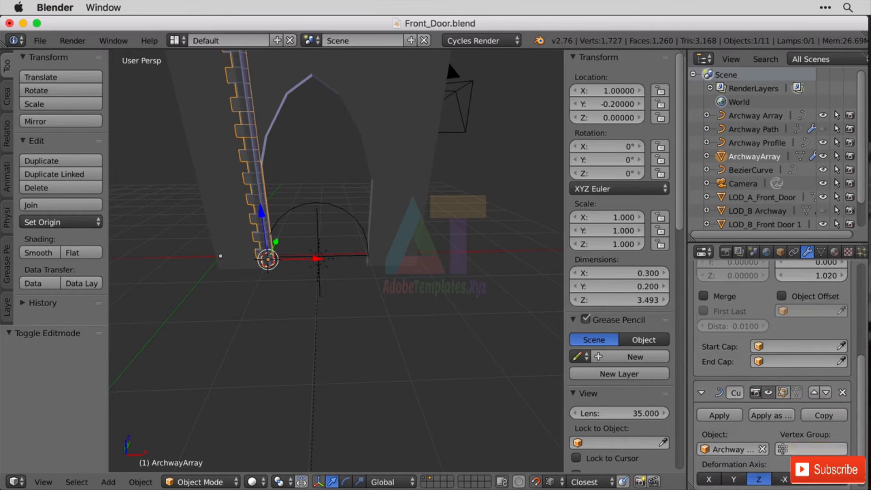
{"action": "left_click", "coordinate": [723, 439]}
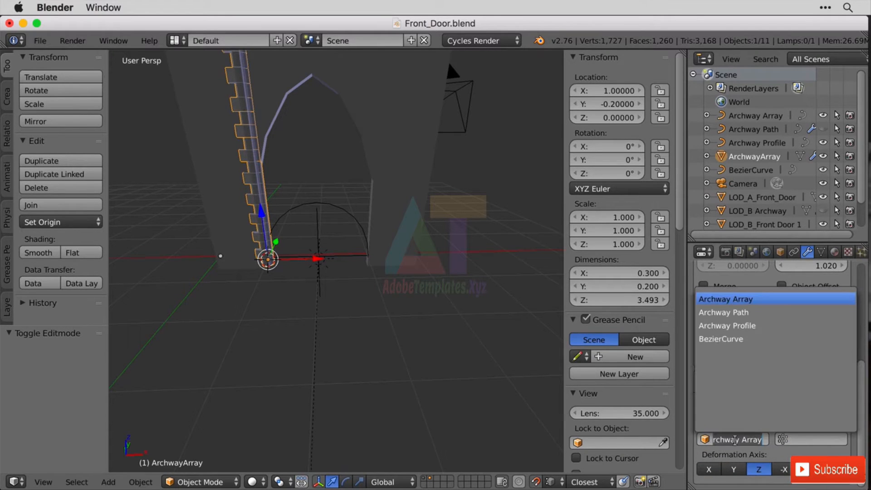
{"action": "left_click", "coordinate": [738, 340]}
{"action": "middle_click_drag", "start_coordinate": [307, 307], "coordinate": [274, 301]}
{"action": "scroll", "coordinate": [273, 301], "scroll_direction": "up", "scroll_amount": 4}
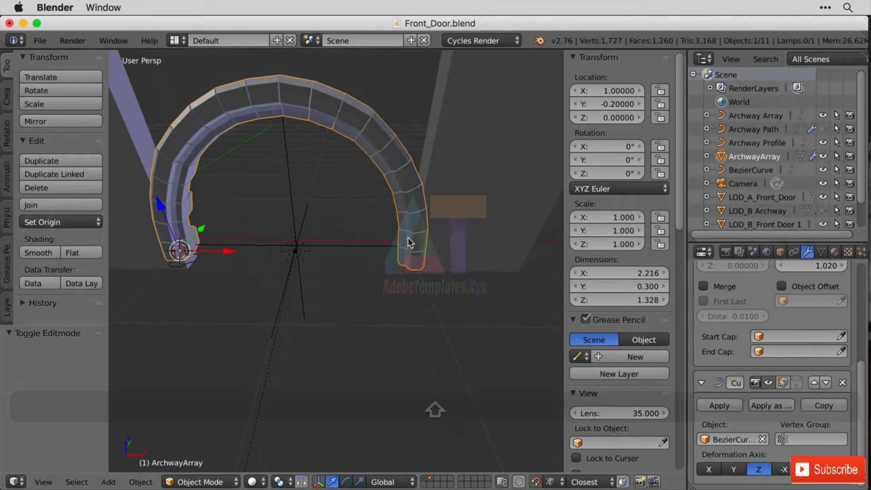
{"action": "middle_click_drag", "start_coordinate": [408, 241], "coordinate": [447, 306]}
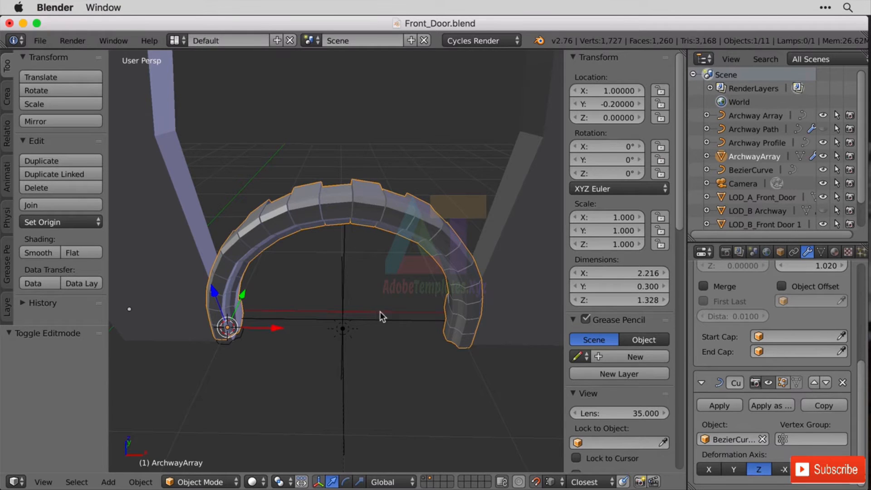
{"action": "middle_click_drag", "start_coordinate": [379, 311], "coordinate": [413, 299]}
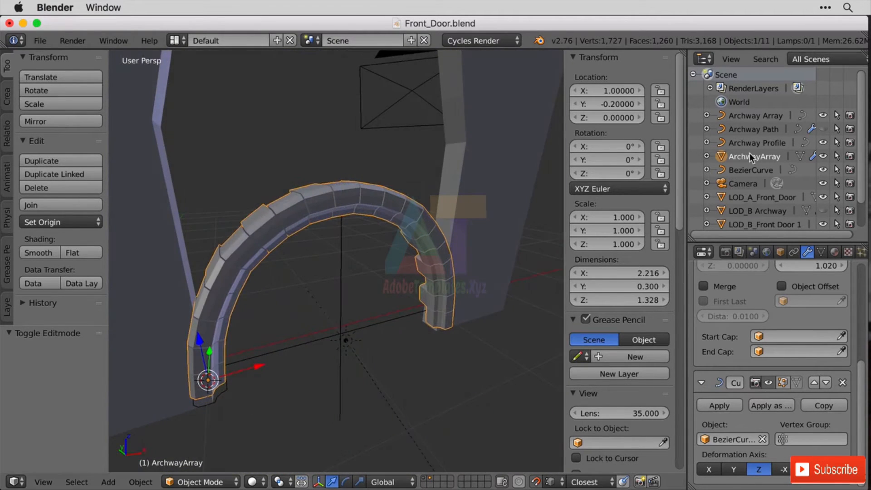
Step: Edit BezierCurve and set the mean tilt of all its control points to 270°
{"action": "right_click", "coordinate": [762, 154]}
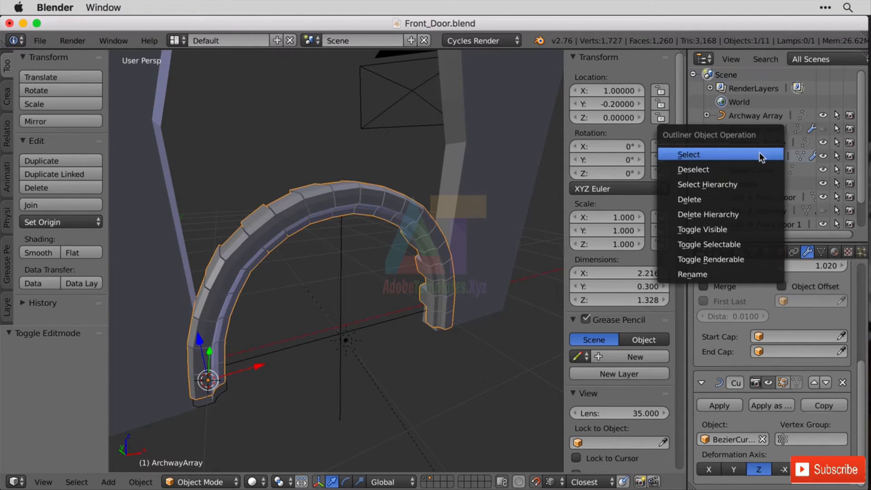
{"action": "left_click", "coordinate": [771, 153]}
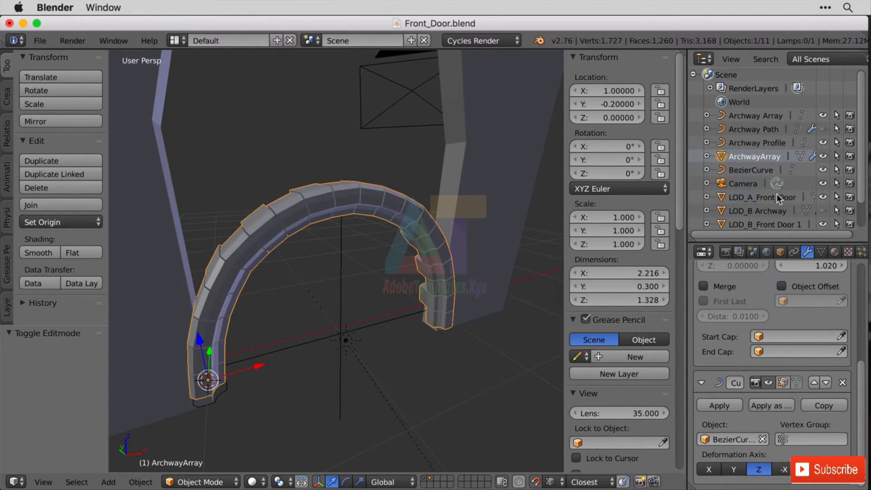
{"action": "left_click", "coordinate": [754, 171]}
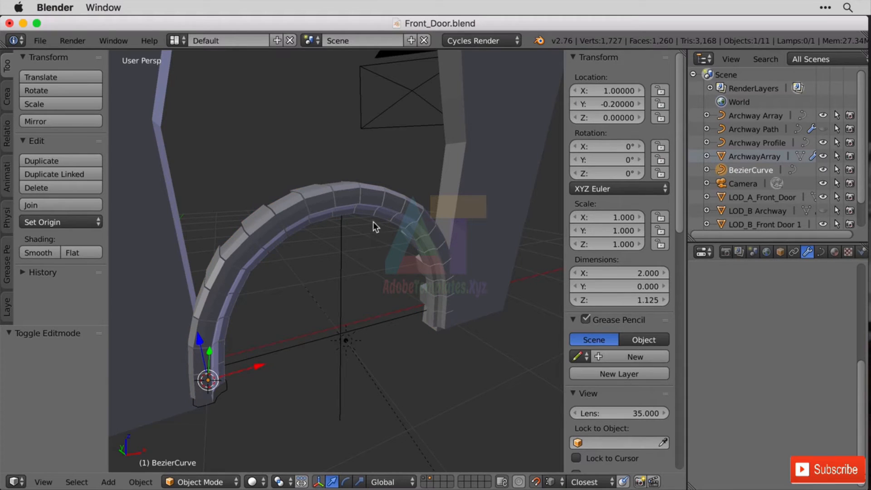
{"action": "key", "text": "Tab"}
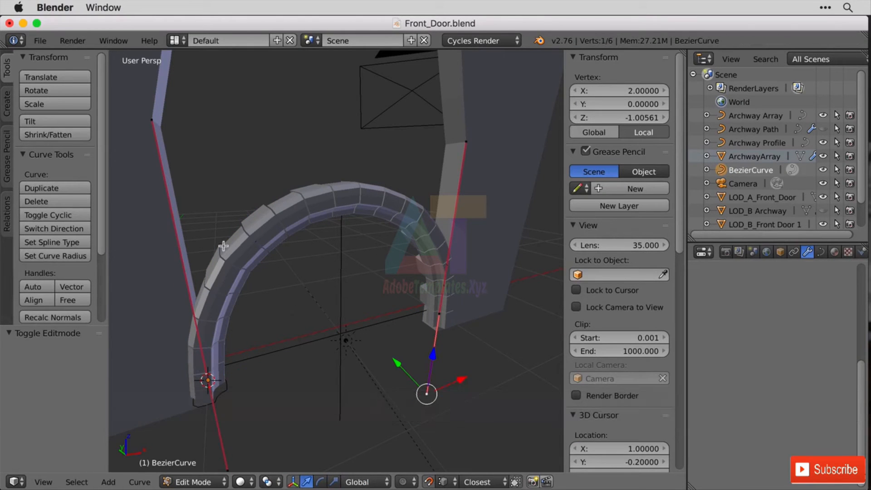
{"action": "key", "text": "a"}
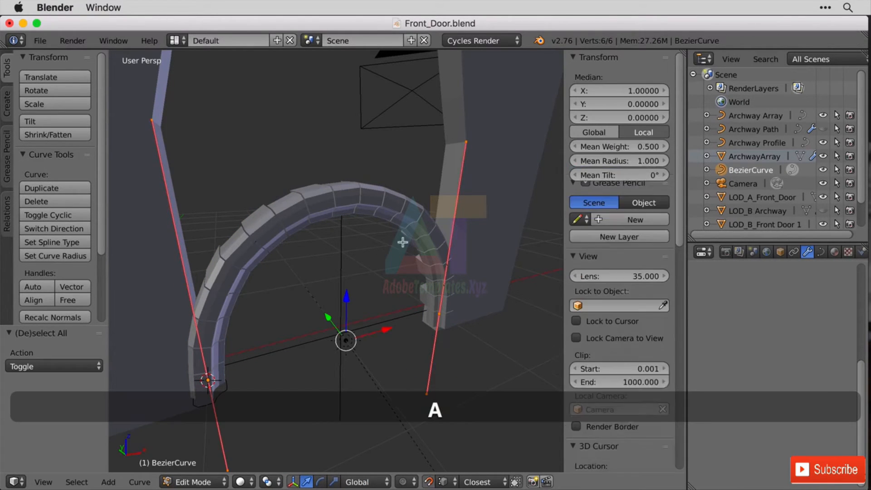
{"action": "left_click_drag", "start_coordinate": [618, 174], "coordinate": [676, 174]}
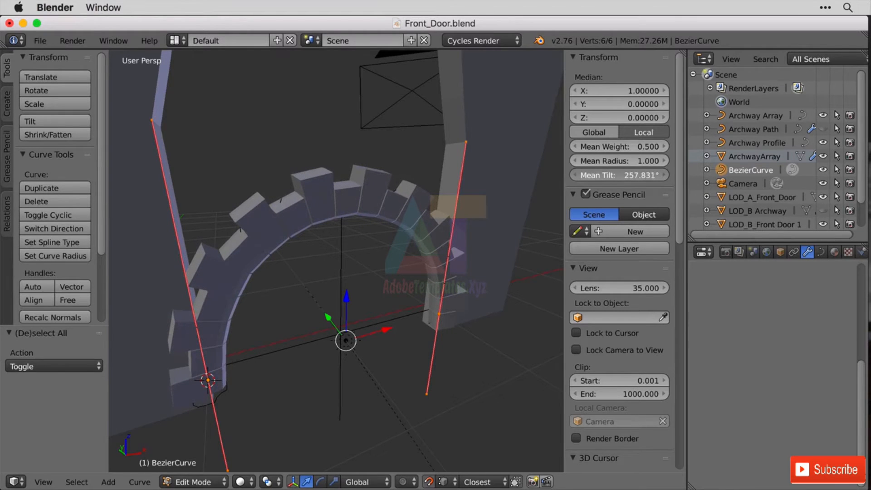
{"action": "left_click", "coordinate": [595, 176]}
{"action": "type", "text": "27"}
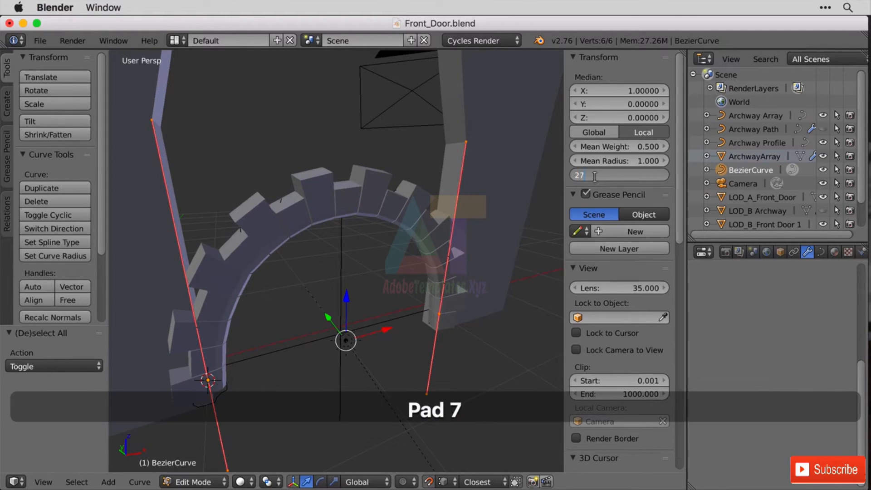
{"action": "type", "text": "0"}
{"action": "key", "text": "Return"}
{"action": "middle_click_drag", "start_coordinate": [236, 295], "coordinate": [149, 301]}
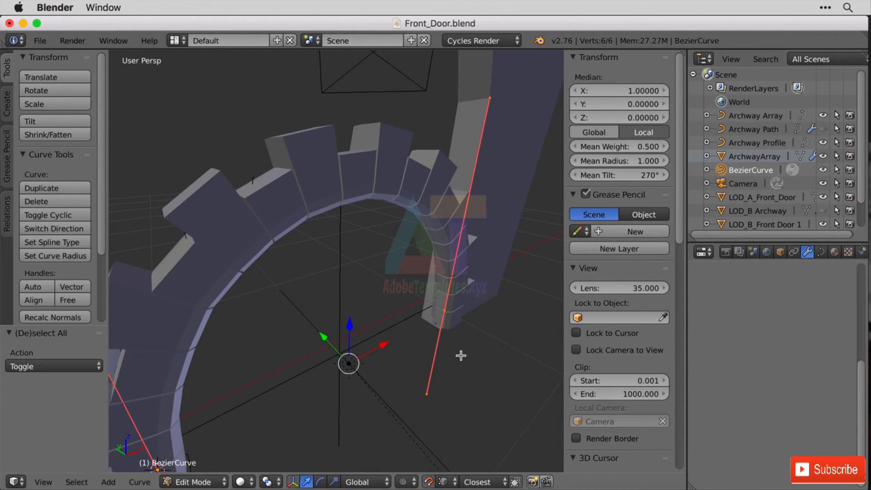
Step: Leave edit mode, turn off snapping and move BezierCurve along Y to about -0.078
{"action": "key", "text": "Tab"}
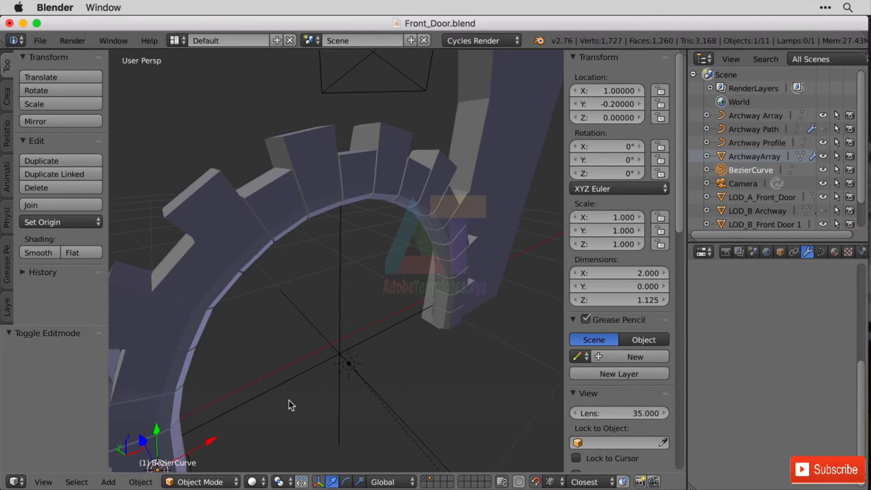
{"action": "scroll", "coordinate": [291, 397], "scroll_direction": "down", "scroll_amount": 3}
{"action": "scroll", "coordinate": [292, 398], "scroll_direction": "up", "scroll_amount": 2}
{"action": "middle_click_drag", "start_coordinate": [247, 386], "coordinate": [344, 368]}
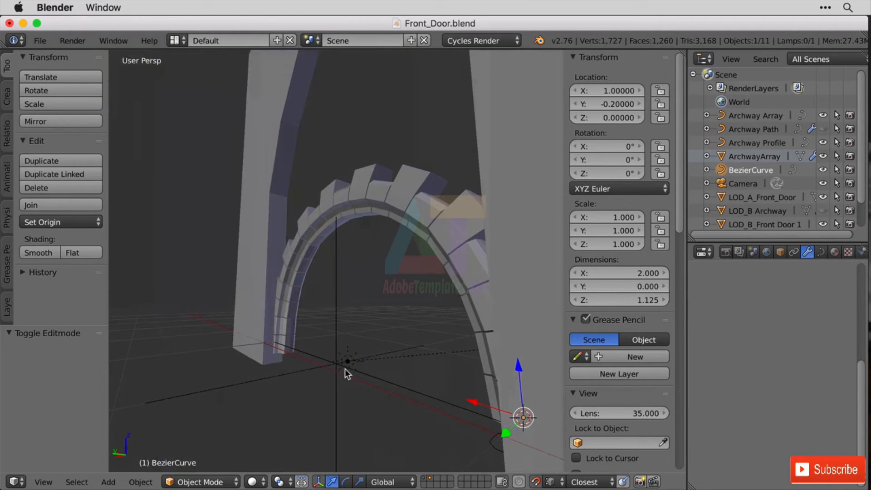
{"action": "left_click_drag", "start_coordinate": [511, 429], "coordinate": [494, 451]}
{"action": "key", "text": "shift+Tab"}
{"action": "middle_click_drag", "start_coordinate": [181, 360], "coordinate": [254, 361]}
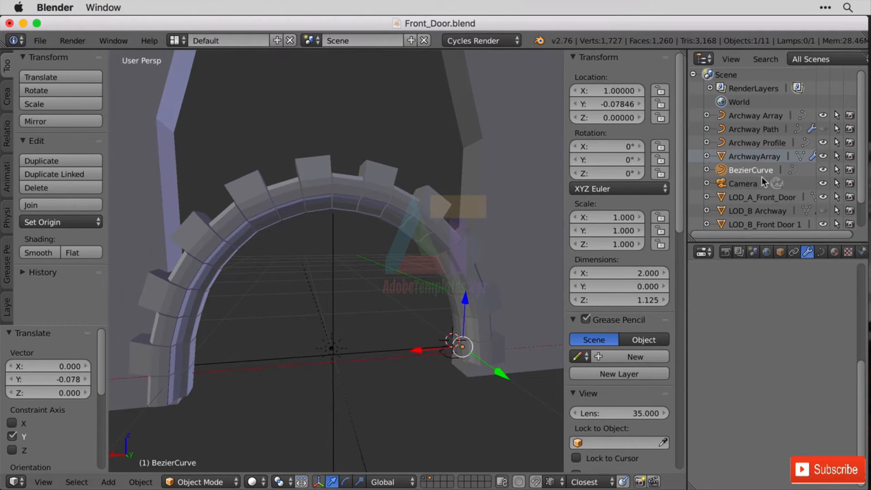
Step: Return BezierCurve to edit mode and set its Preview U resolution to 2
{"action": "key", "text": "Tab"}
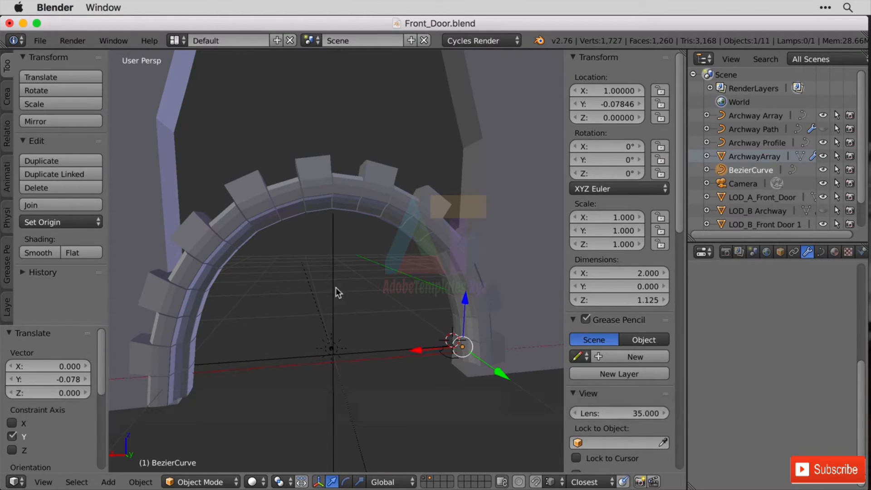
{"action": "key", "text": "Tab"}
{"action": "scroll", "coordinate": [396, 275], "scroll_direction": "down", "scroll_amount": 4}
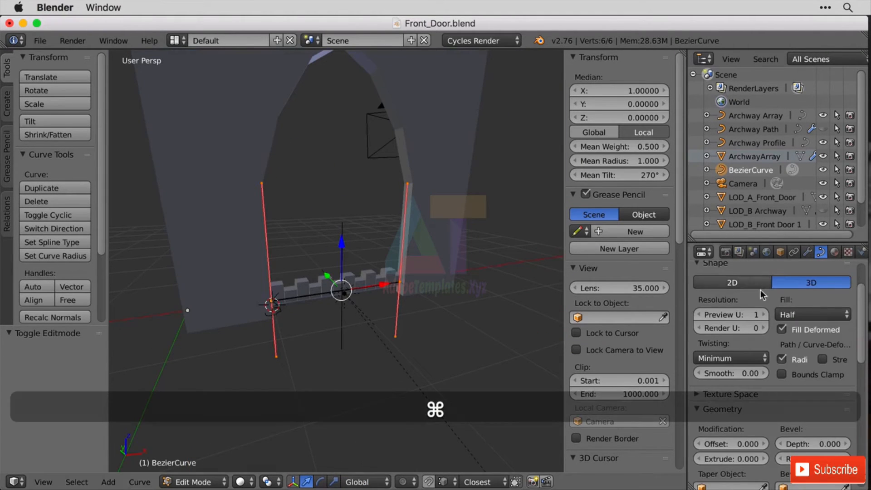
{"action": "left_click", "coordinate": [756, 316]}
{"action": "left_click", "coordinate": [762, 314]}
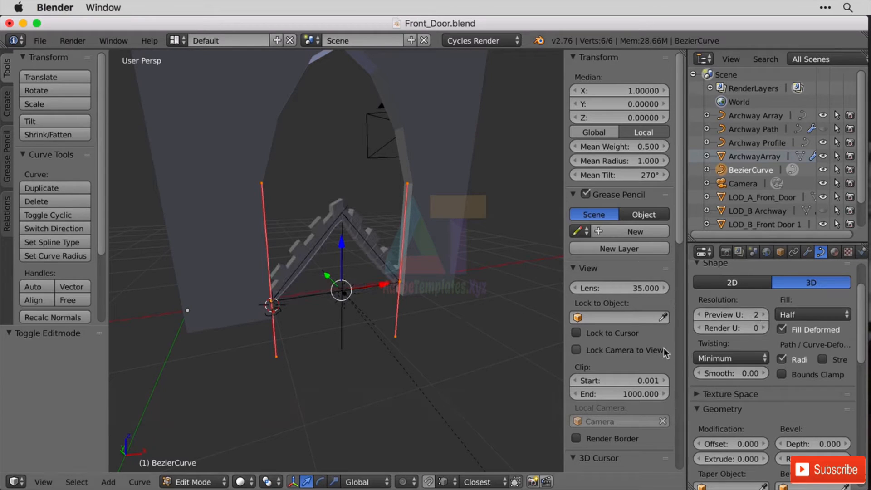
{"action": "key", "text": "super+Tab"}
{"action": "key", "text": "super+Tab"}
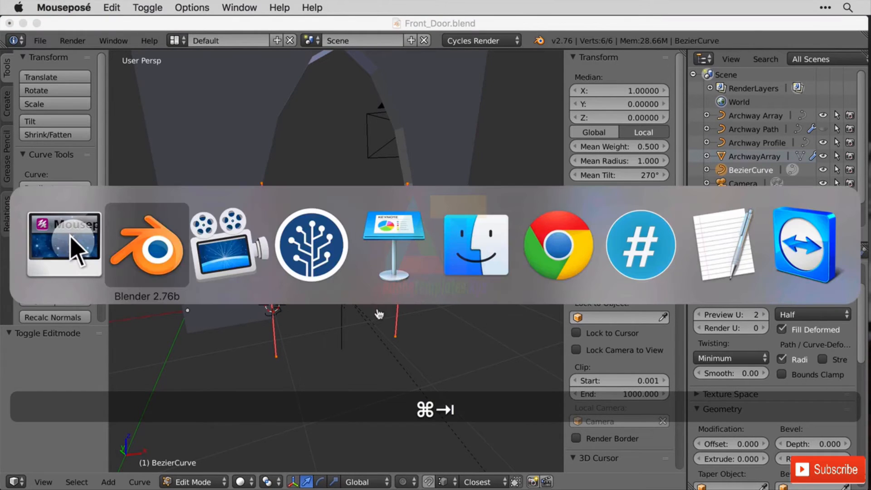
{"action": "left_click", "coordinate": [304, 252]}
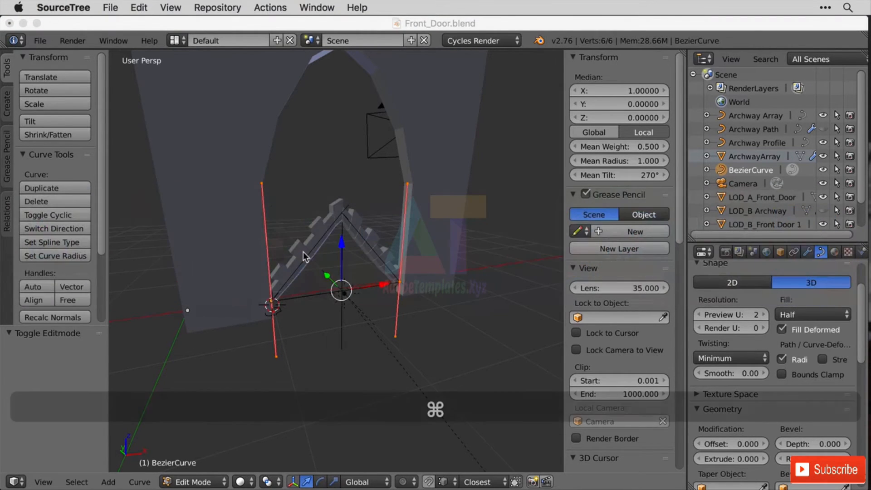
{"action": "key", "text": "super+Tab"}
{"action": "key", "text": "super+Tab"}
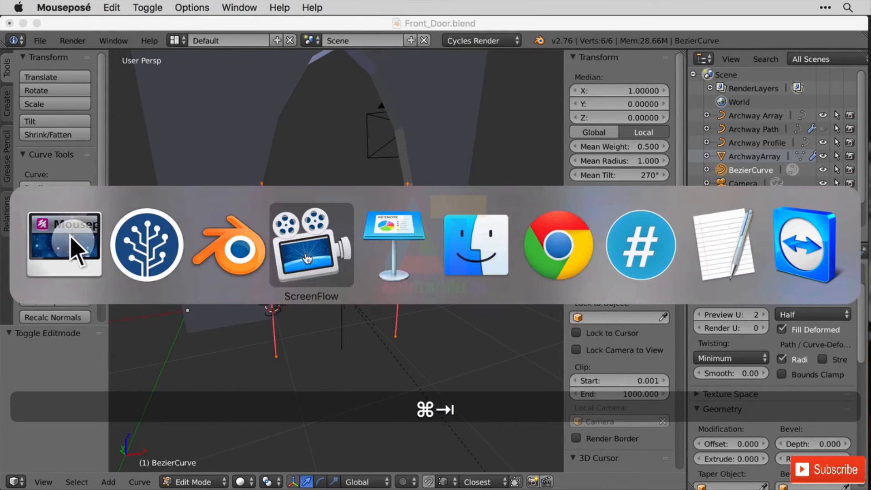
{"action": "left_click", "coordinate": [304, 253]}
{"action": "key", "text": "shift+super+2"}
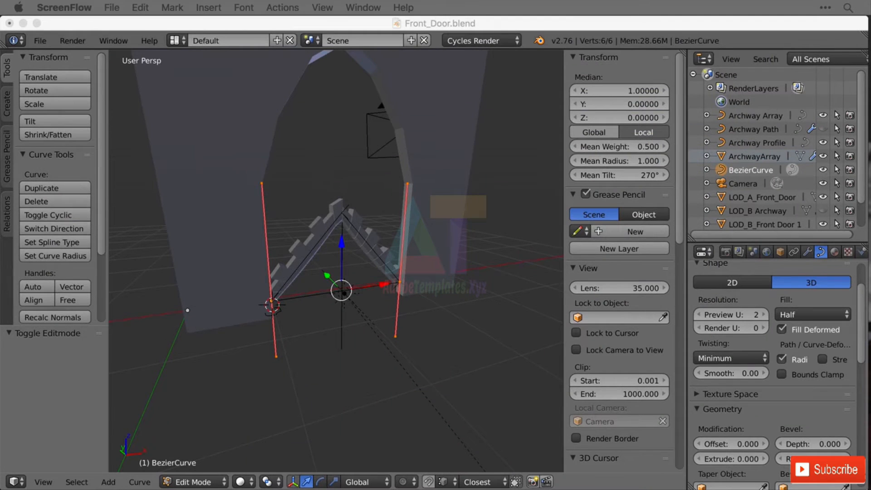
{"action": "key", "text": "super+Tab"}
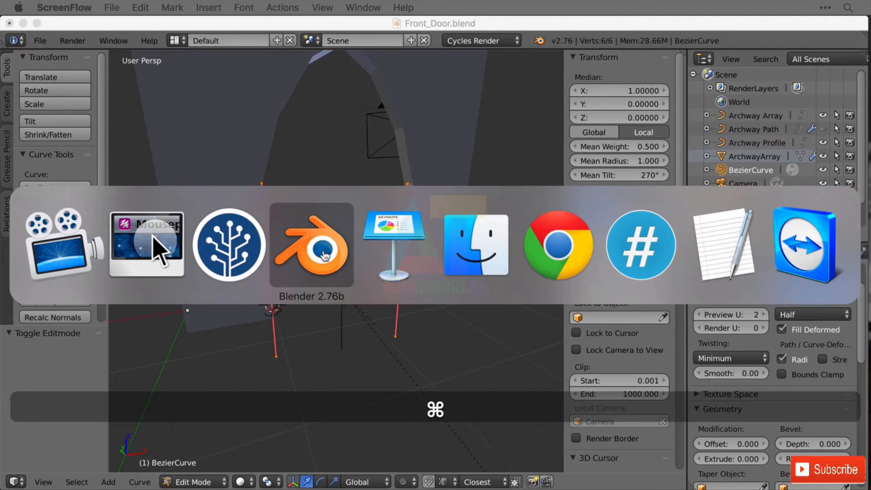
{"action": "left_click", "coordinate": [324, 256]}
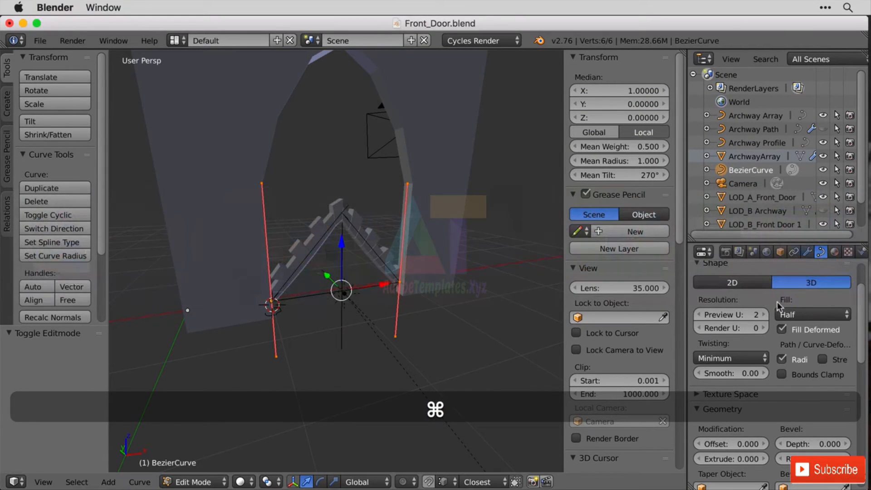
Step: Set the curve's Preview U resolution to 12 and check the arch against the doorway from several angles
{"action": "left_click", "coordinate": [737, 314]}
{"action": "type", "text": "12"}
{"action": "key", "text": "Return"}
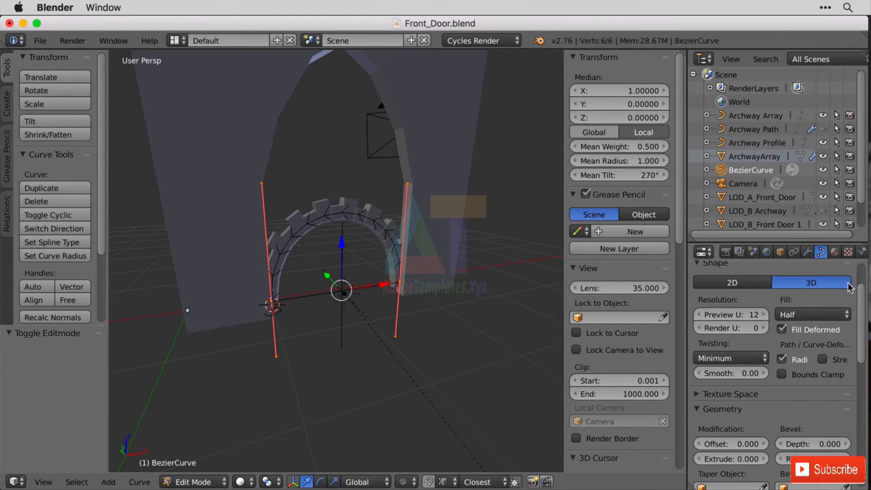
{"action": "left_click", "coordinate": [808, 252]}
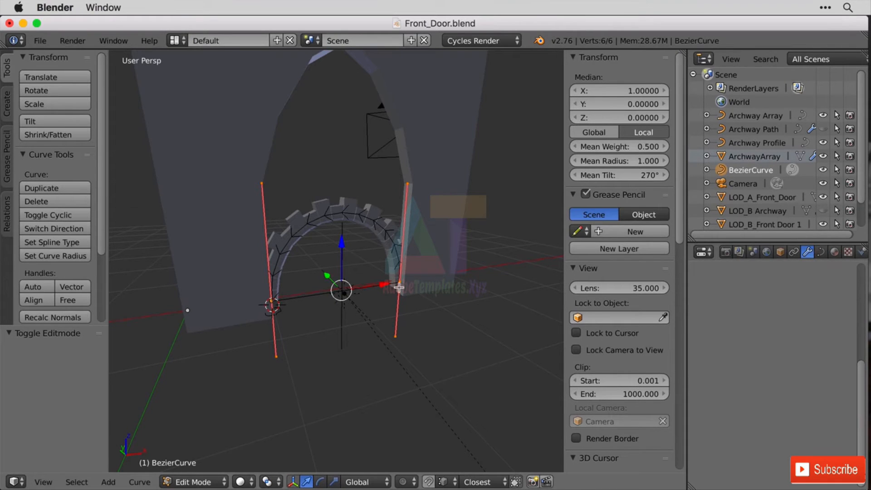
{"action": "mouse_move", "coordinate": [400, 304]}
{"action": "middle_mouse_down"}
{"action": "mouse_move", "coordinate": [409, 307]}
{"action": "mouse_move", "coordinate": [393, 297]}
{"action": "mouse_move", "coordinate": [375, 307]}
{"action": "mouse_move", "coordinate": [381, 321]}
{"action": "mouse_move", "coordinate": [367, 317]}
{"action": "mouse_move", "coordinate": [402, 303]}
{"action": "middle_mouse_up"}
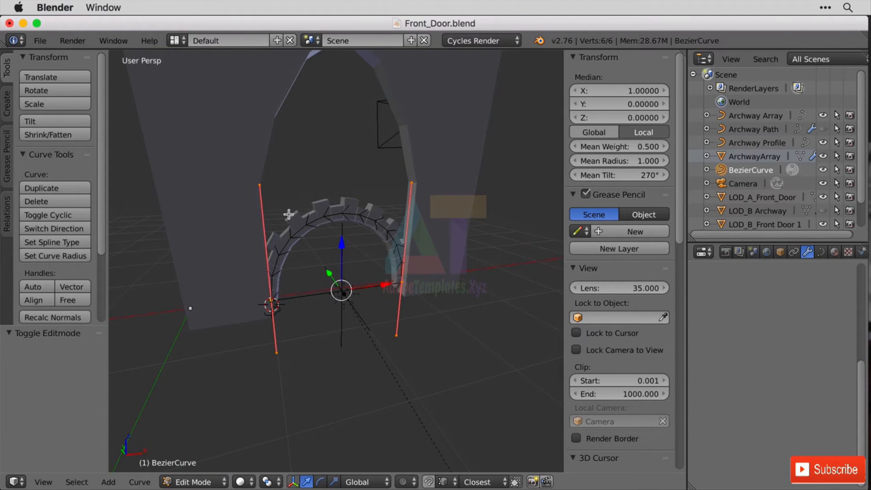
{"action": "mouse_move", "coordinate": [459, 220]}
{"action": "middle_mouse_down"}
{"action": "mouse_move", "coordinate": [472, 213]}
{"action": "mouse_move", "coordinate": [462, 207]}
{"action": "middle_mouse_up"}
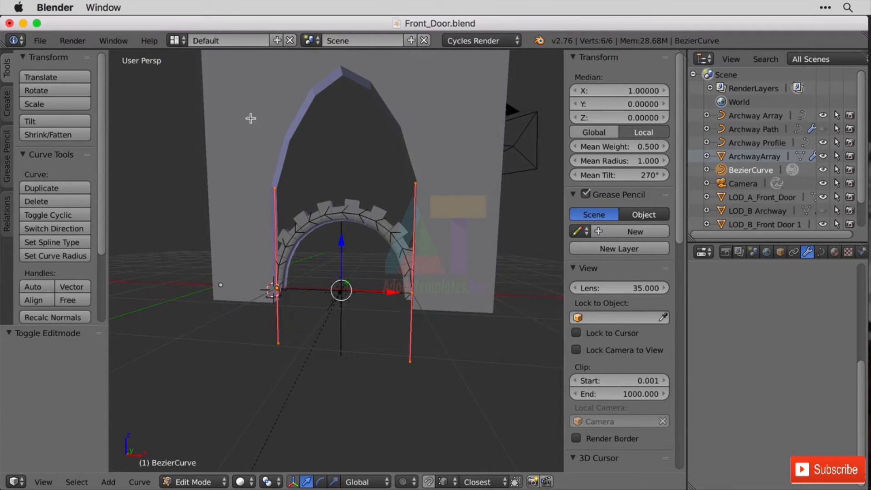
{"action": "middle_click_drag", "start_coordinate": [372, 174], "coordinate": [339, 198]}
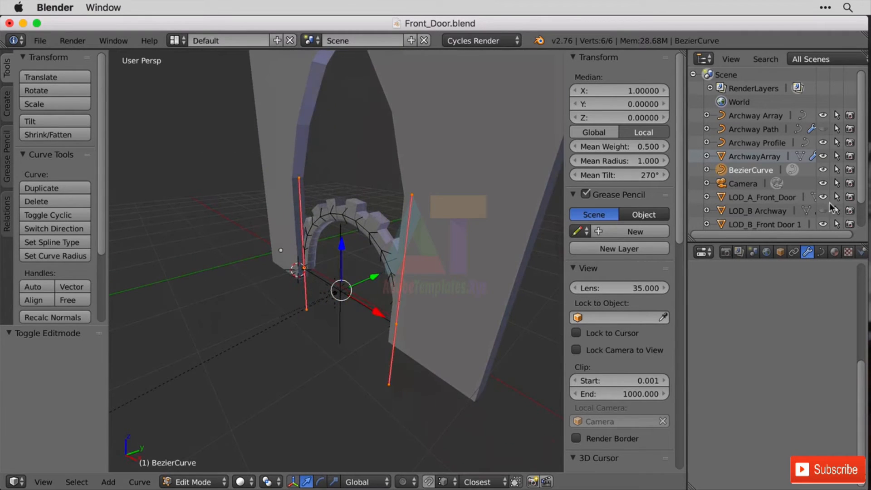
Step: Set BezierCurve's Preview U resolution to 1
{"action": "left_click", "coordinate": [821, 253]}
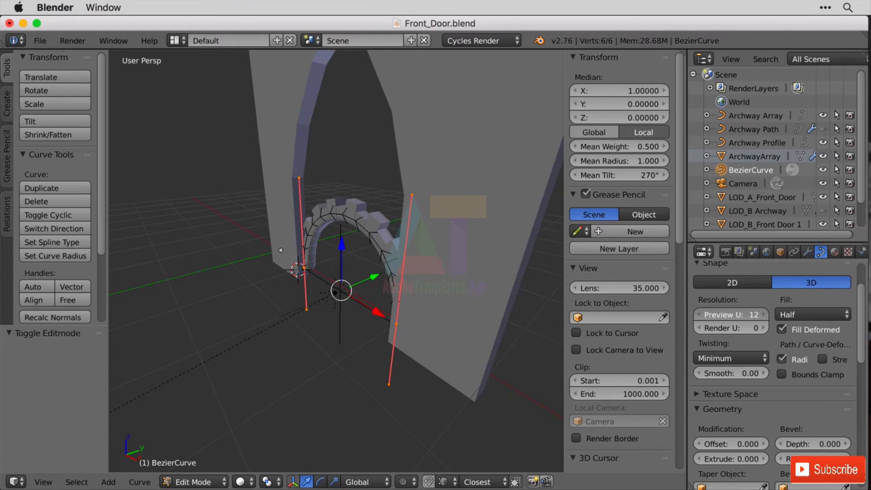
{"action": "left_click", "coordinate": [732, 317]}
{"action": "type", "text": "1"}
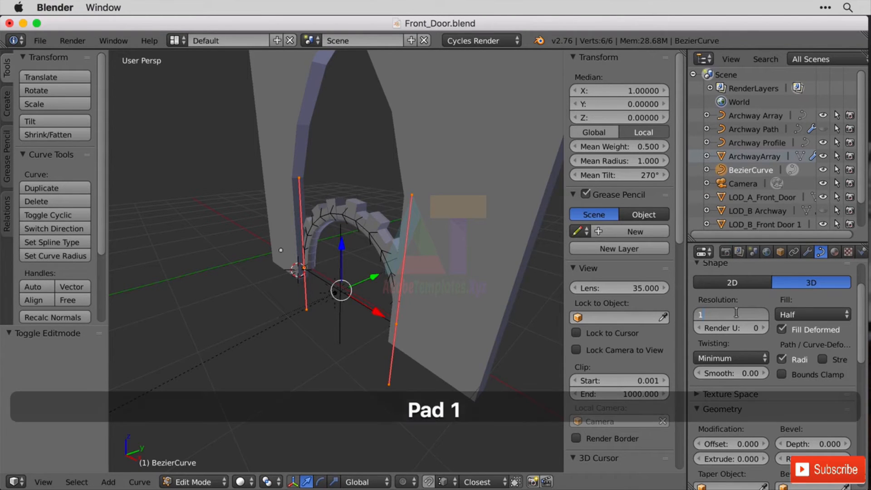
{"action": "key", "text": "KP_Enter"}
{"action": "key", "text": "KP_1"}
{"action": "middle_click_drag", "start_coordinate": [396, 303], "coordinate": [423, 301]}
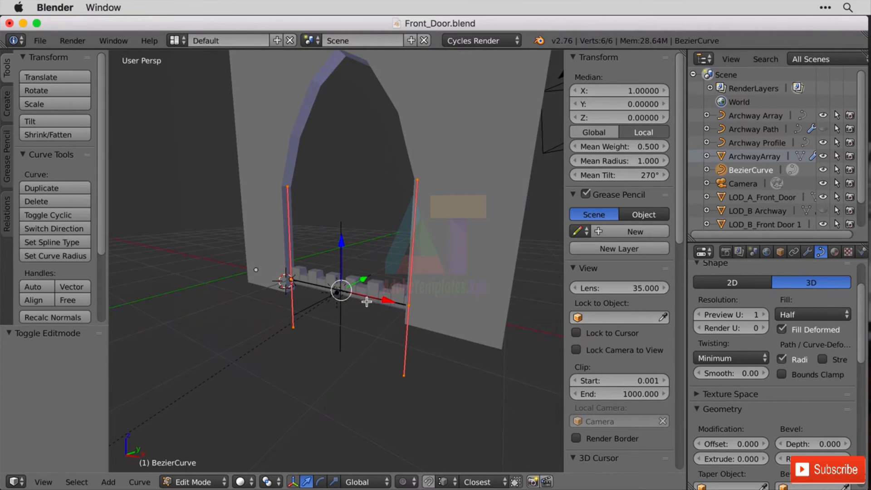
{"action": "middle_click_drag", "start_coordinate": [366, 301], "coordinate": [371, 293]}
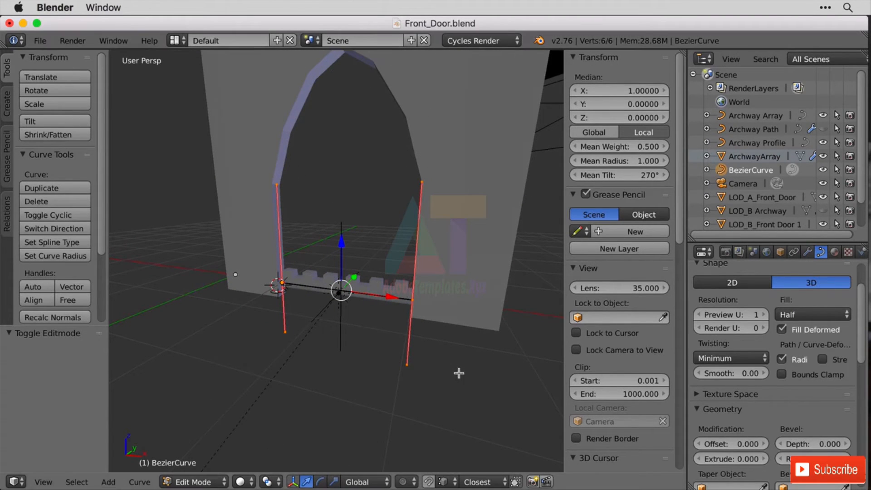
Step: Subdivide the whole BezierCurve with 7 cuts
{"action": "key", "text": "w"}
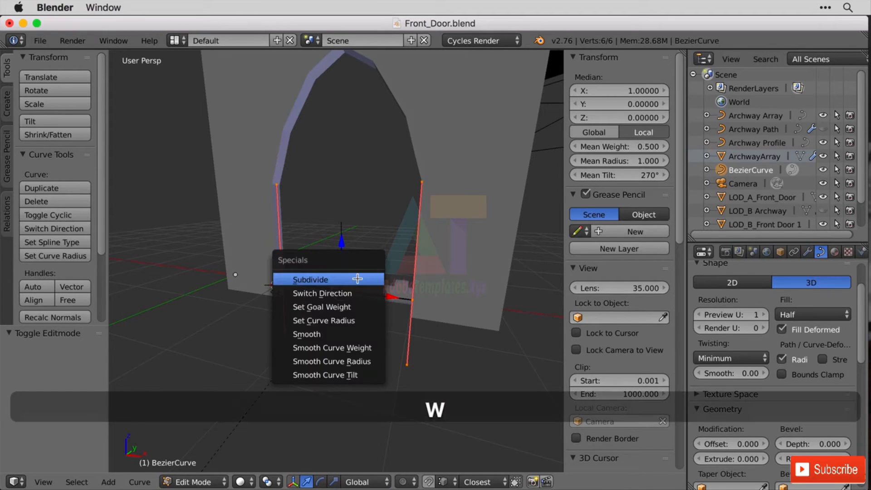
{"action": "left_click", "coordinate": [357, 278]}
{"action": "left_click", "coordinate": [99, 365]}
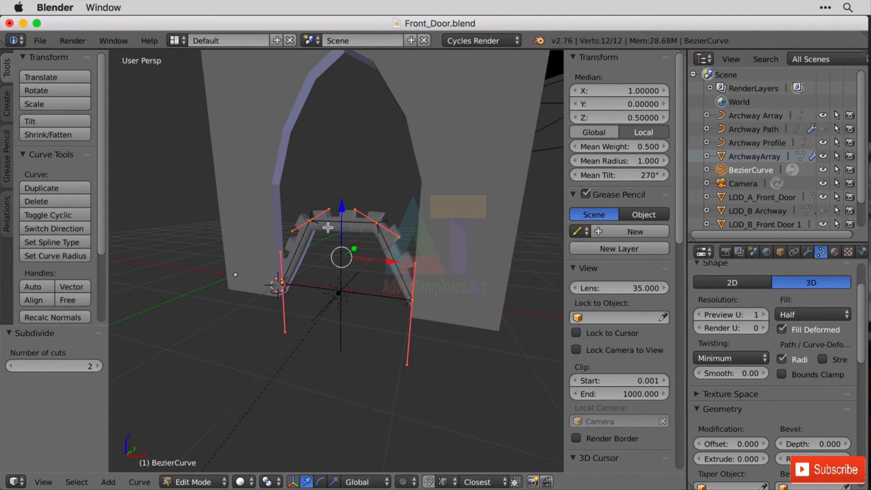
{"action": "left_click", "coordinate": [96, 367]}
{"action": "left_click", "coordinate": [96, 368]}
{"action": "left_click", "coordinate": [97, 368]}
{"action": "left_click", "coordinate": [97, 367]}
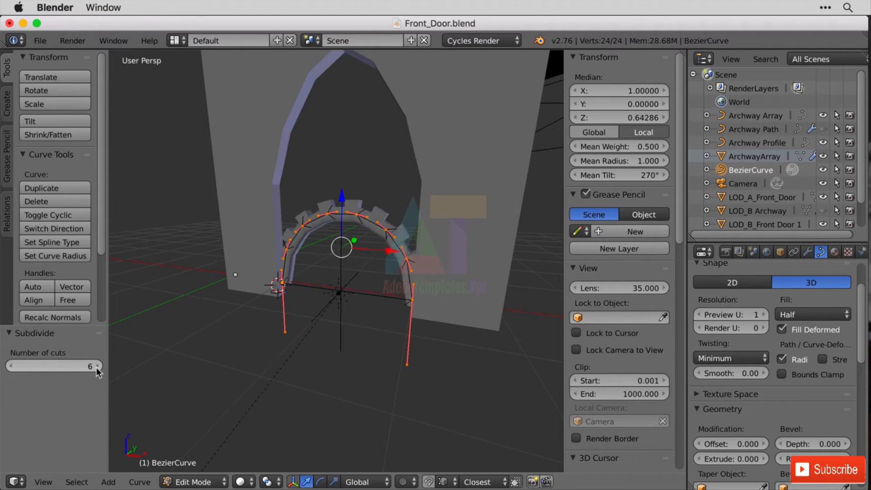
{"action": "left_click", "coordinate": [97, 367]}
Step: Select every control point of BezierCurve and move them 0.474 along Y, away from the door wall
{"action": "right_click", "coordinate": [350, 212]}
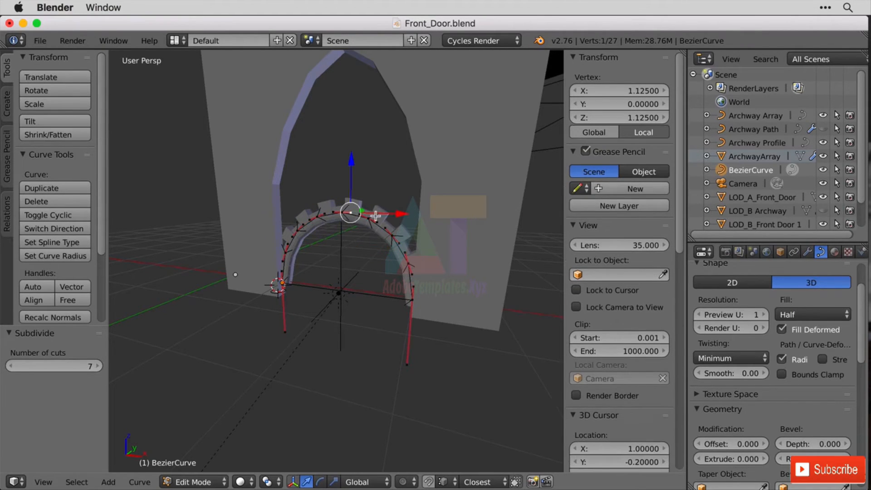
{"action": "right_click", "coordinate": [342, 212]}
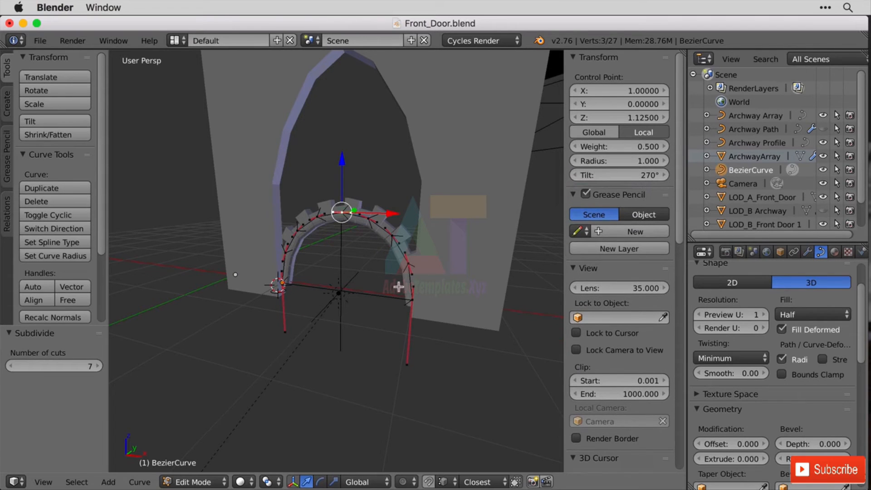
{"action": "mouse_move", "coordinate": [379, 302]}
{"action": "middle_mouse_down"}
{"action": "mouse_move", "coordinate": [518, 295]}
{"action": "mouse_move", "coordinate": [505, 275]}
{"action": "mouse_move", "coordinate": [506, 302]}
{"action": "mouse_move", "coordinate": [491, 305]}
{"action": "mouse_move", "coordinate": [526, 305]}
{"action": "mouse_move", "coordinate": [501, 308]}
{"action": "middle_mouse_up"}
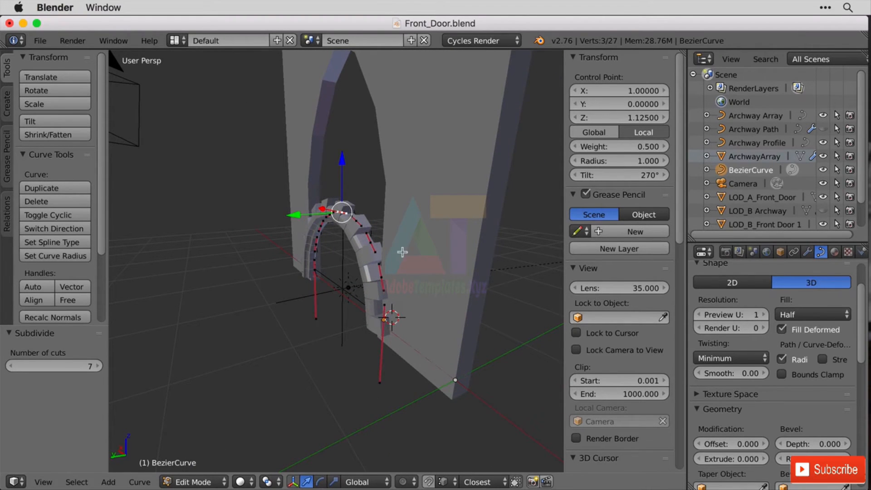
{"action": "key", "text": "a"}
{"action": "key", "text": "a"}
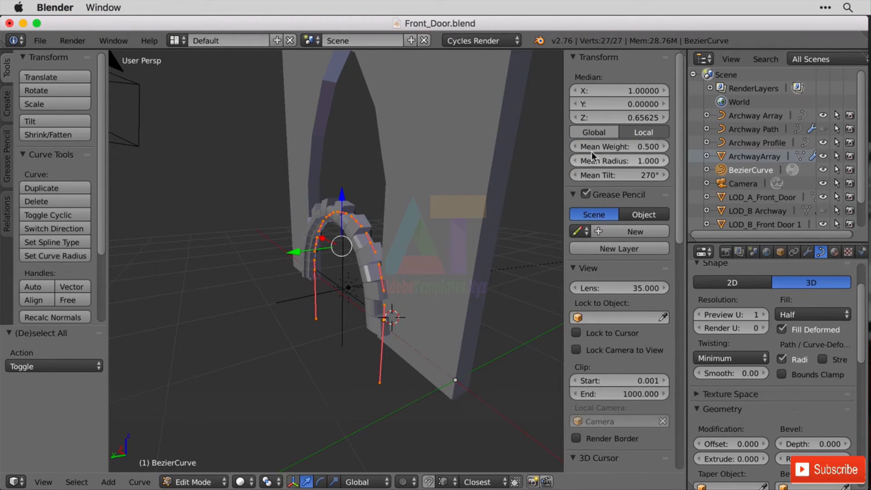
{"action": "left_click_drag", "start_coordinate": [293, 254], "coordinate": [265, 255]}
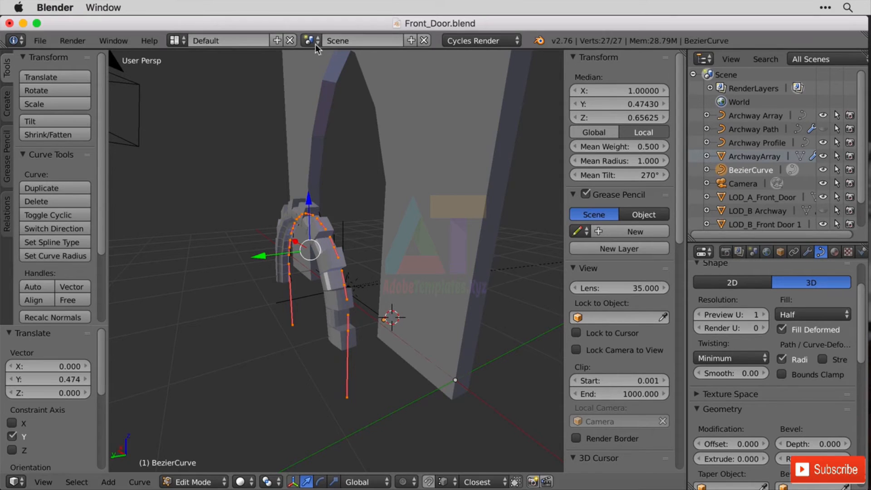
Step: Enable snapping during transforms and set the snap element to Face
{"action": "middle_click_drag", "start_coordinate": [416, 233], "coordinate": [404, 393]}
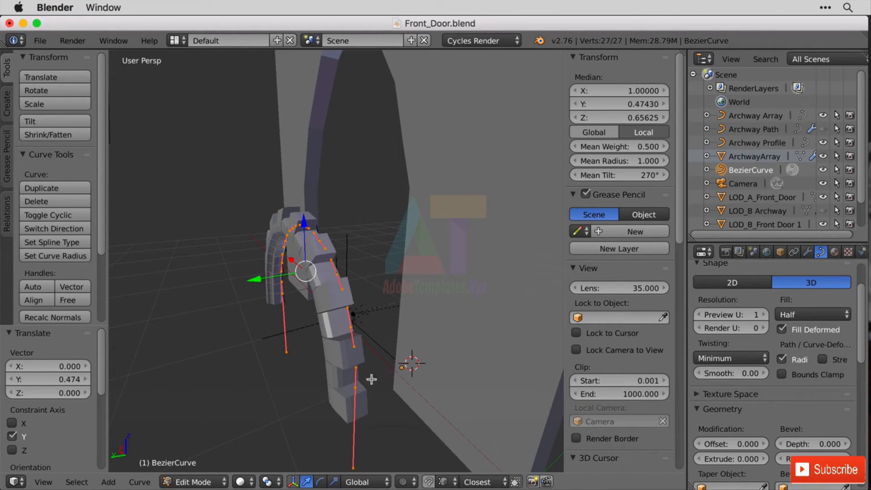
{"action": "middle_click_drag", "start_coordinate": [323, 367], "coordinate": [381, 375]}
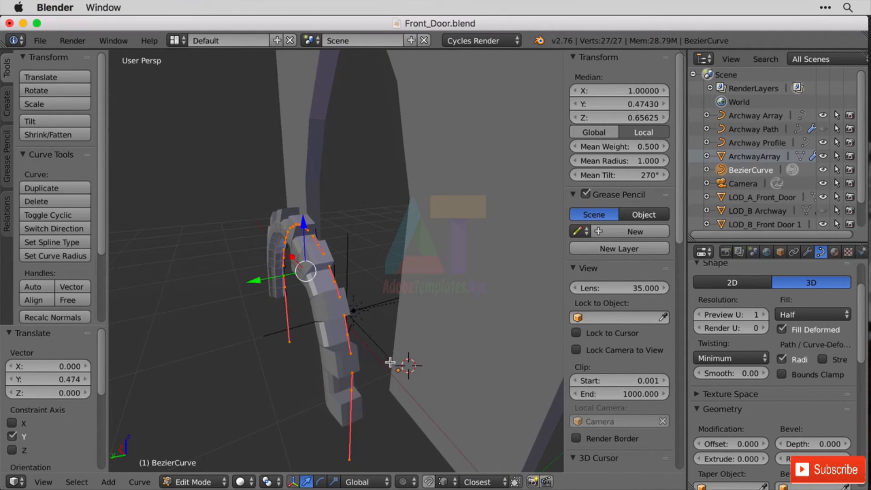
{"action": "key", "text": "g"}
{"action": "key", "text": "Escape"}
{"action": "left_click", "coordinate": [423, 482]}
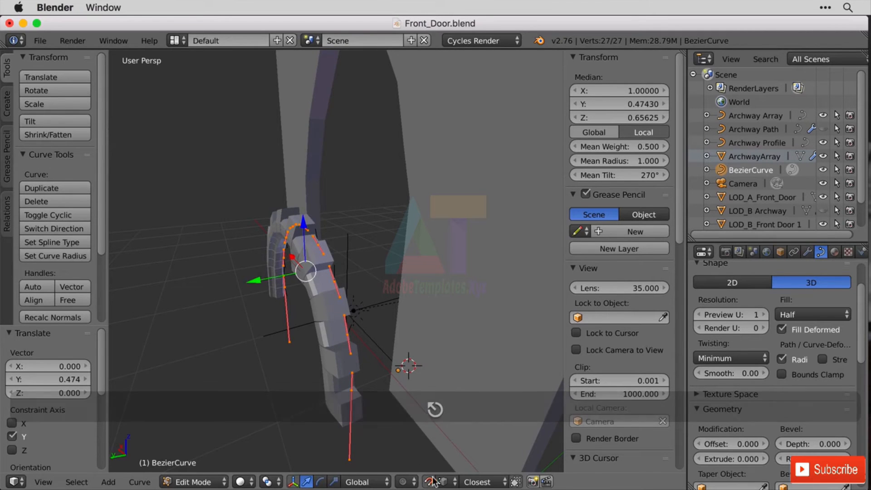
{"action": "left_click", "coordinate": [446, 481]}
{"action": "left_click", "coordinate": [494, 422]}
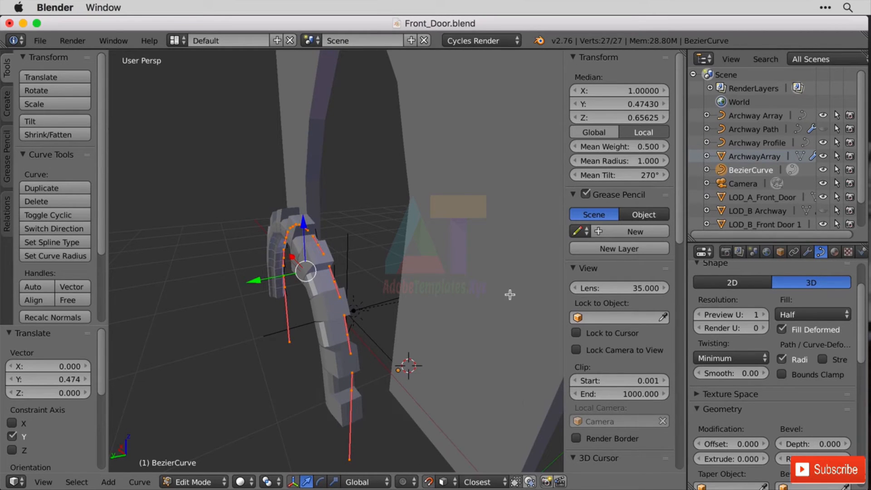
{"action": "key", "text": "f"}
{"action": "key", "text": "Escape"}
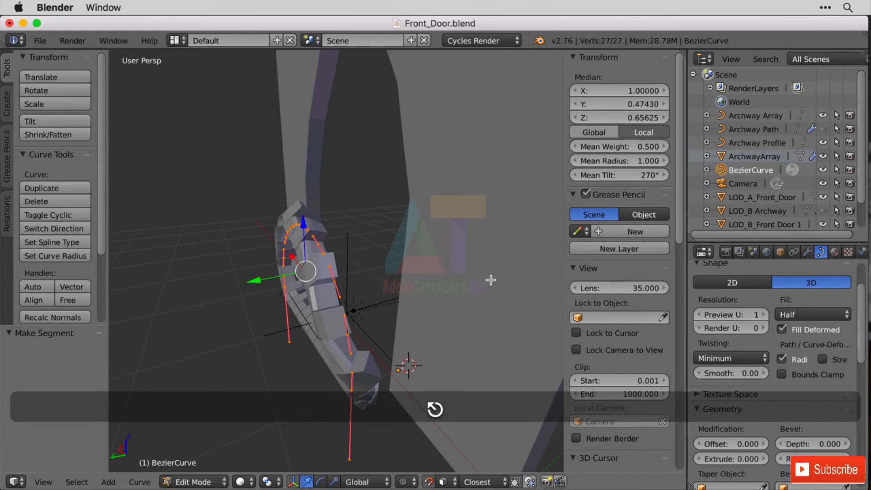
{"action": "key", "text": "super+z"}
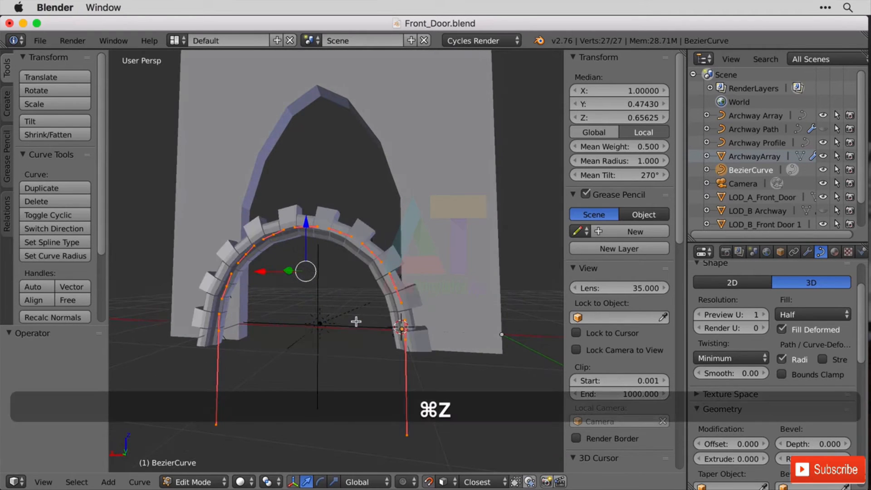
Step: Move the whole curve -0.396 along Y, snapping it toward the door wall
{"action": "middle_click_drag", "start_coordinate": [479, 254], "coordinate": [434, 282]}
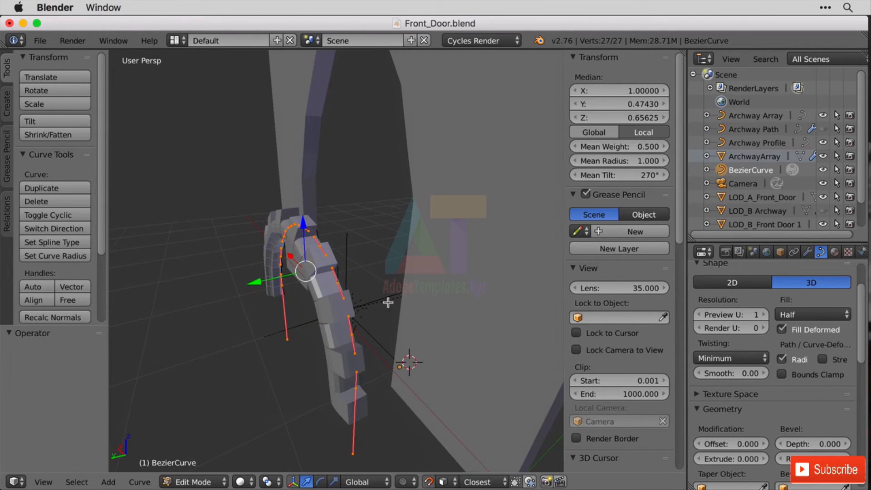
{"action": "key", "text": "g"}
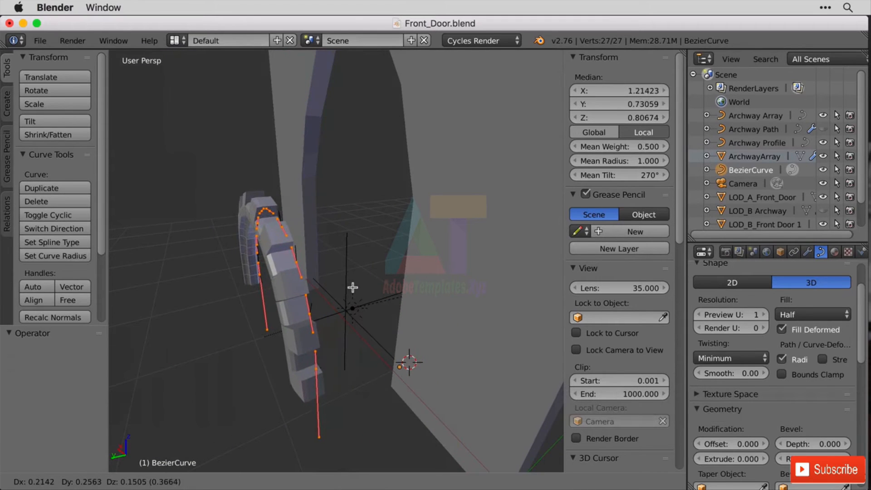
{"action": "key", "text": "y"}
{"action": "left_click", "coordinate": [489, 250]}
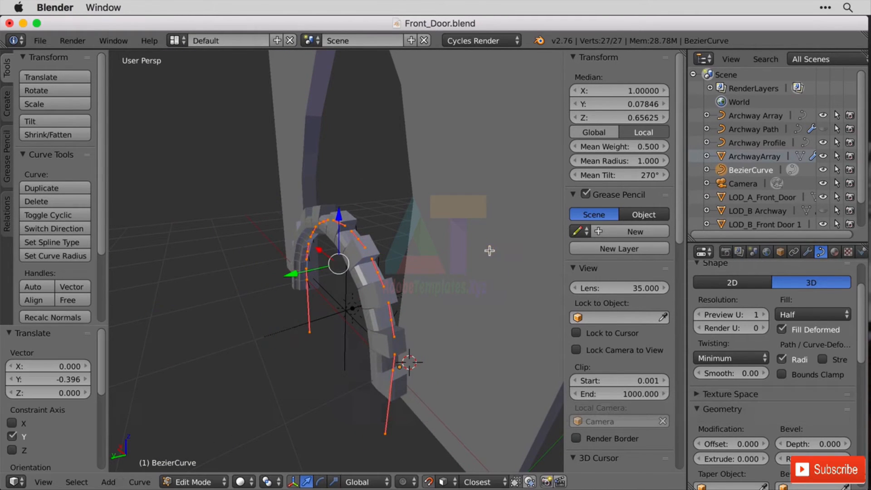
{"action": "middle_click_drag", "start_coordinate": [477, 312], "coordinate": [519, 304]}
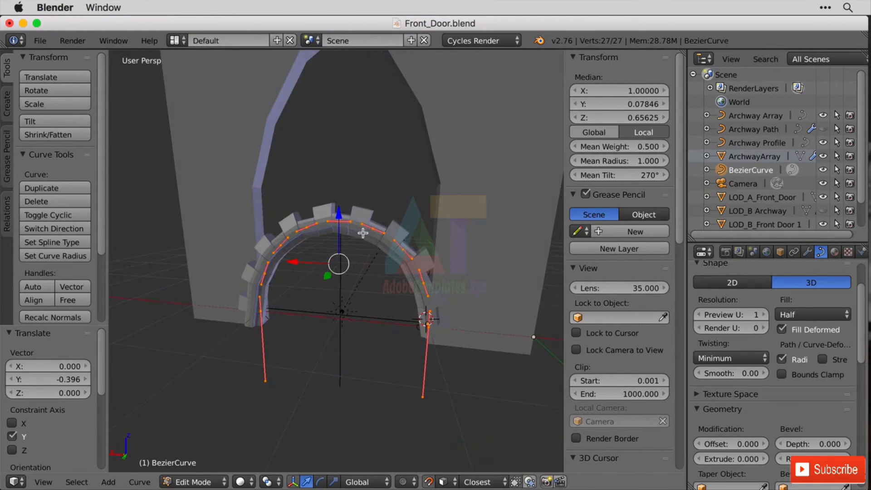
Step: Select only BezierCurve's top control point and change the snap element to Vertex
{"action": "key", "text": "Tab"}
{"action": "key", "text": "Tab"}
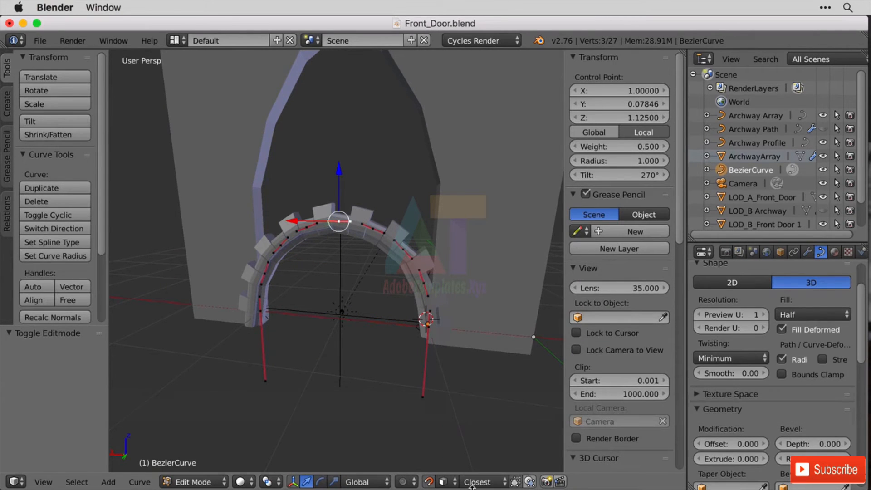
{"action": "left_click", "coordinate": [443, 481]}
{"action": "left_click", "coordinate": [483, 450]}
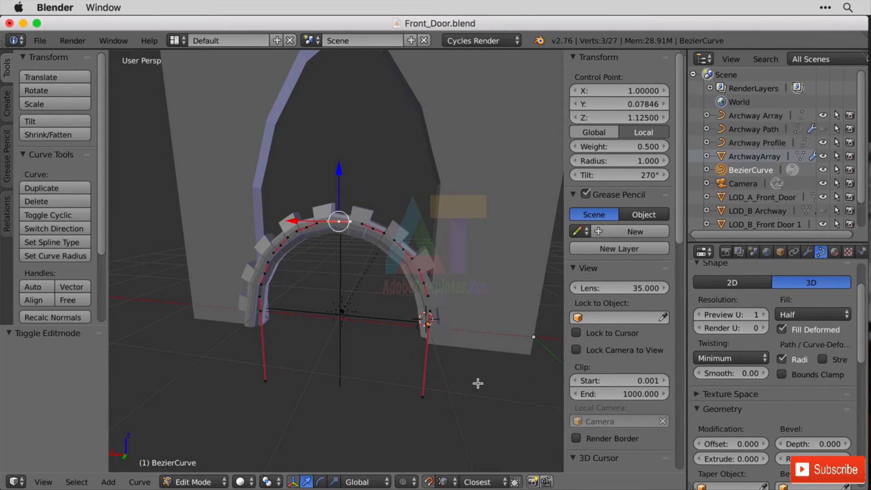
{"action": "middle_click_drag", "start_coordinate": [478, 383], "coordinate": [406, 145]}
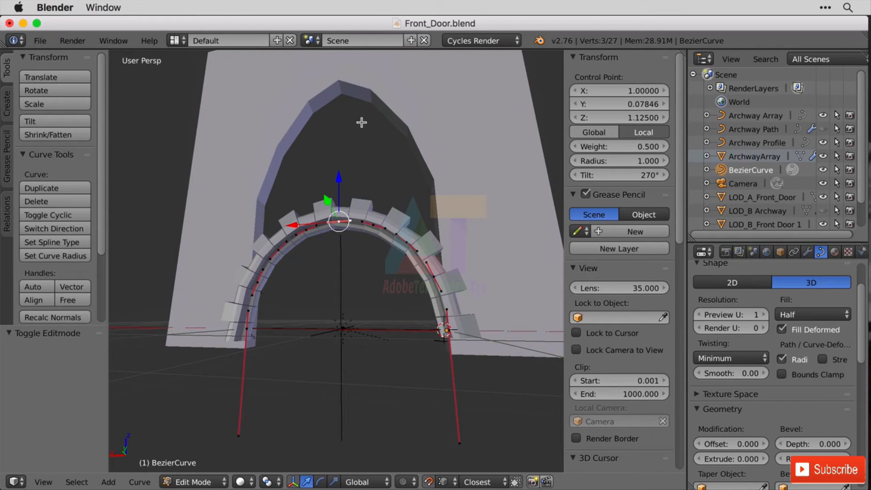
Step: Hide ArchwayArray and snap the curve's top control point to the apex vertex of the doorway at Z 3
{"action": "key", "text": "g"}
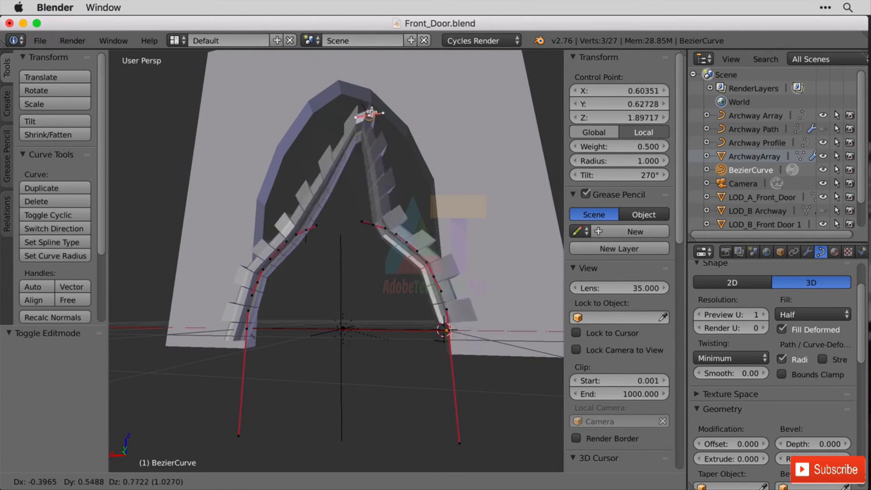
{"action": "key", "text": "Escape"}
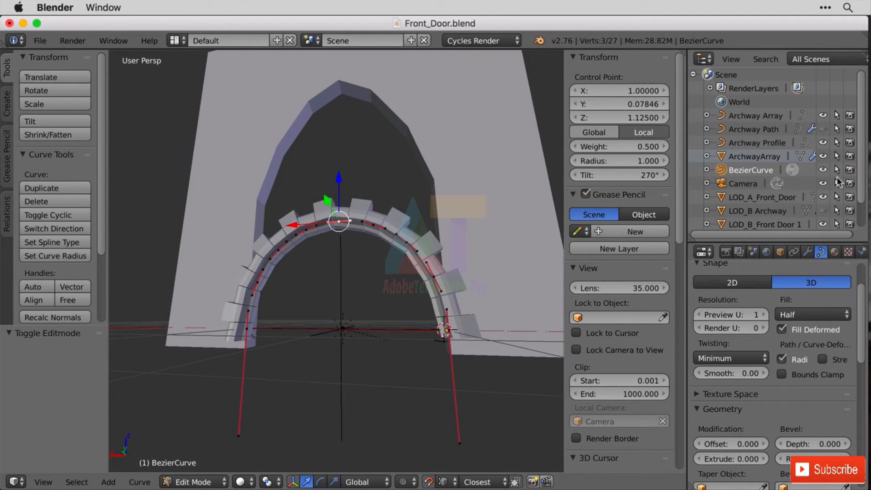
{"action": "left_click", "coordinate": [823, 156]}
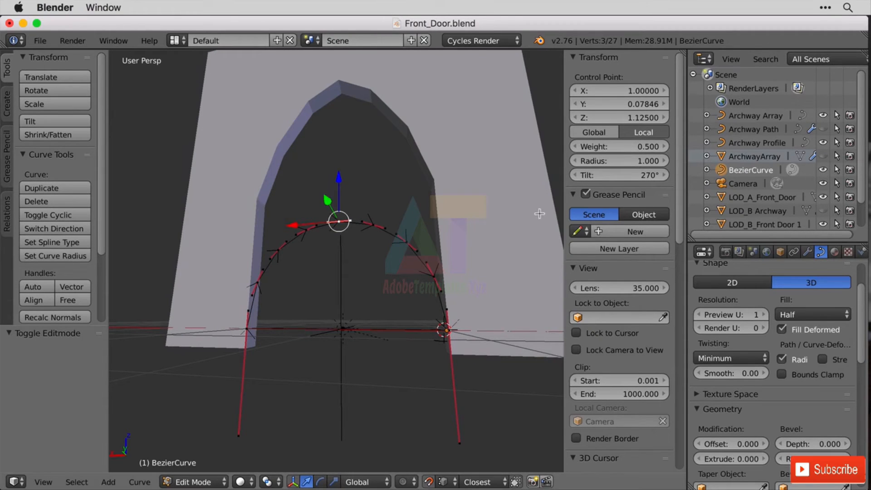
{"action": "key", "text": "g"}
{"action": "left_click", "coordinate": [339, 84]}
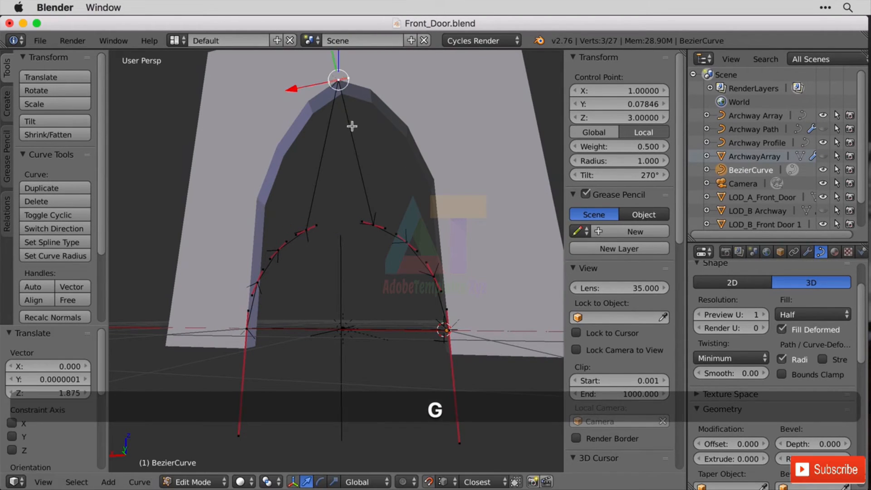
Step: Snap the remaining upper control points on both sides to the doorway arch's vertices, and show ArchwayArray again
{"action": "right_click", "coordinate": [384, 228]}
{"action": "key", "text": "g"}
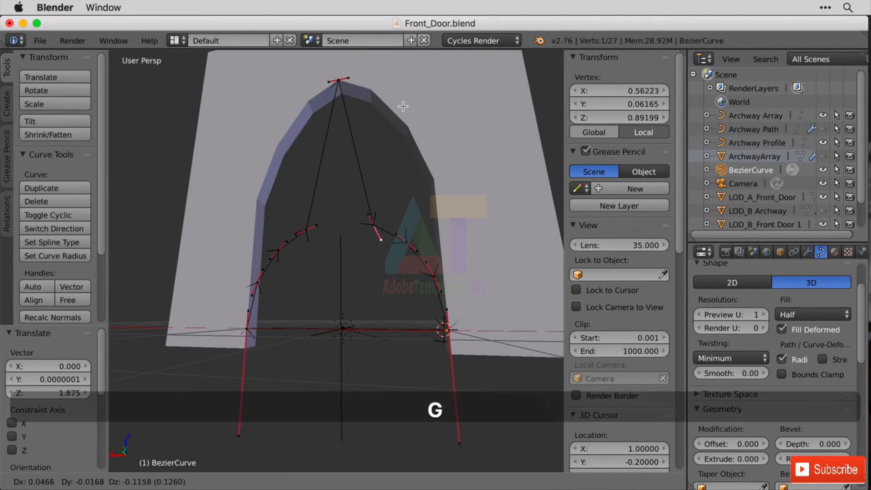
{"action": "key", "text": "Escape"}
{"action": "right_click", "coordinate": [374, 220]}
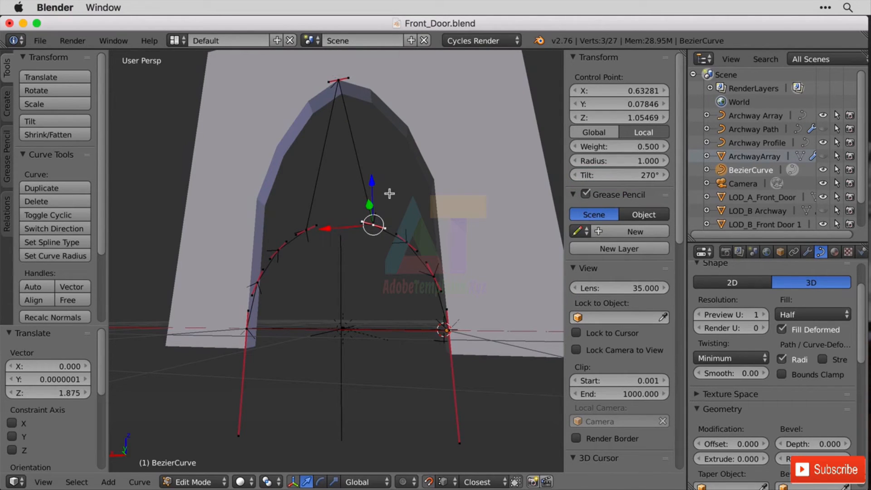
{"action": "key", "text": "g"}
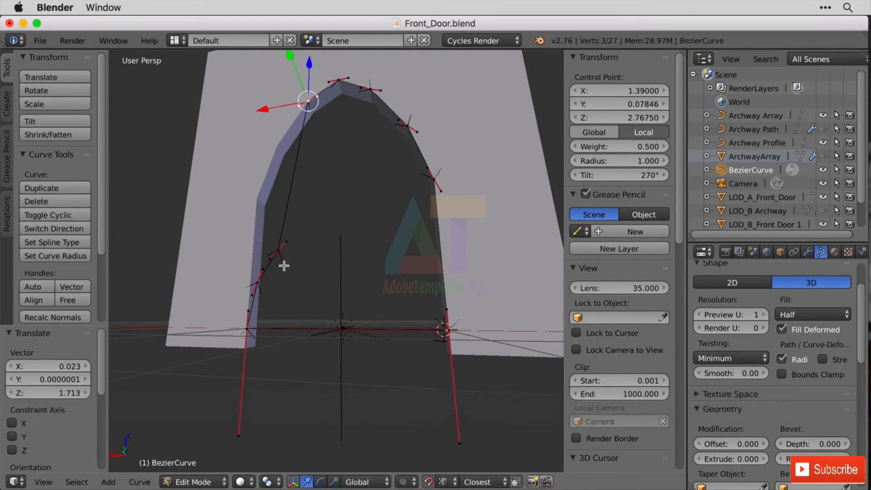
{"action": "left_click", "coordinate": [258, 283]}
{"action": "key", "text": "g"}
{"action": "left_click", "coordinate": [241, 333]}
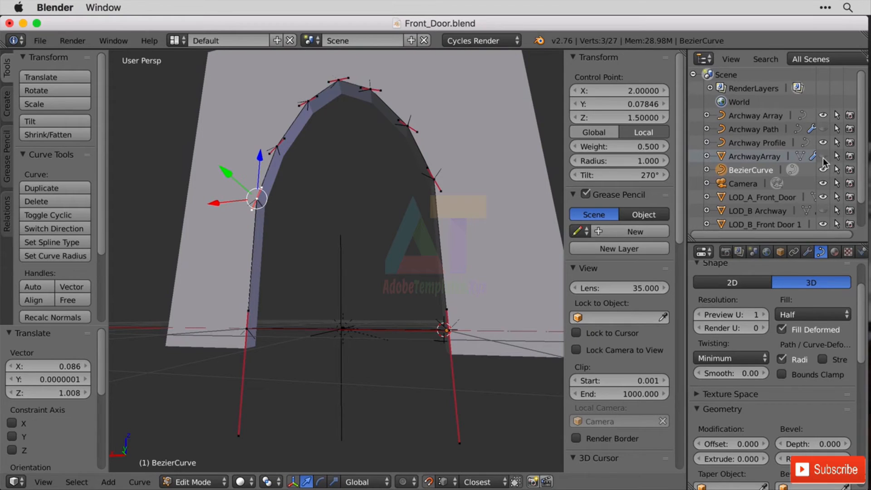
{"action": "left_click", "coordinate": [823, 157]}
{"action": "mouse_move", "coordinate": [411, 338]}
{"action": "middle_mouse_down"}
{"action": "mouse_move", "coordinate": [461, 359]}
{"action": "mouse_move", "coordinate": [460, 342]}
{"action": "mouse_move", "coordinate": [400, 326]}
{"action": "middle_mouse_up"}
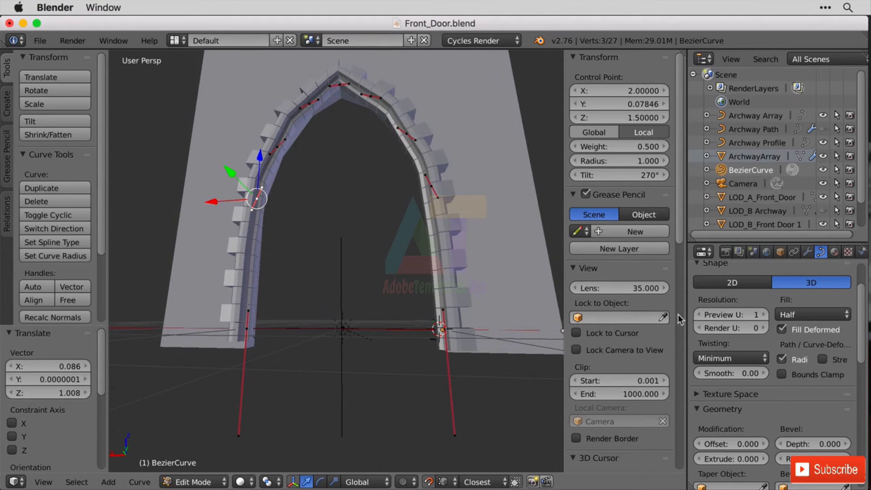
Step: Try higher Preview U resolutions up to 9 on BezierCurve and set it back to 1
{"action": "left_click", "coordinate": [762, 314]}
{"action": "left_click", "coordinate": [762, 314]}
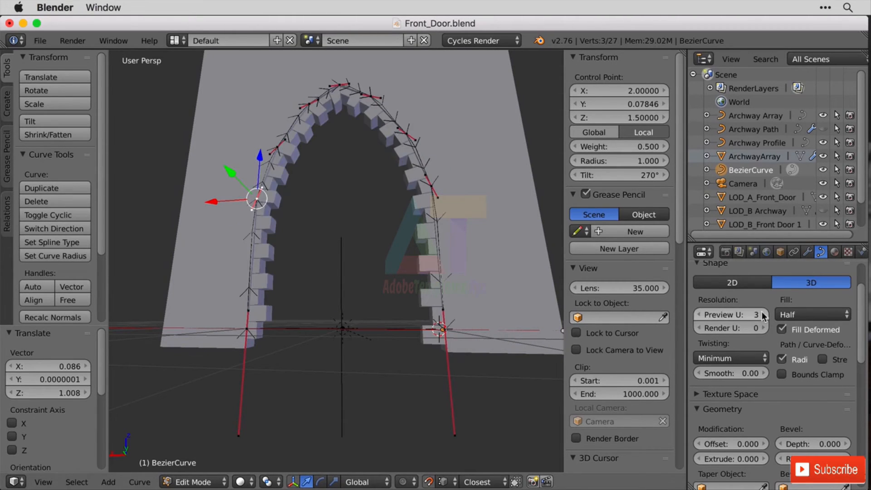
{"action": "left_click", "coordinate": [763, 314]}
{"action": "left_click", "coordinate": [763, 314]}
{"action": "left_click", "coordinate": [763, 314]}
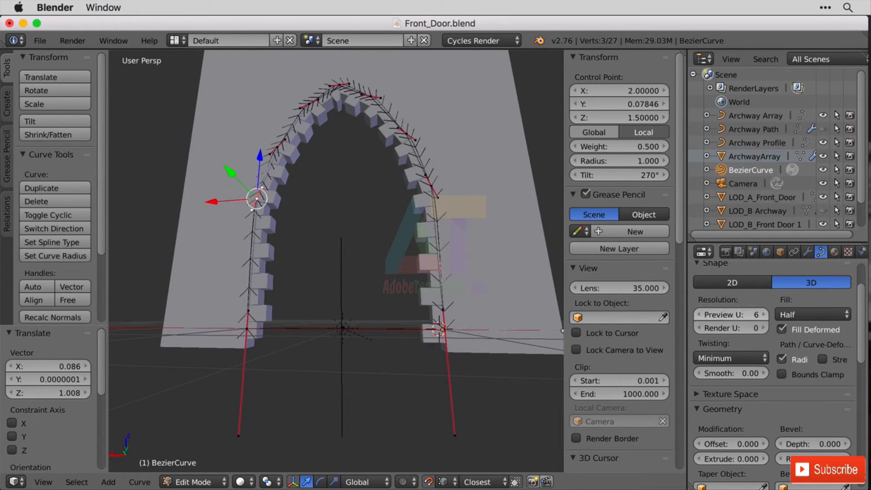
{"action": "left_click", "coordinate": [764, 314]}
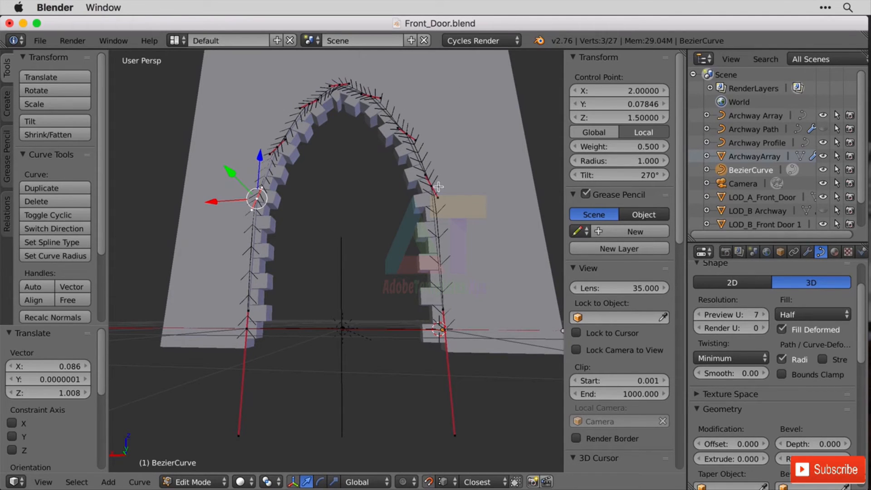
{"action": "left_click", "coordinate": [763, 315]}
{"action": "left_click", "coordinate": [763, 314]}
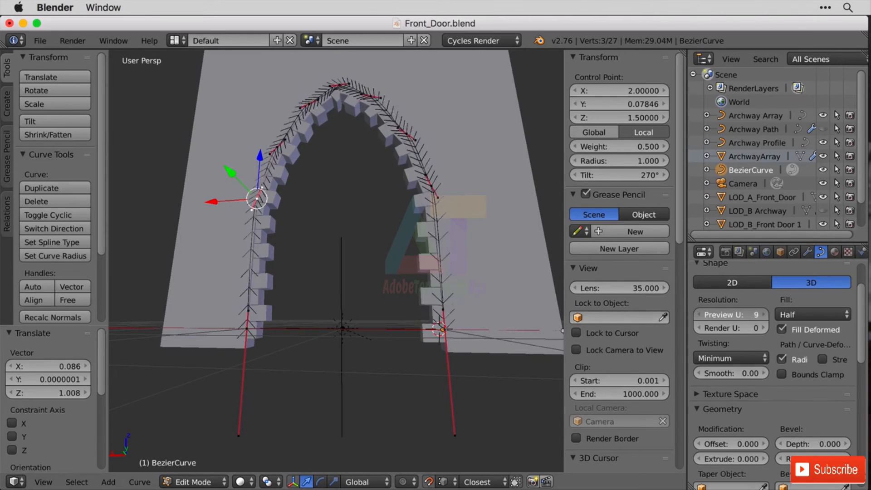
{"action": "left_click_drag", "start_coordinate": [744, 314], "coordinate": [721, 314]}
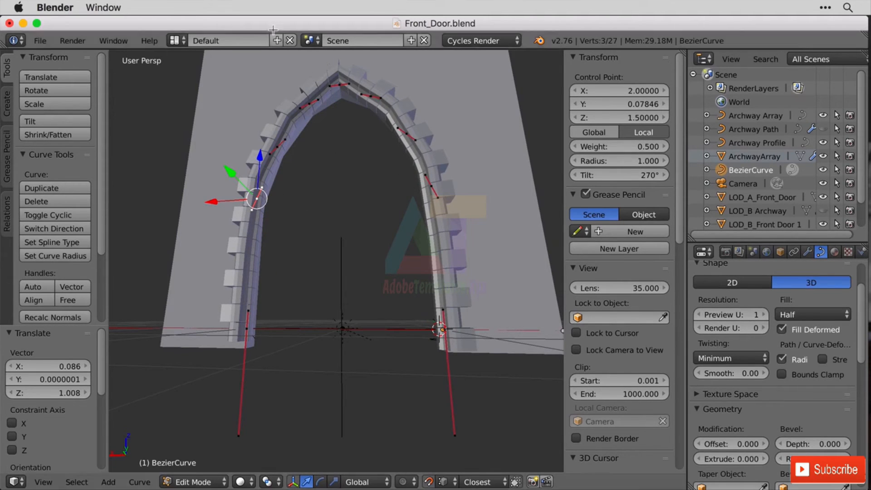
Step: Leave the curve's edit mode, shade ArchwayArray smooth and inspect its blocks up close
{"action": "middle_click_drag", "start_coordinate": [371, 273], "coordinate": [394, 283]}
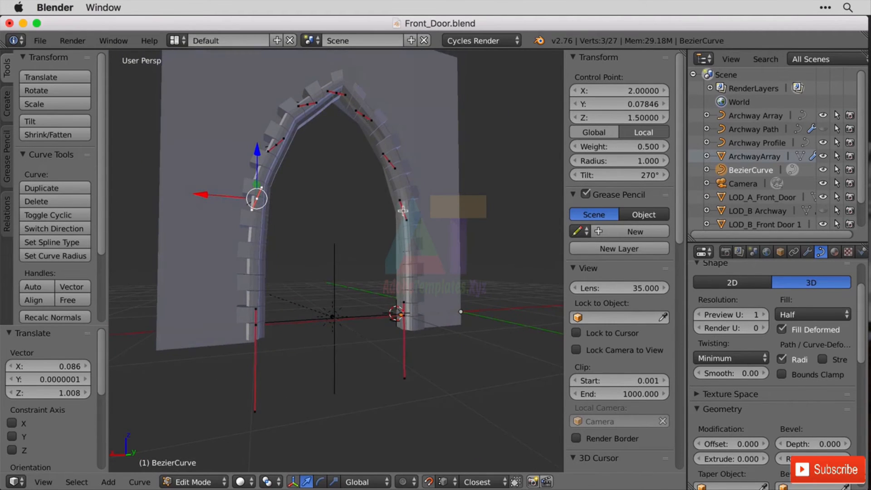
{"action": "key", "text": "Tab"}
{"action": "middle_click_drag", "start_coordinate": [366, 253], "coordinate": [331, 270], "text": "shift"}
{"action": "scroll", "coordinate": [351, 241], "scroll_direction": "up", "scroll_amount": 3}
{"action": "right_click", "coordinate": [236, 363]}
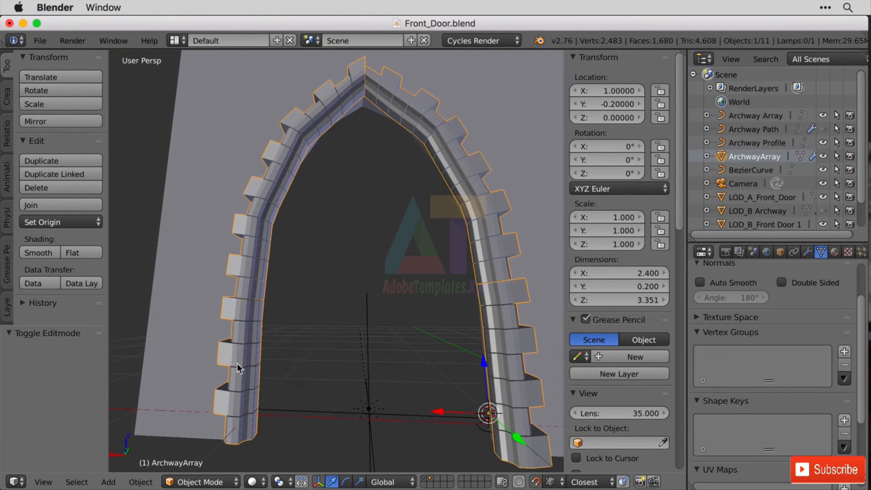
{"action": "left_click", "coordinate": [43, 253]}
{"action": "middle_click_drag", "start_coordinate": [235, 263], "coordinate": [261, 274]}
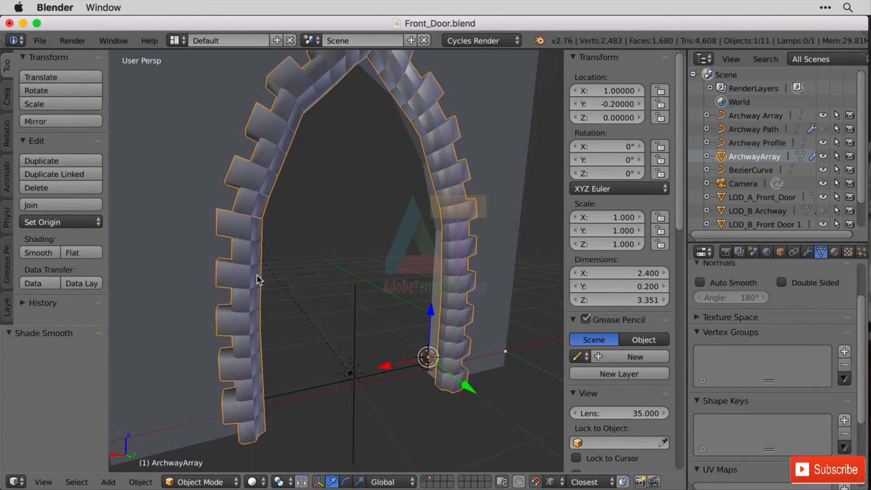
Step: Set the shading of ArchwayArray's blocks to flat
{"action": "left_click", "coordinate": [68, 253]}
{"action": "mouse_move", "coordinate": [310, 338]}
{"action": "middle_mouse_down"}
{"action": "mouse_move", "coordinate": [325, 303]}
{"action": "mouse_move", "coordinate": [319, 340]}
{"action": "middle_mouse_up"}
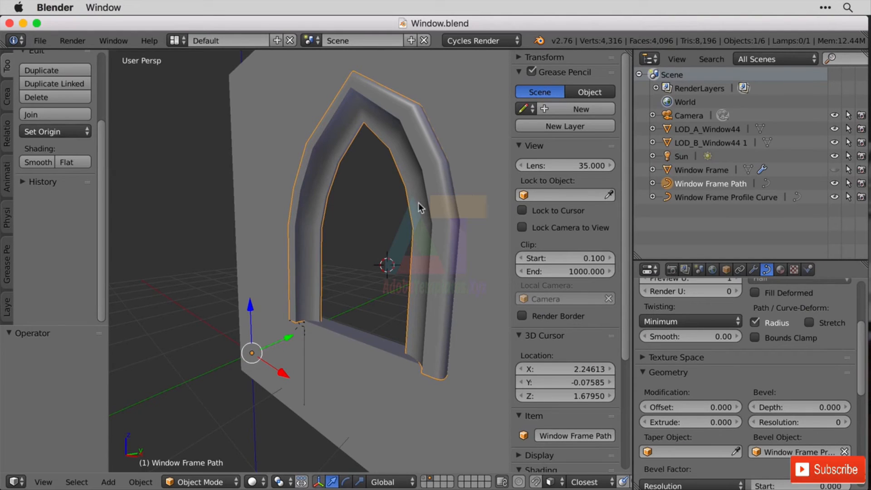
Step: Duplicate Window Frame Profile Curve in place and convert the copy to a mesh
{"action": "left_click", "coordinate": [716, 196]}
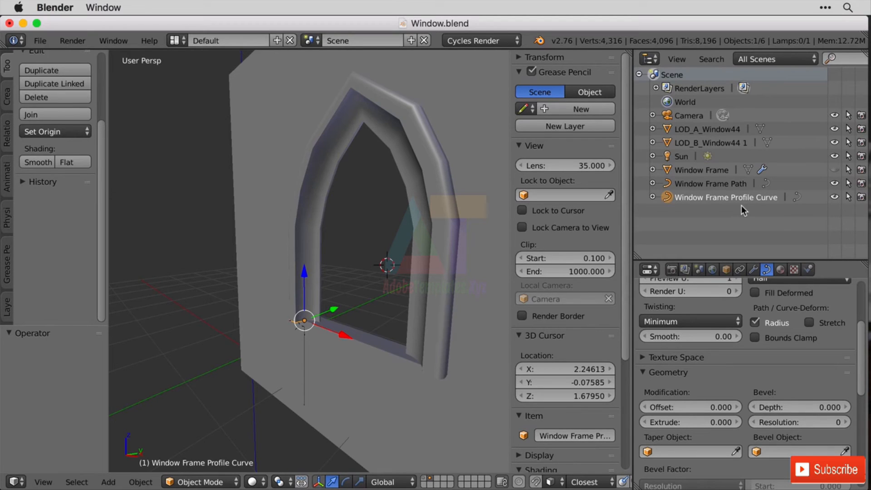
{"action": "key", "text": "shift+d"}
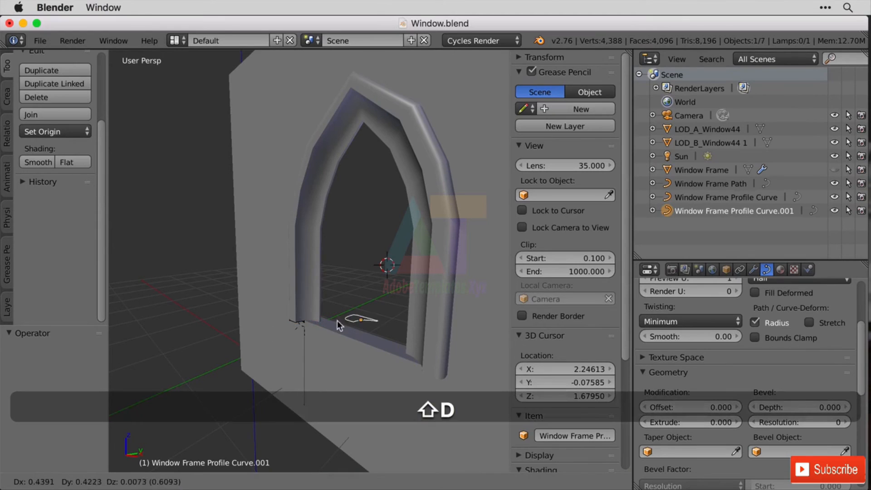
{"action": "key", "text": "Escape"}
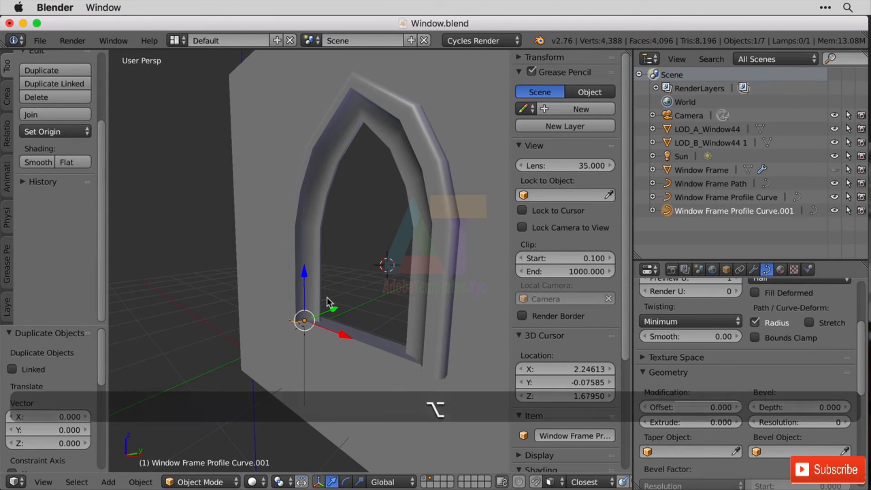
{"action": "key", "text": "alt+c"}
{"action": "left_click", "coordinate": [317, 299]}
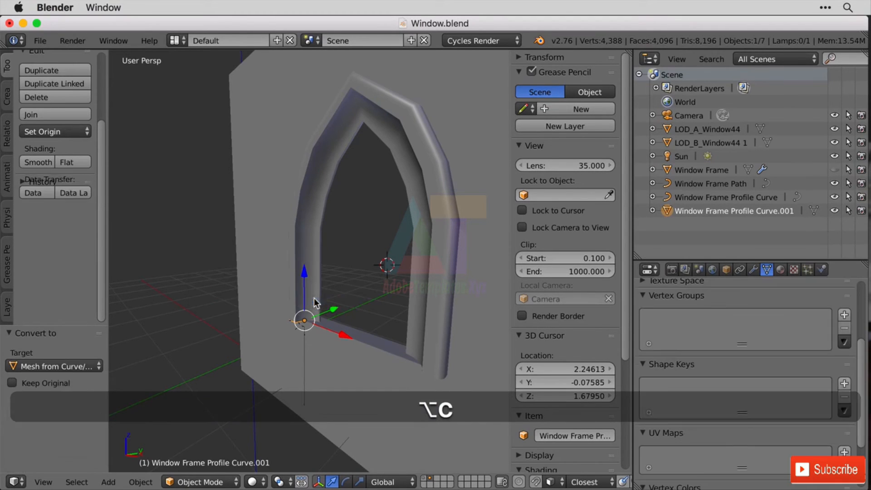
{"action": "left_click", "coordinate": [721, 199]}
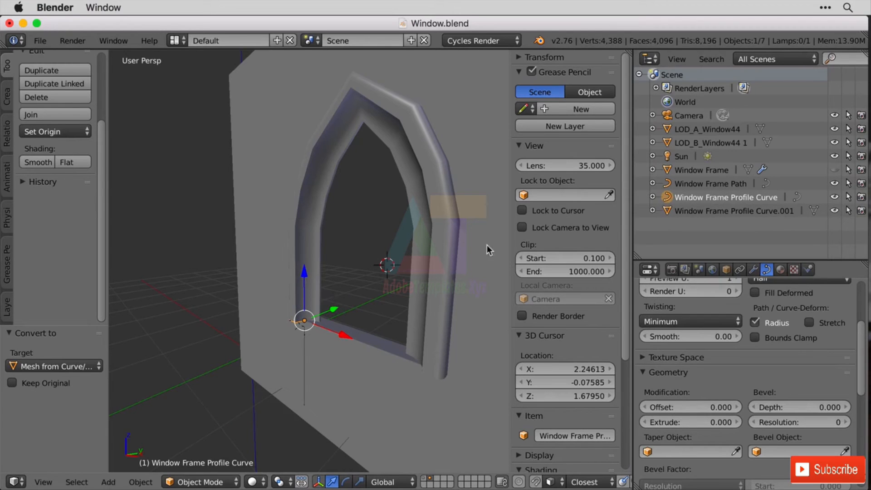
{"action": "key", "text": "shift+d"}
{"action": "key", "text": "Escape"}
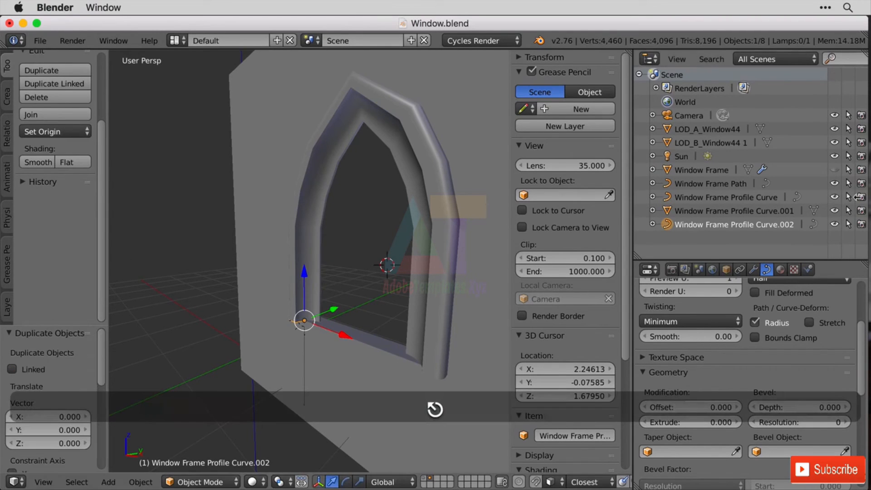
{"action": "left_click", "coordinate": [719, 214]}
{"action": "left_click", "coordinate": [709, 225]}
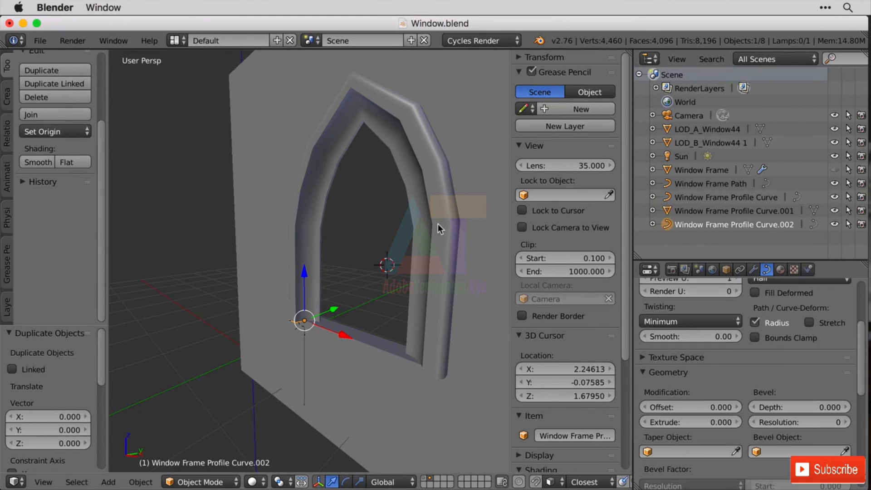
{"action": "key", "text": "x"}
{"action": "key", "text": "Return"}
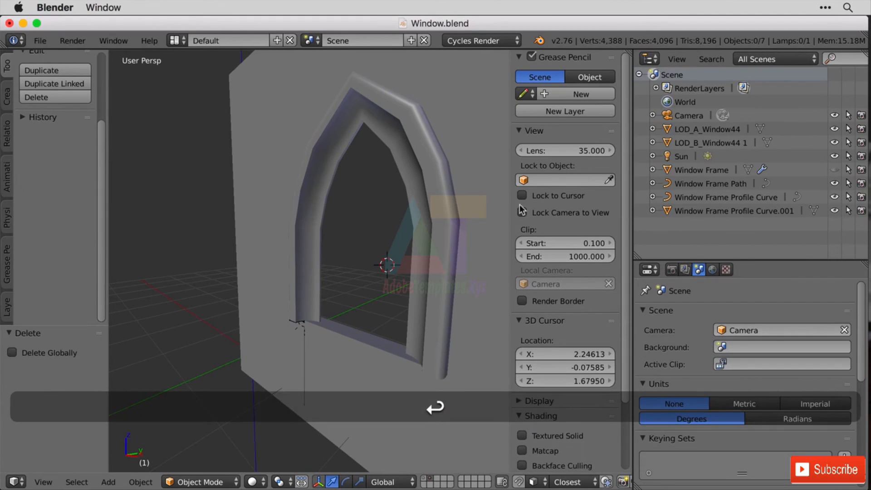
{"action": "left_click", "coordinate": [713, 212]}
{"action": "left_click", "coordinate": [714, 197]}
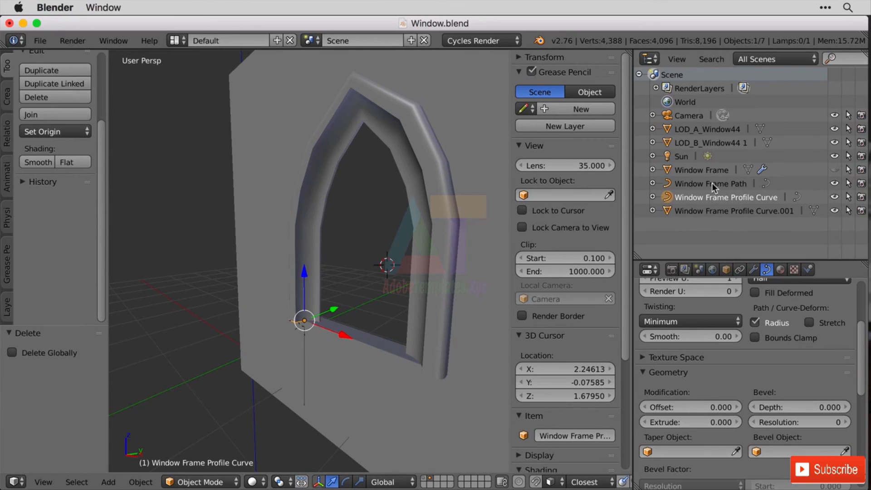
Step: Duplicate Window Frame Path in place and rename the copy Array
{"action": "left_click", "coordinate": [711, 183]}
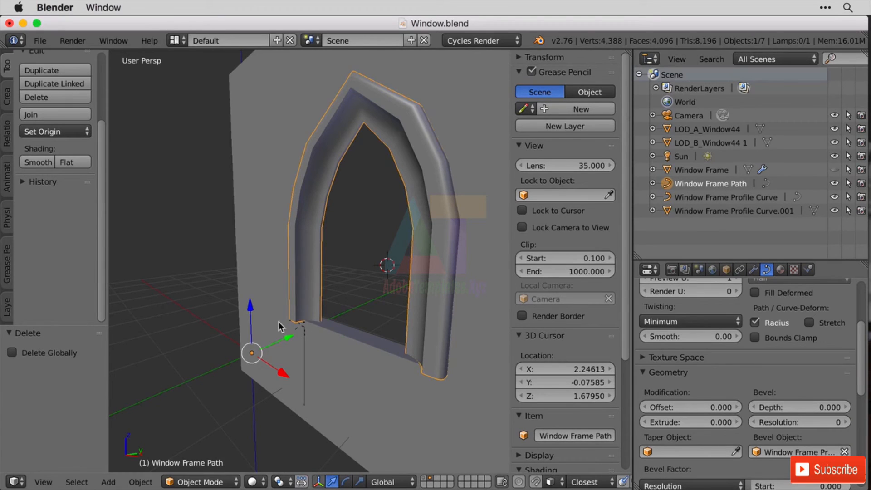
{"action": "key", "text": "shift+d"}
{"action": "key", "text": "Escape"}
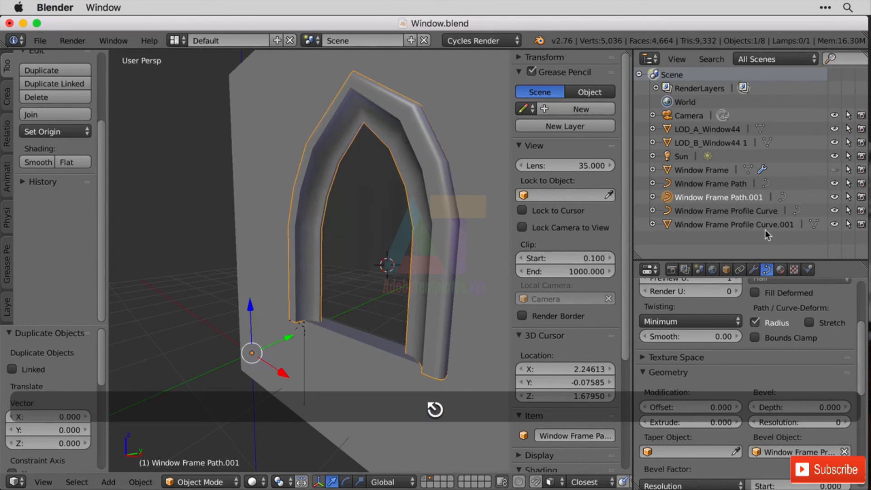
{"action": "double_click", "coordinate": [710, 198]}
{"action": "type", "text": "A"}
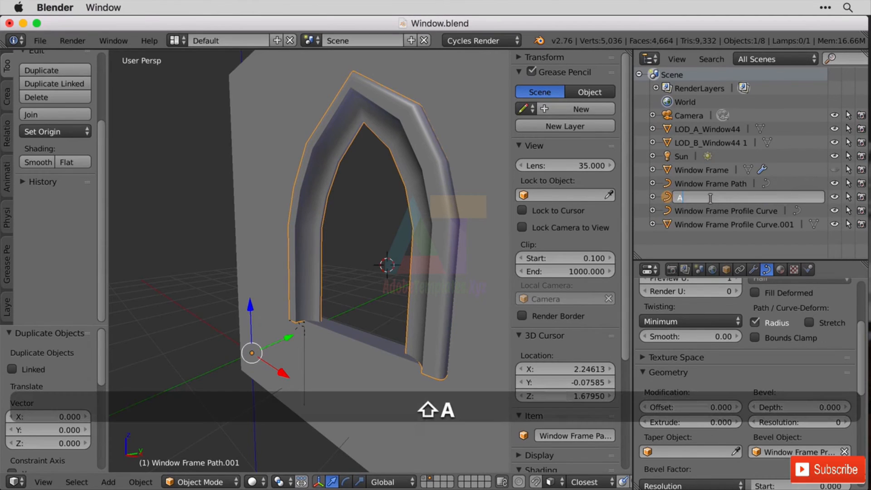
{"action": "type", "text": "rrary"}
{"action": "key", "text": "BackSpace"}
{"action": "key", "text": "BackSpace"}
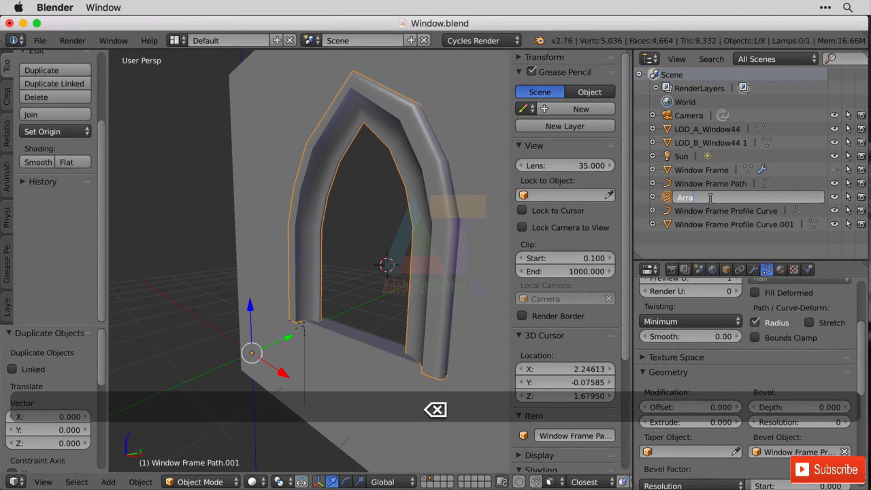
{"action": "type", "text": "y"}
{"action": "key", "text": "Return"}
Step: Rename the mesh copy of the window frame profile as ArryProfile
{"action": "double_click", "coordinate": [722, 224]}
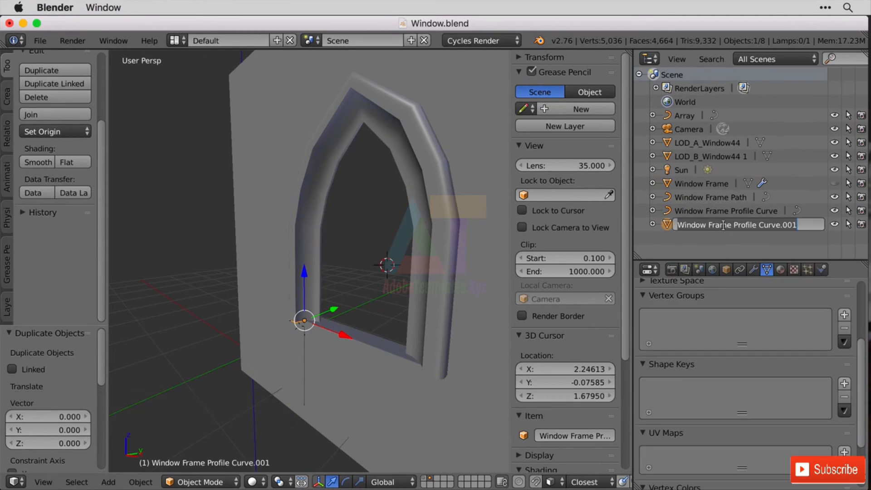
{"action": "type", "text": "Arr"}
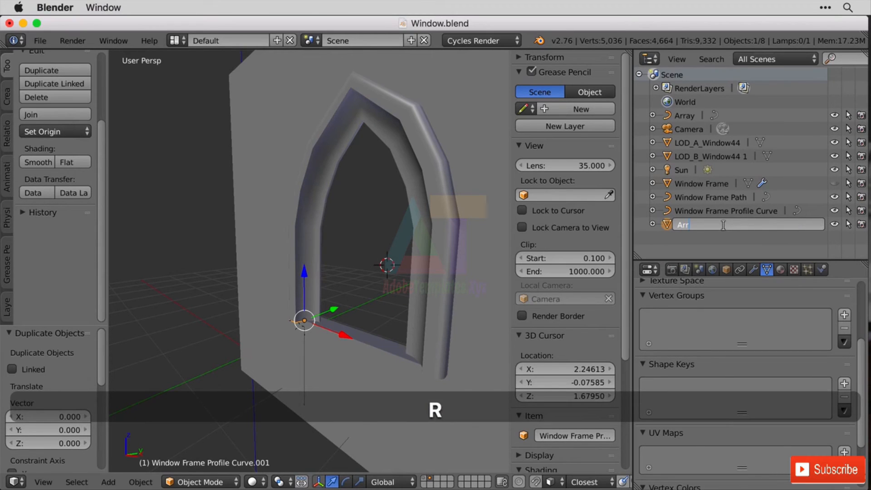
{"action": "type", "text": "yProfile"}
{"action": "key", "text": "Return"}
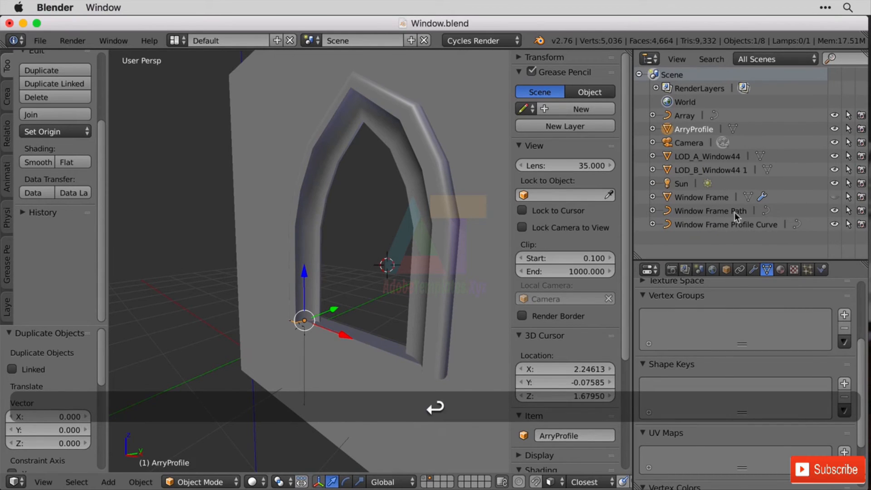
Step: Clear the bevel object of the Array curve and hide Window Frame Path and Window Frame Profile Curve
{"action": "left_click", "coordinate": [684, 116]}
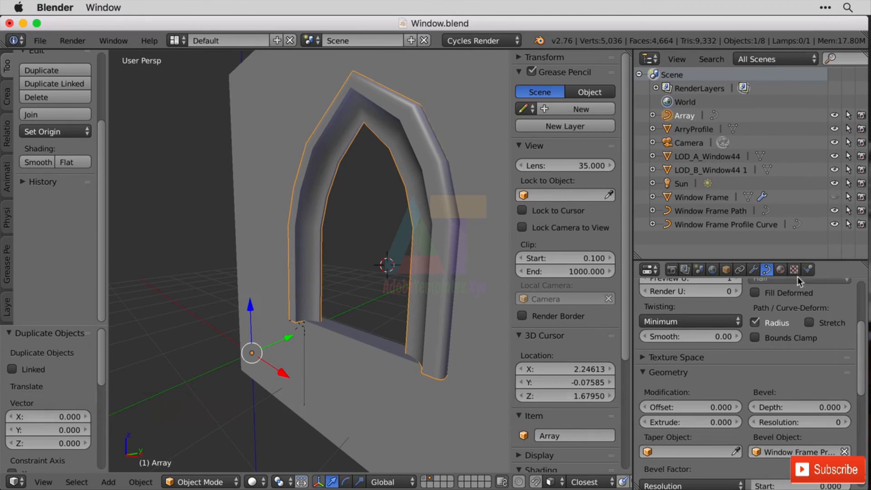
{"action": "left_click", "coordinate": [844, 451]}
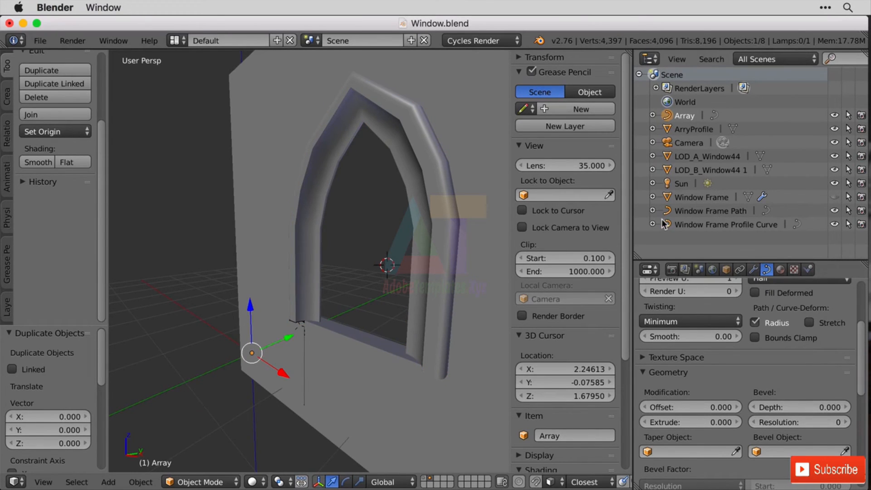
{"action": "left_click", "coordinate": [834, 211]}
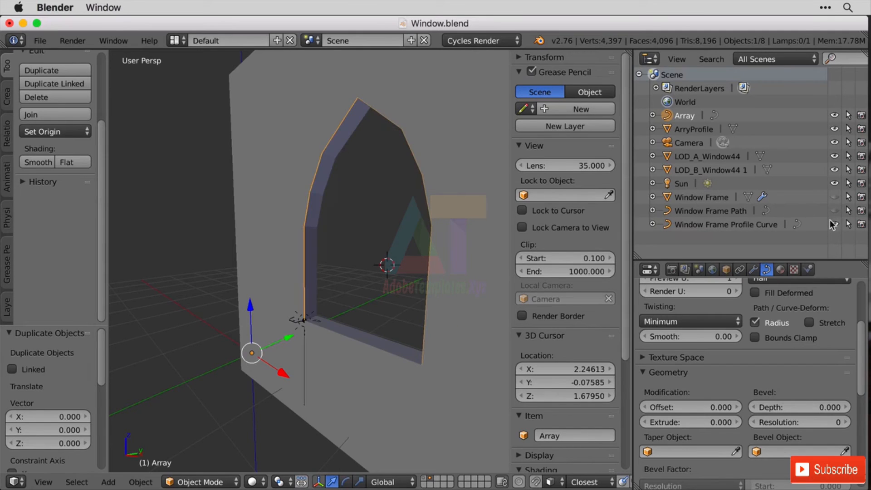
{"action": "middle_click_drag", "start_coordinate": [313, 272], "coordinate": [358, 278]}
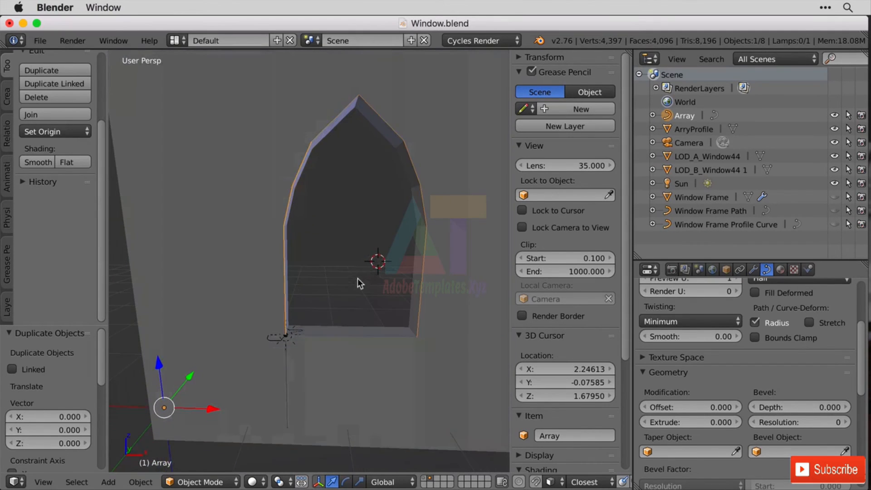
Step: Fill ArryProfile's outline with a face and extrude it upward about 0.07 into a thin block
{"action": "left_click", "coordinate": [281, 341]}
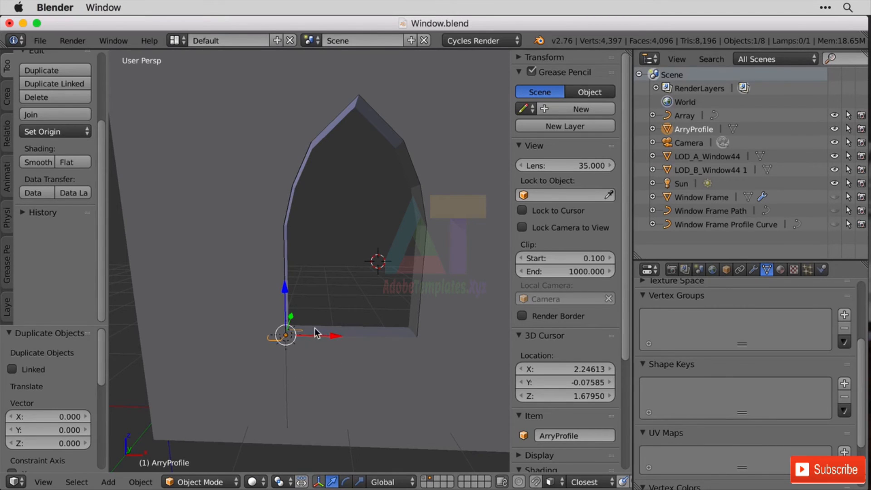
{"action": "key", "text": "Tab"}
{"action": "key", "text": "a"}
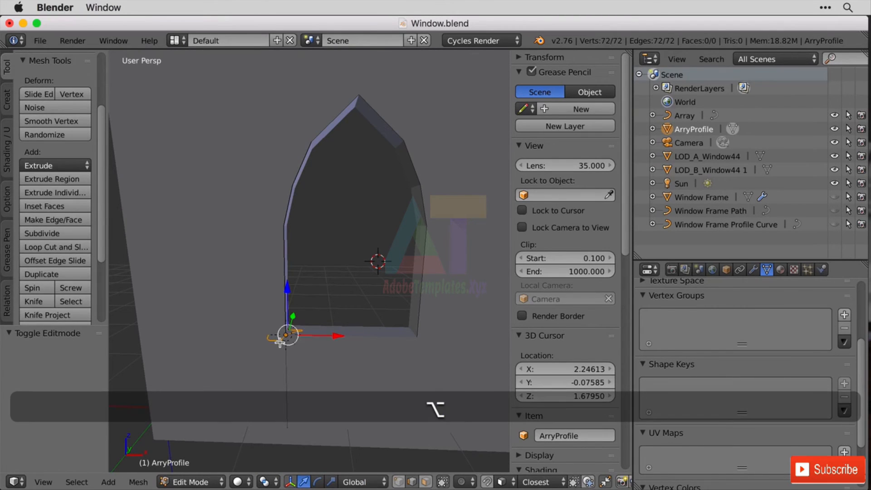
{"action": "key", "text": "f"}
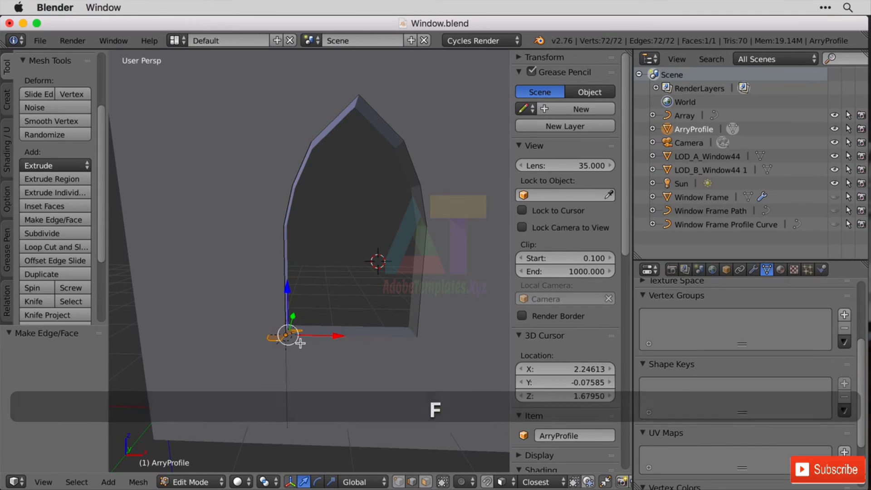
{"action": "key", "text": "e"}
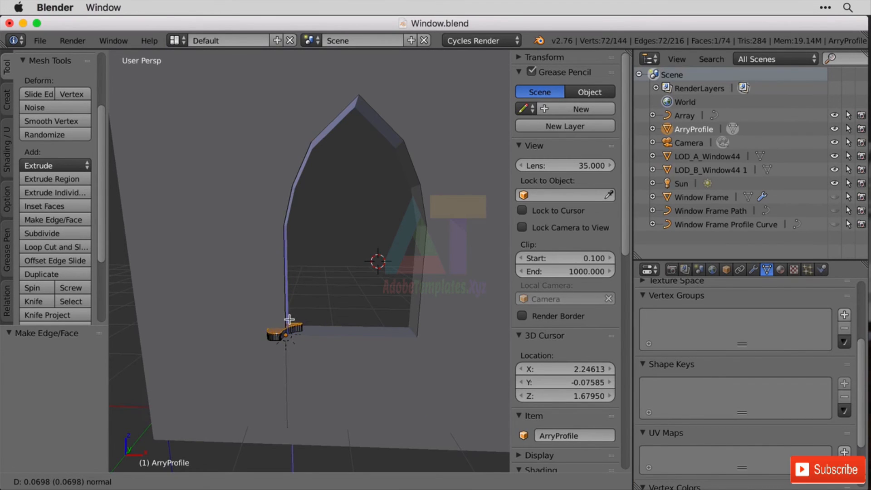
{"action": "left_click", "coordinate": [289, 319]}
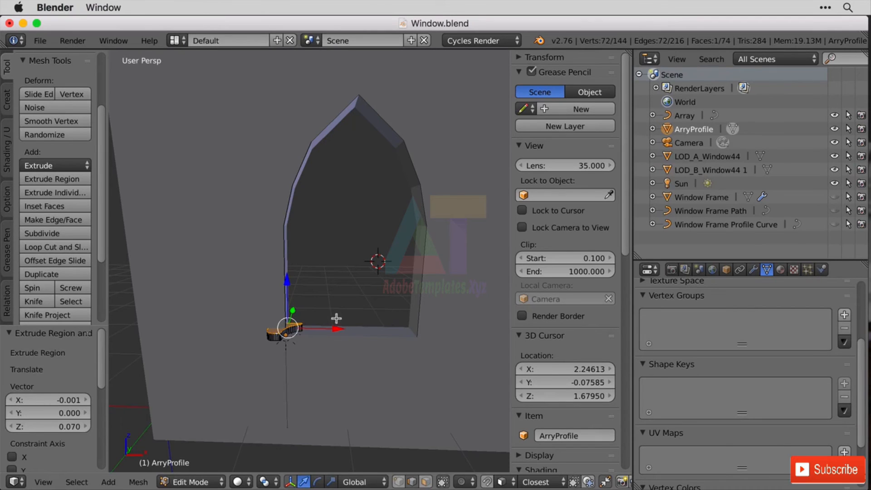
{"action": "key", "text": "Tab"}
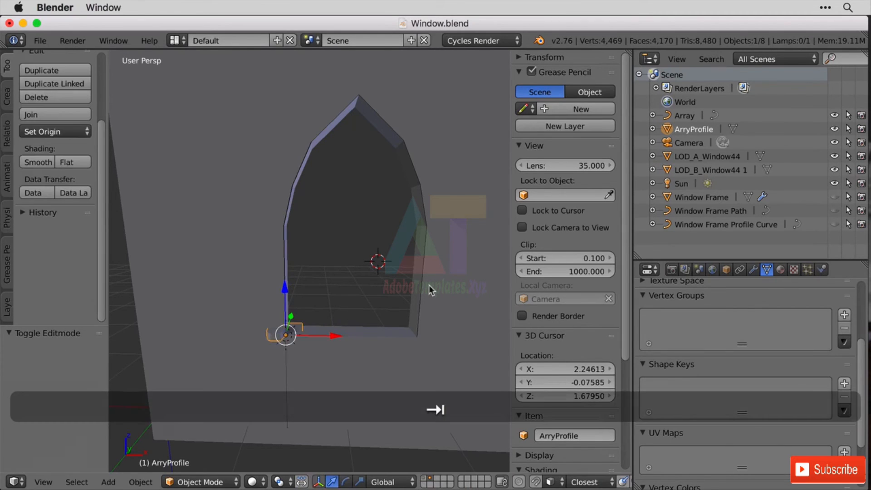
Step: Add an Array modifier to ArryProfile with its fit type set to Fit Curve
{"action": "left_click", "coordinate": [753, 269]}
{"action": "left_click", "coordinate": [722, 316]}
{"action": "left_click", "coordinate": [527, 74]}
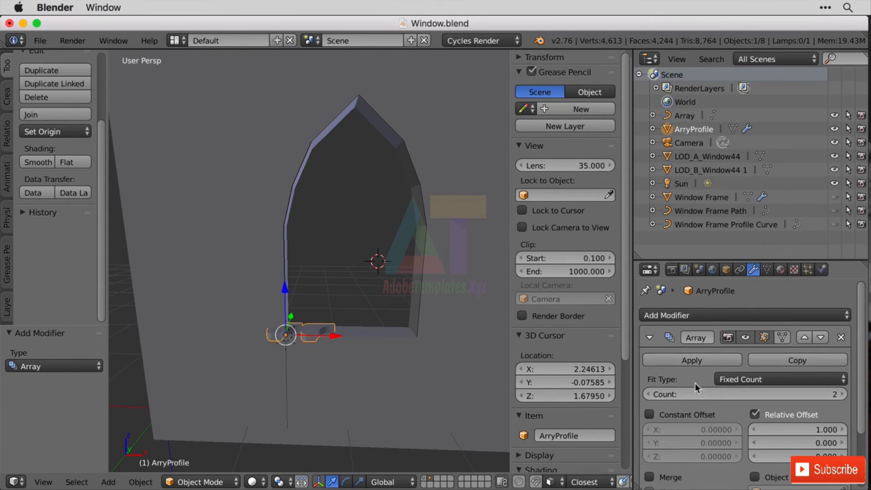
{"action": "left_click", "coordinate": [758, 389]}
{"action": "left_click", "coordinate": [763, 333]}
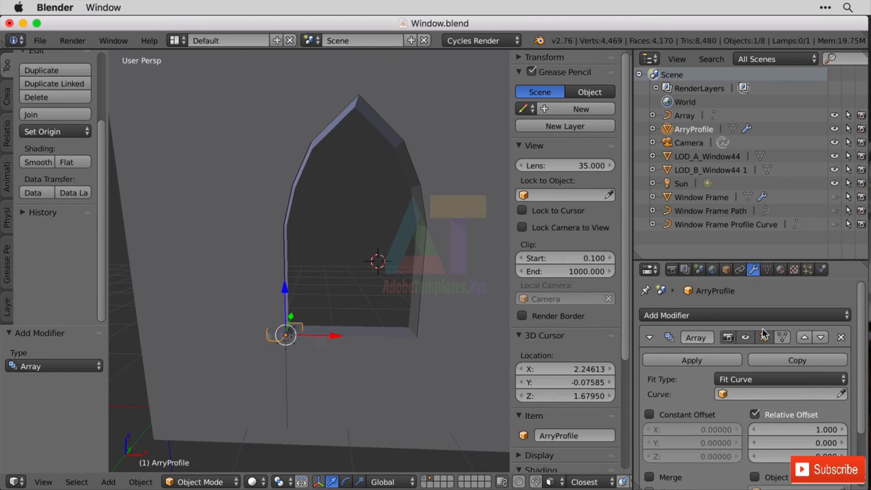
Step: Set the Array modifier's relative offset to 0 in X and 1 in Z
{"action": "left_click", "coordinate": [824, 431]}
{"action": "type", "text": "0"}
{"action": "key", "text": "Return"}
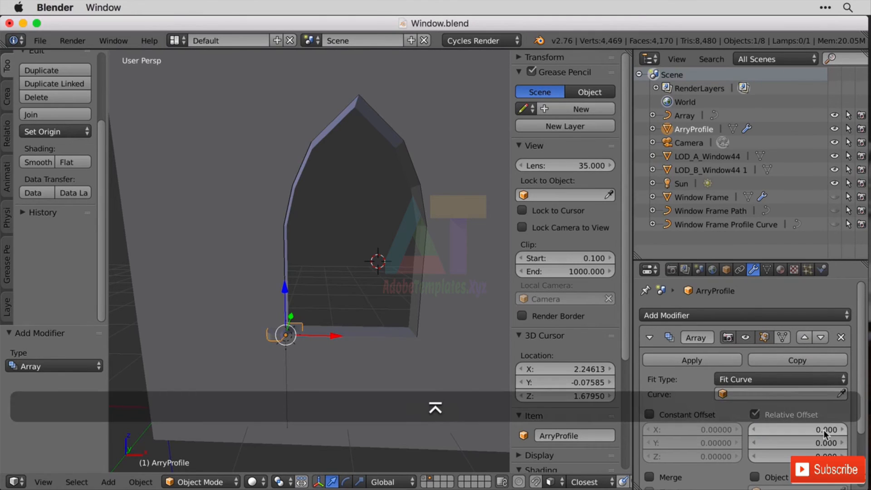
{"action": "left_click", "coordinate": [816, 455]}
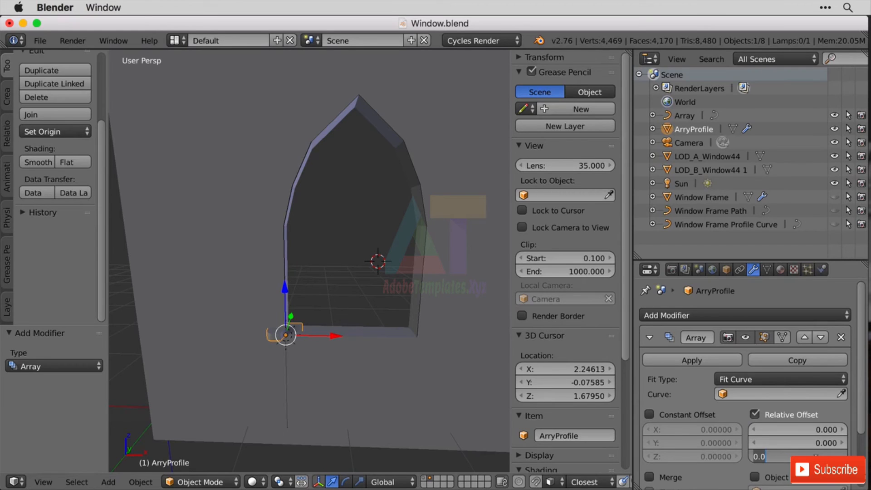
{"action": "type", "text": "z"}
{"action": "key", "text": "BackSpace"}
{"action": "type", "text": "1"}
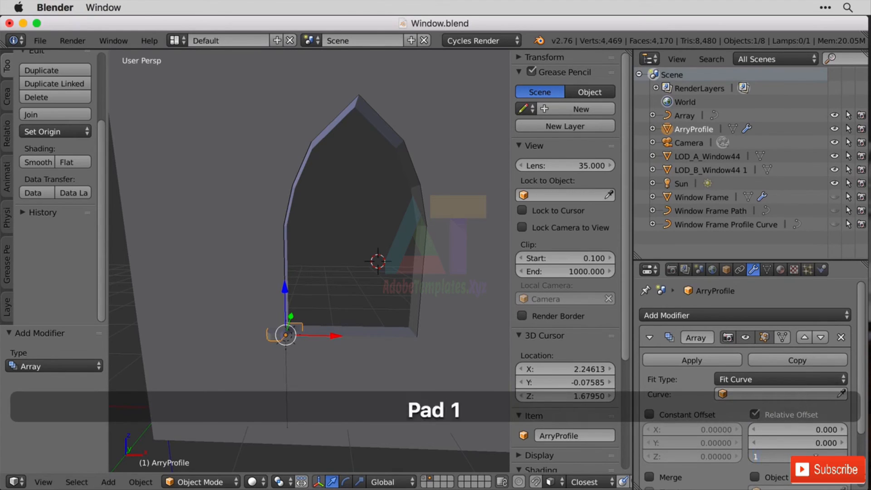
{"action": "key", "text": "Return"}
Step: Bevel the top face edges of ArryProfile by about 0.033 with 5 segments
{"action": "scroll", "coordinate": [336, 348], "scroll_direction": "up", "scroll_amount": 4}
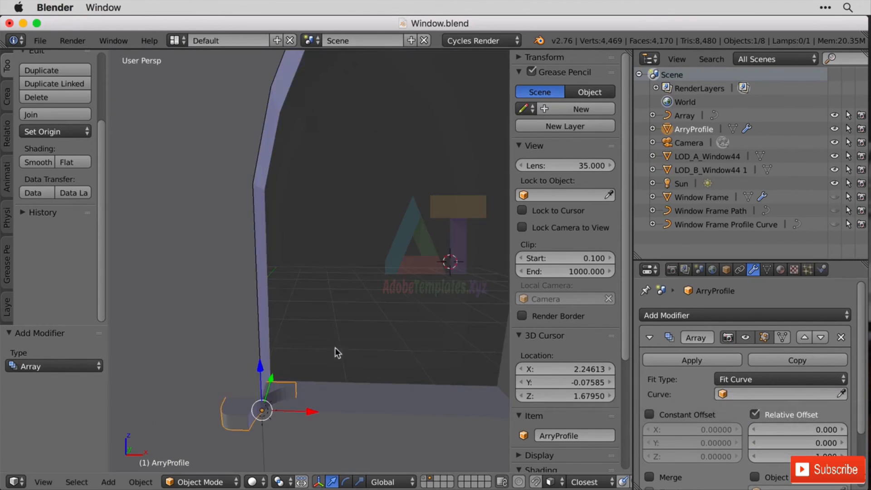
{"action": "key", "text": "Tab"}
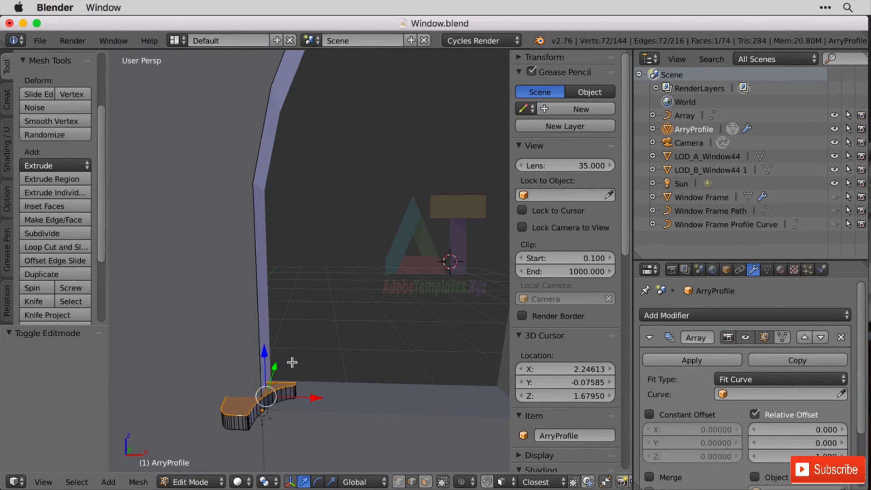
{"action": "key", "text": "b"}
{"action": "key", "text": "Escape"}
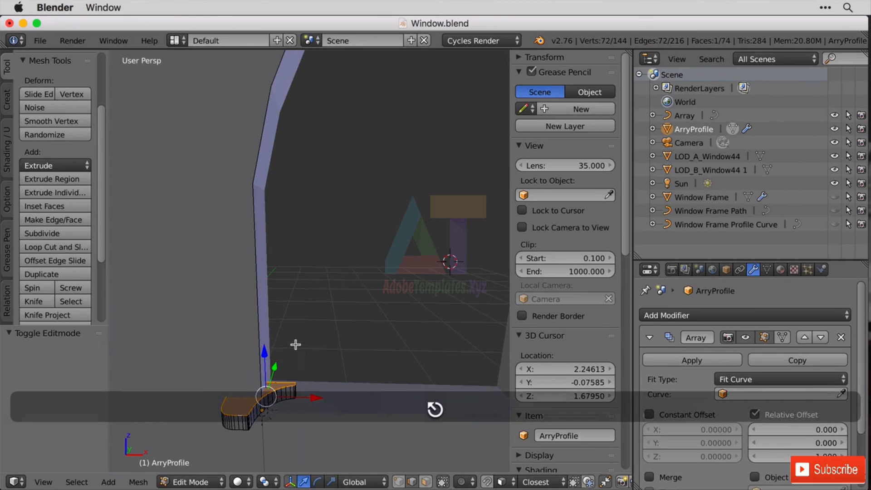
{"action": "key", "text": "ctrl+b"}
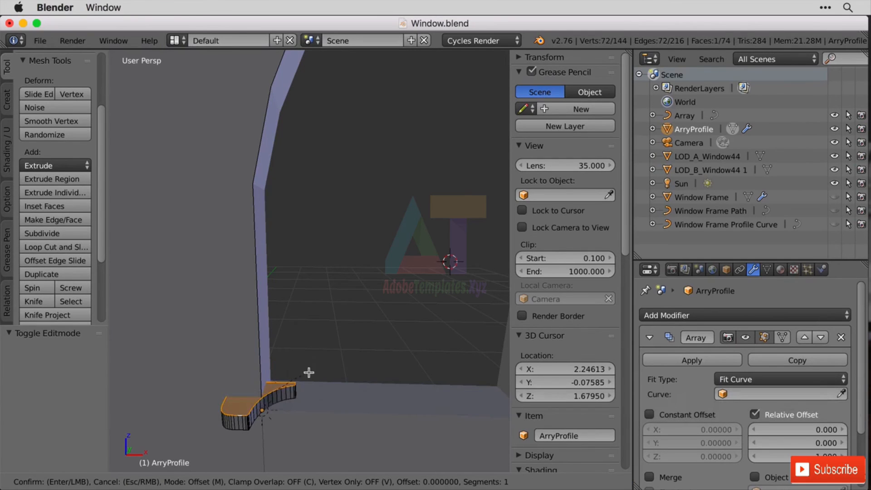
{"action": "scroll", "coordinate": [330, 389], "scroll_direction": "up", "scroll_amount": 4}
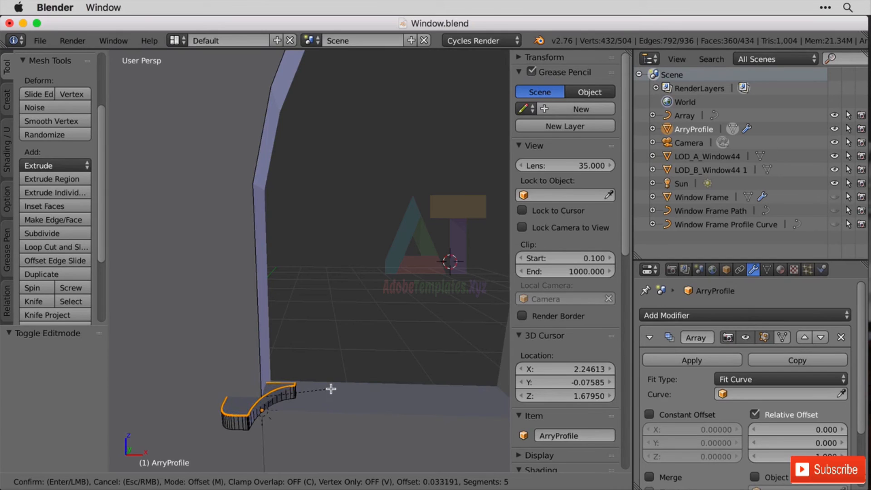
{"action": "left_click", "coordinate": [331, 389]}
Step: Bevel the bottom edge loop of ArryProfile by about 0.019 with 2 segments
{"action": "key", "text": "KP_Decimal"}
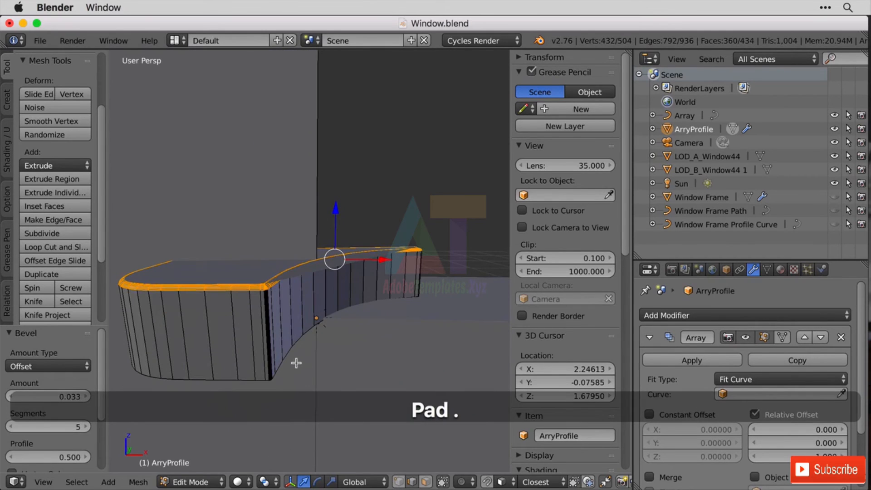
{"action": "right_click", "coordinate": [268, 380], "text": "alt"}
{"action": "right_click", "coordinate": [263, 379], "text": "alt"}
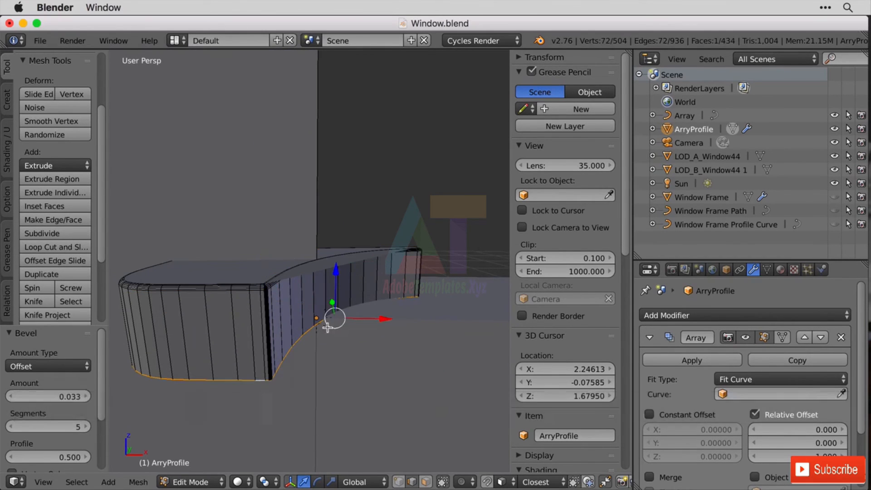
{"action": "key", "text": "ctrl+b"}
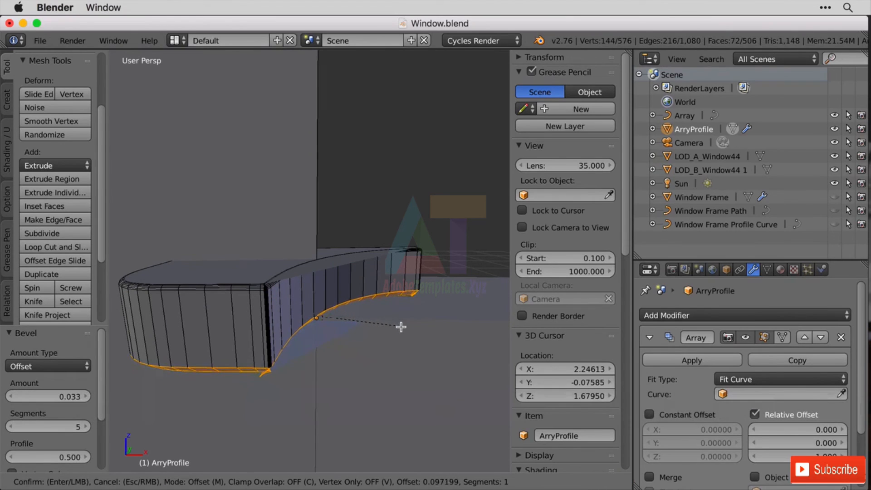
{"action": "scroll", "coordinate": [395, 325], "scroll_direction": "up", "scroll_amount": 1}
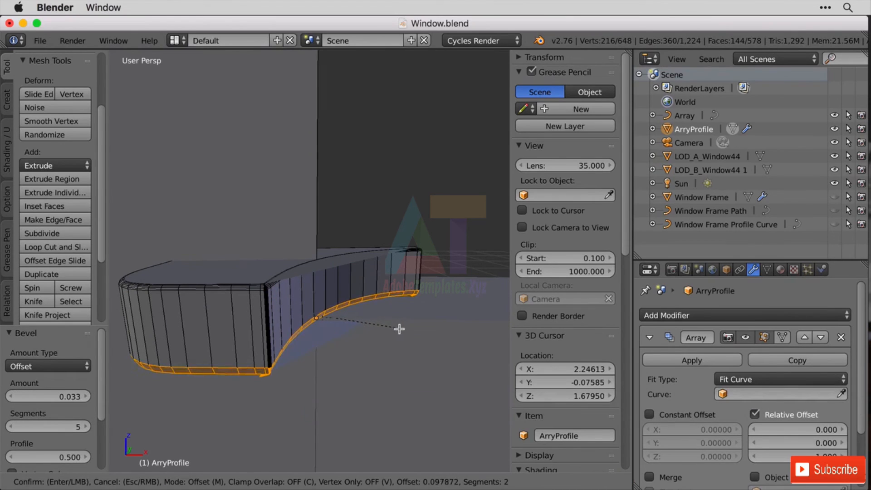
{"action": "left_click", "coordinate": [366, 327]}
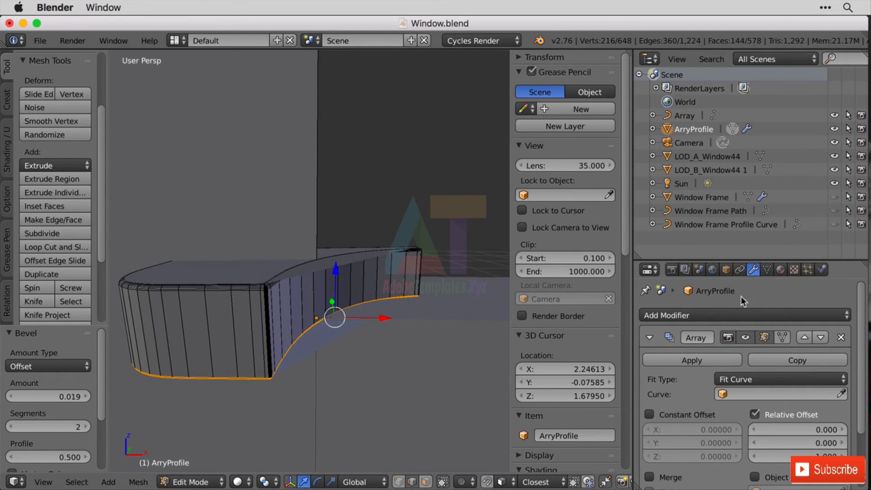
Step: Add a Curve modifier to ArryProfile below the Array modifier, with Array as its curve object
{"action": "left_click", "coordinate": [649, 337]}
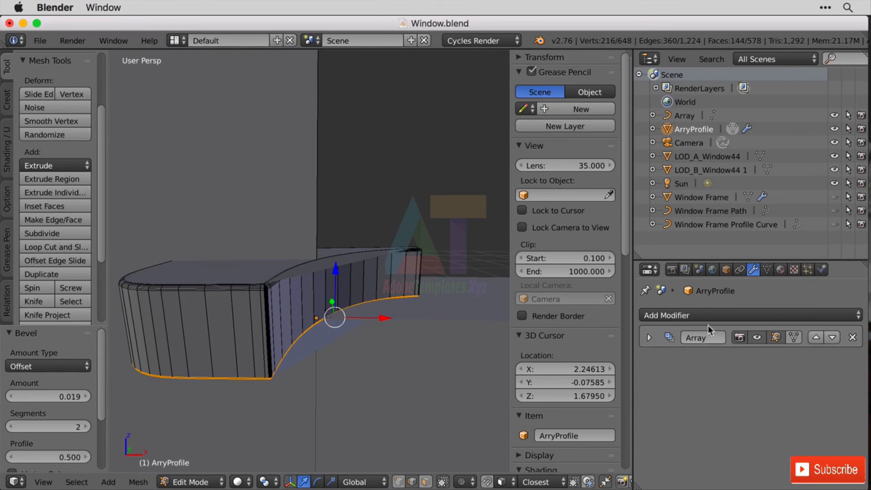
{"action": "left_click", "coordinate": [710, 316]}
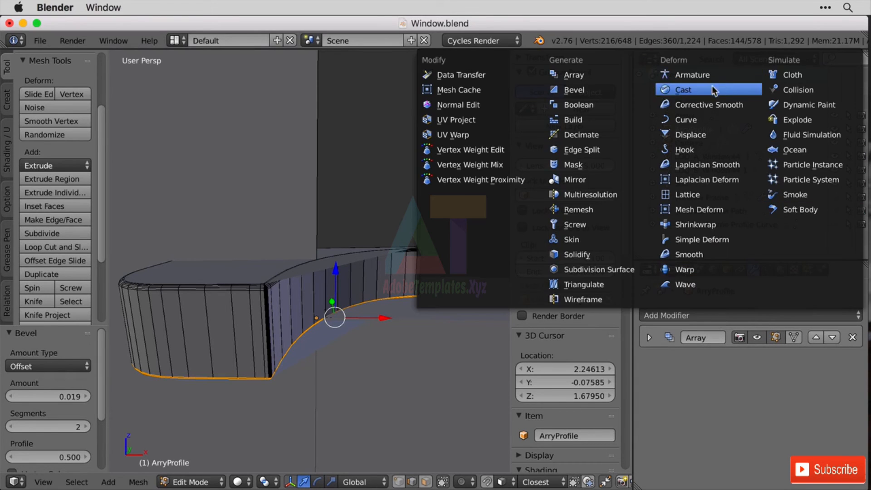
{"action": "left_click", "coordinate": [719, 125]}
{"action": "left_click", "coordinate": [693, 419]}
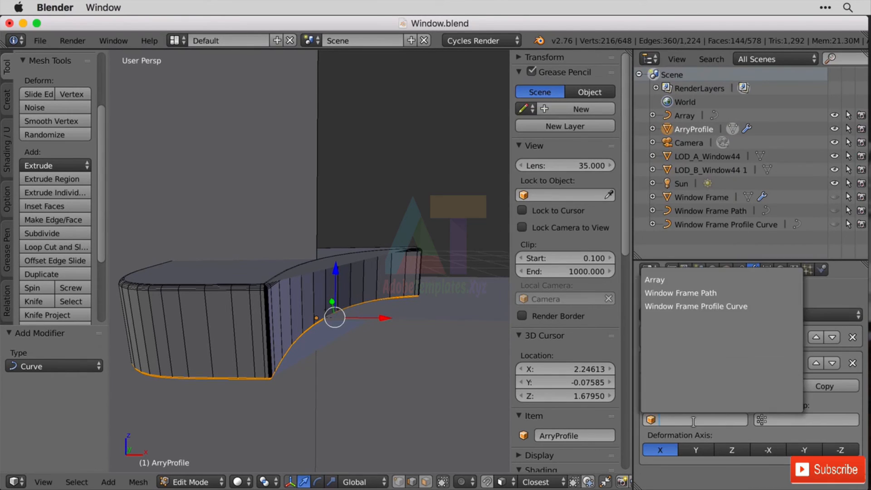
{"action": "left_click", "coordinate": [706, 279]}
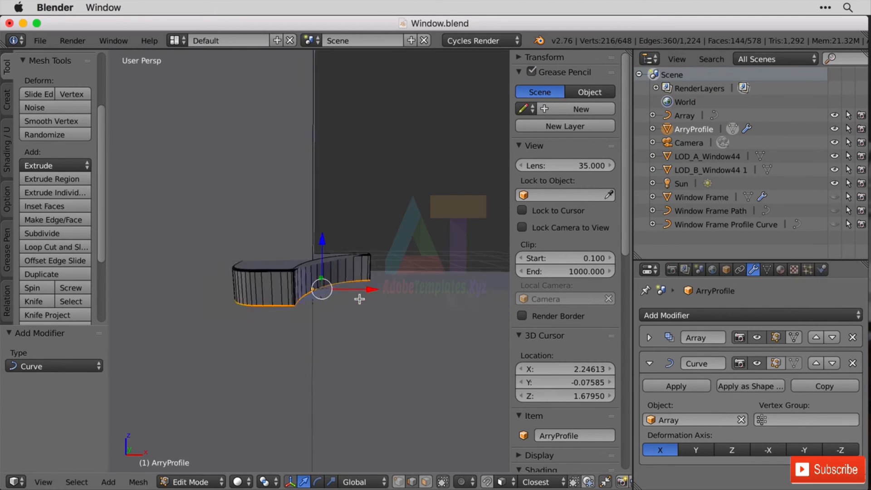
Step: Leave mesh editing, show ArryProfile's transform values and apply its scale
{"action": "scroll", "coordinate": [363, 297], "scroll_direction": "down", "scroll_amount": 4}
{"action": "middle_click_drag", "start_coordinate": [435, 238], "coordinate": [414, 315], "text": "shift"}
{"action": "key", "text": "Tab"}
{"action": "key", "text": "Tab"}
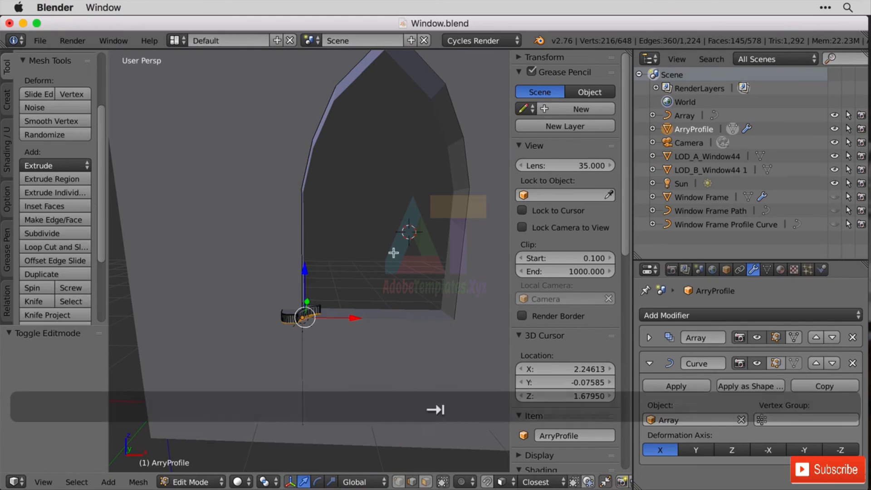
{"action": "key", "text": "Tab"}
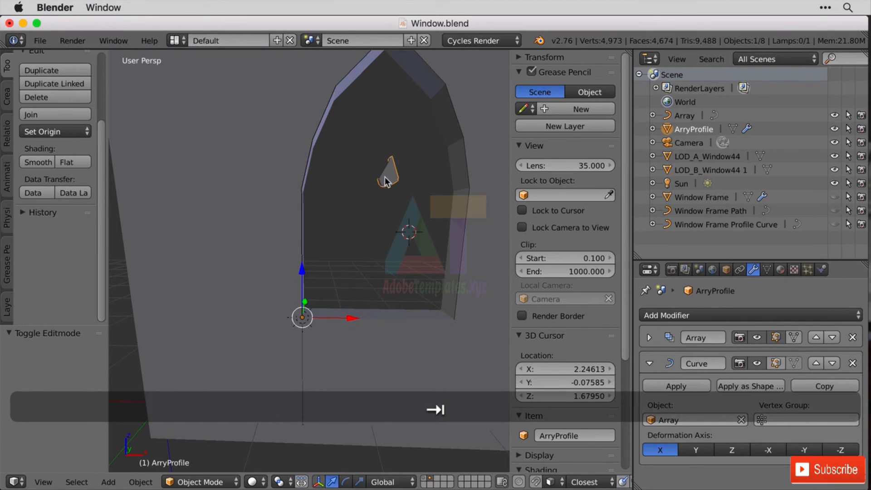
{"action": "scroll", "coordinate": [589, 240], "scroll_direction": "down", "scroll_amount": 4}
{"action": "scroll", "coordinate": [581, 217], "scroll_direction": "up", "scroll_amount": 4}
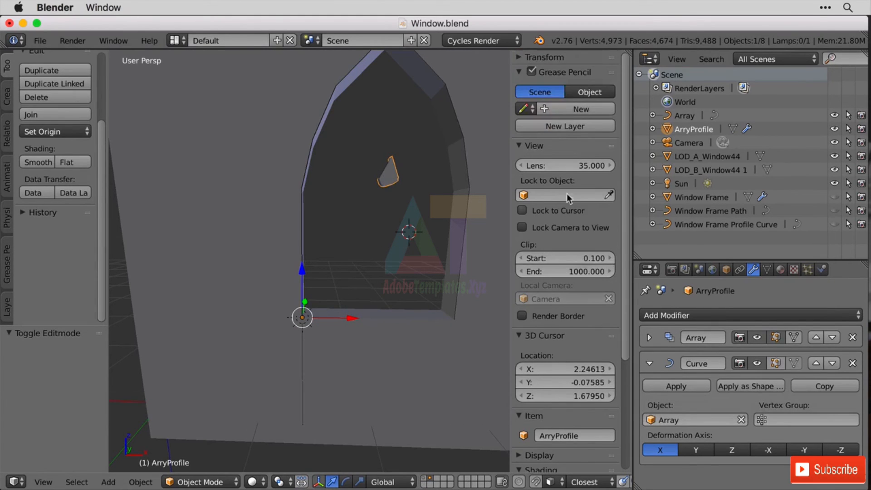
{"action": "left_click", "coordinate": [526, 57]}
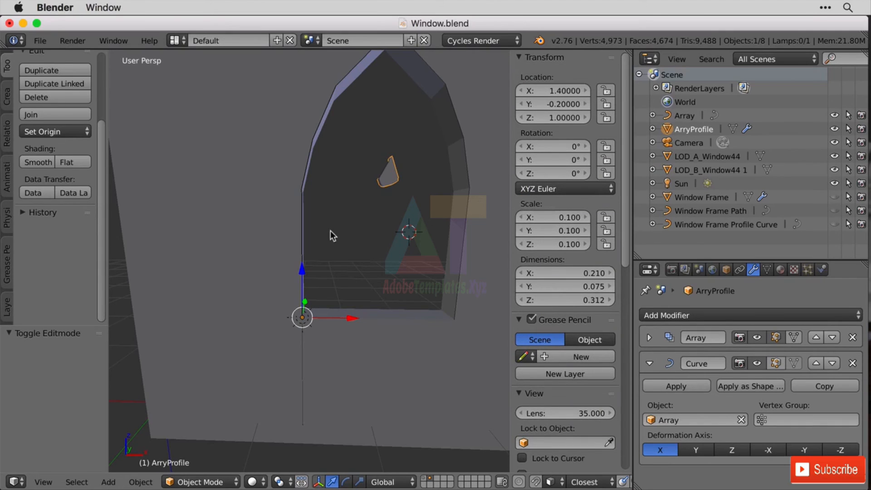
{"action": "key", "text": "ctrl+a"}
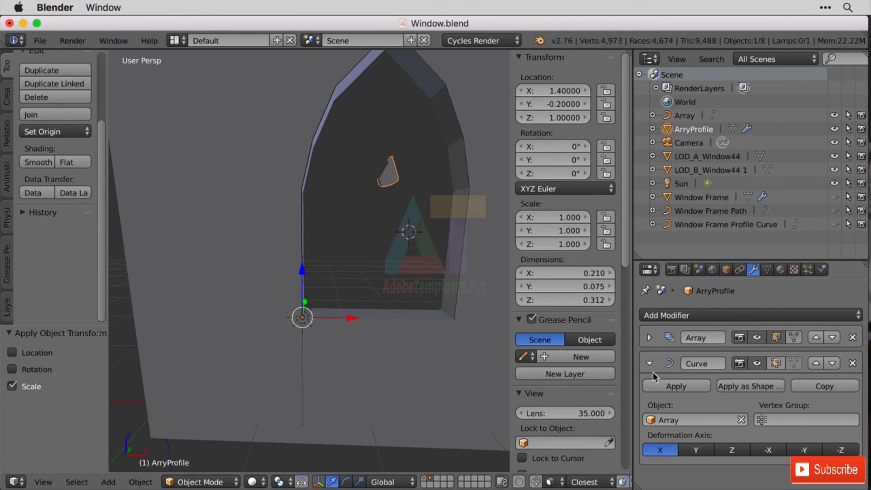
Step: Turn off the Curve modifier's viewport display and set the Array curve as the Array modifier's fit curve
{"action": "left_click", "coordinate": [650, 337]}
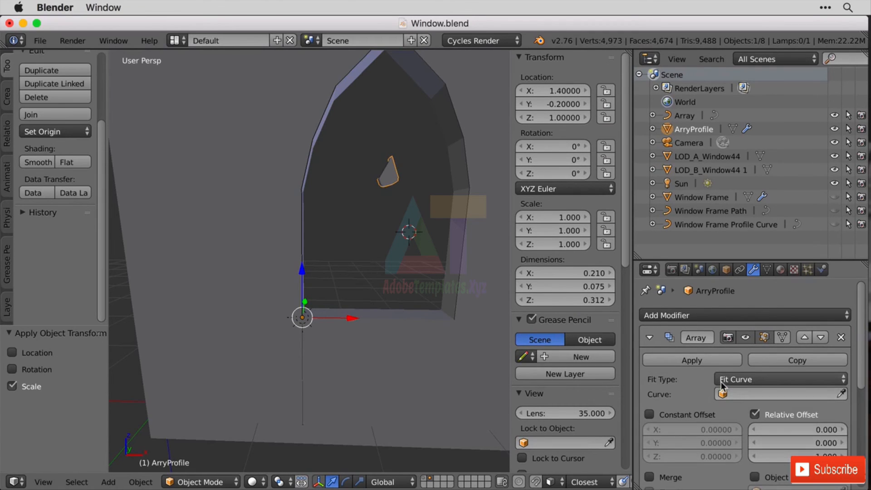
{"action": "scroll", "coordinate": [726, 388], "scroll_direction": "down", "scroll_amount": 3}
{"action": "scroll", "coordinate": [730, 387], "scroll_direction": "down", "scroll_amount": 5}
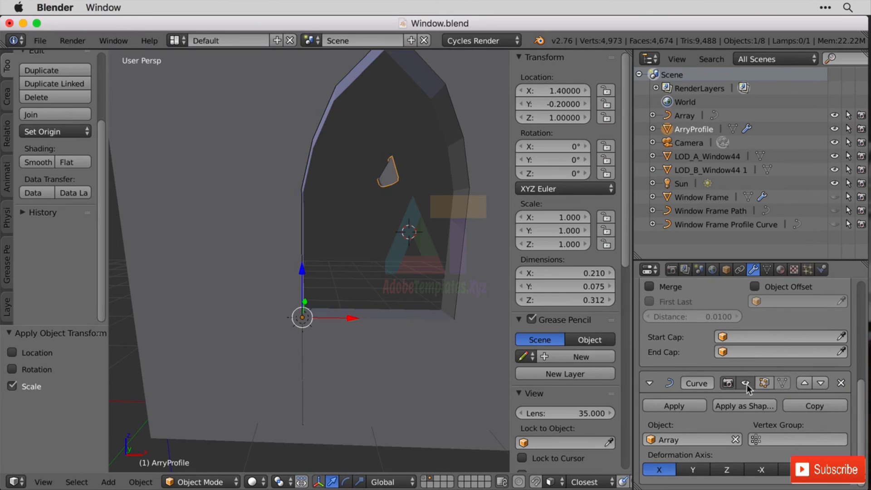
{"action": "left_click", "coordinate": [746, 383]}
{"action": "scroll", "coordinate": [763, 372], "scroll_direction": "up", "scroll_amount": 5}
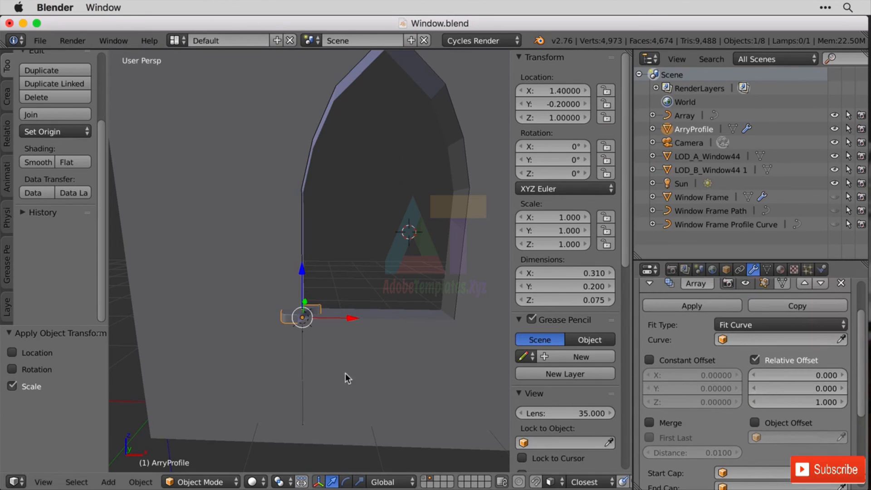
{"action": "left_click", "coordinate": [753, 339]}
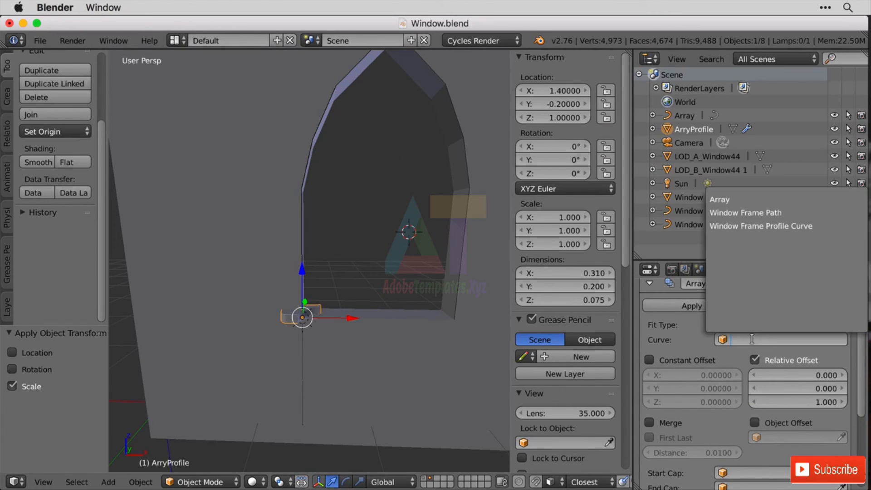
{"action": "left_click", "coordinate": [743, 198]}
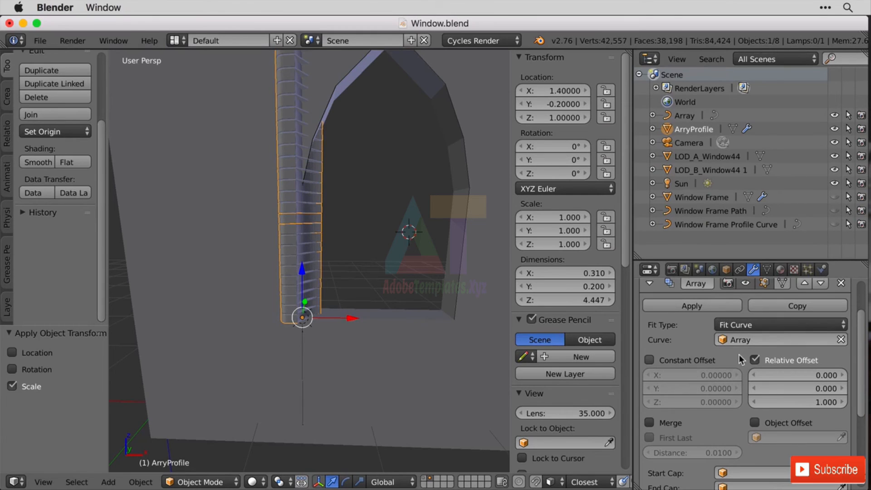
Step: Set the Curve modifier's deformation axis to Z and turn its viewport display back on
{"action": "scroll", "coordinate": [746, 421], "scroll_direction": "down", "scroll_amount": 6}
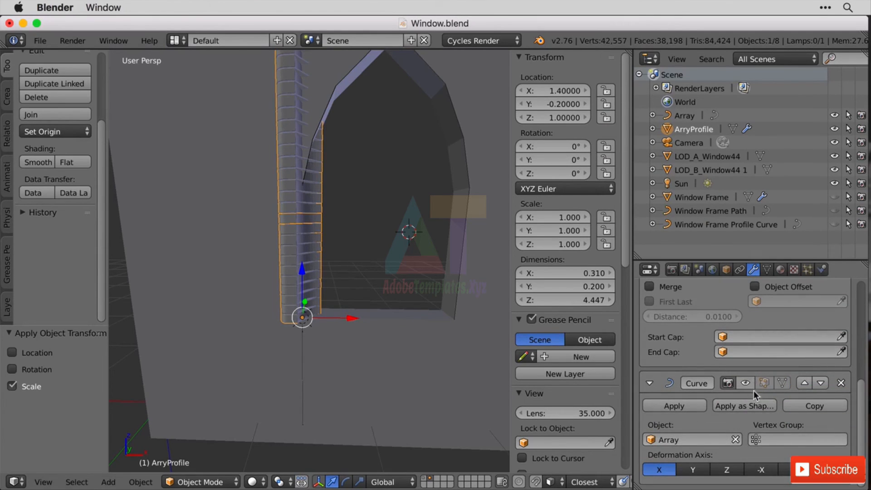
{"action": "left_click", "coordinate": [727, 470]}
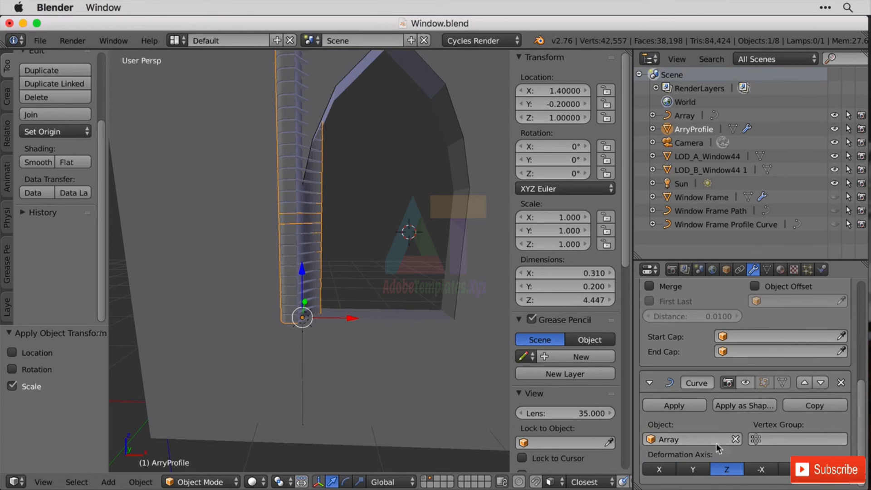
{"action": "left_click", "coordinate": [744, 382]}
{"action": "scroll", "coordinate": [420, 358], "scroll_direction": "down", "scroll_amount": 4}
{"action": "scroll", "coordinate": [424, 363], "scroll_direction": "up", "scroll_amount": 5}
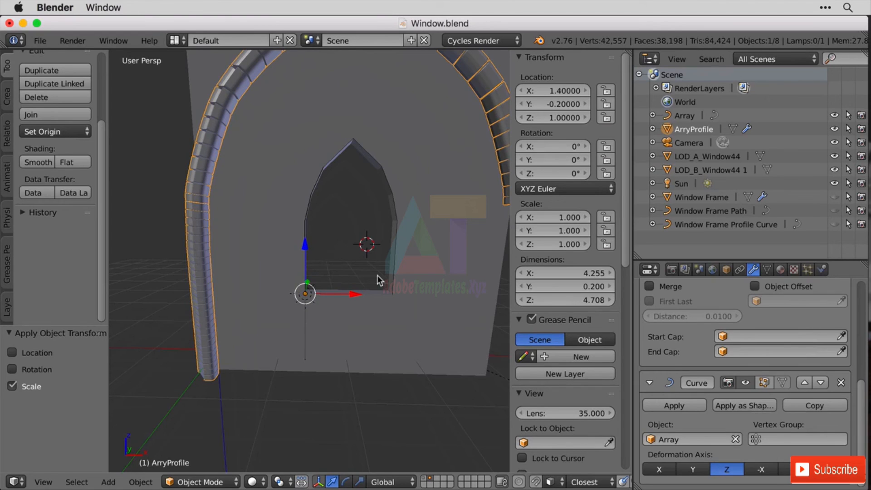
Step: Snap the 3D cursor to ArryProfile's origin and add a Bezier curve there
{"action": "key", "text": "shift+s"}
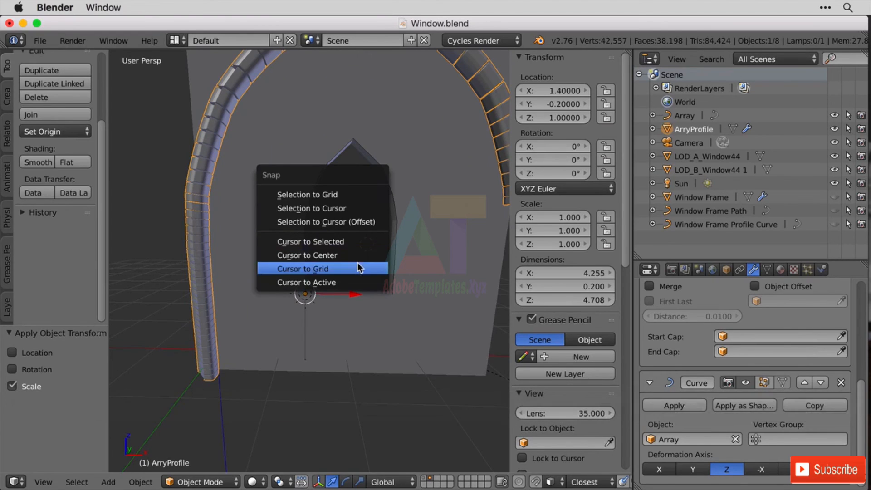
{"action": "left_click", "coordinate": [351, 240]}
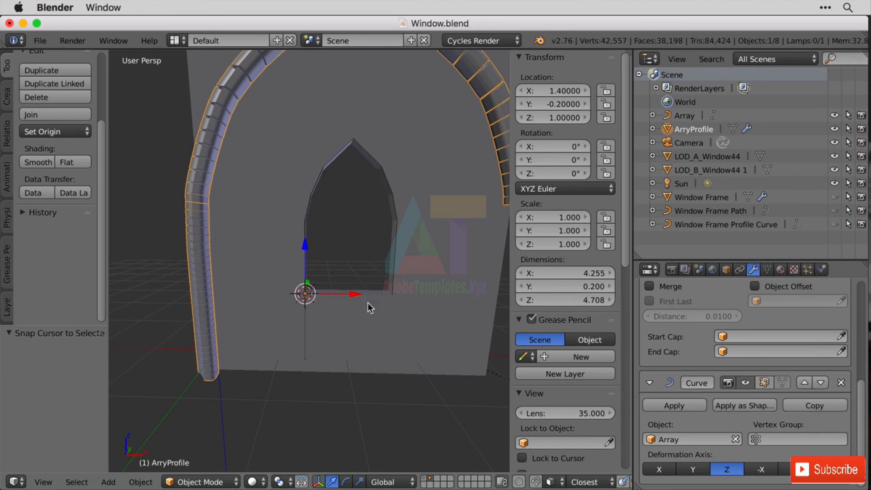
{"action": "scroll", "coordinate": [367, 303], "scroll_direction": "up", "scroll_amount": 5}
{"action": "key", "text": "shift+a"}
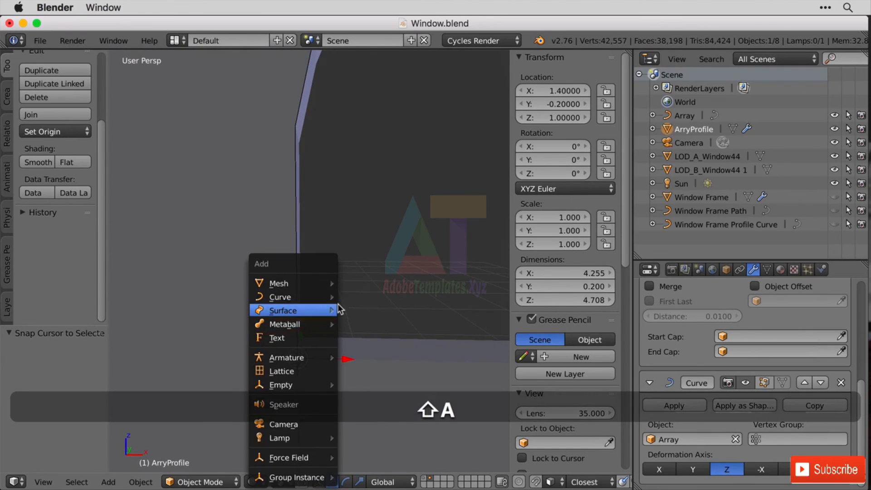
{"action": "mouse_move", "coordinate": [317, 297]}
{"action": "left_click", "coordinate": [365, 297]}
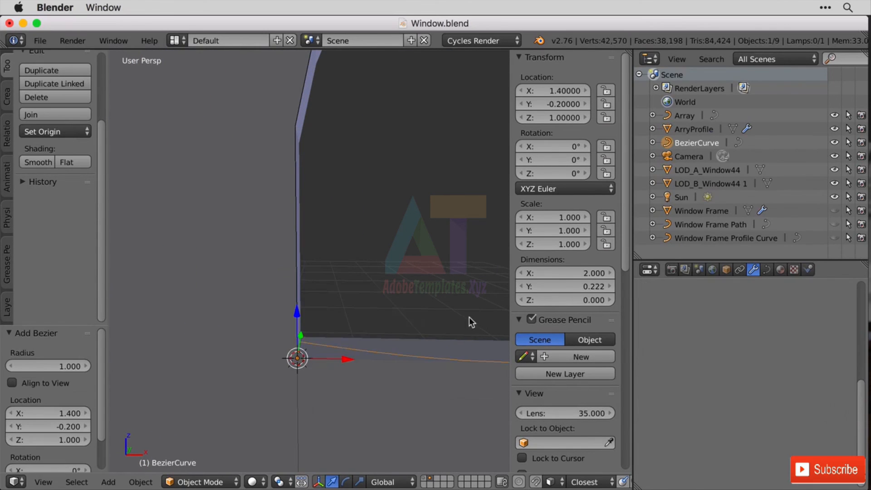
Step: Move the Bezier curve's two end points horizontally to the lower corners of the window opening with snapping
{"action": "scroll", "coordinate": [409, 324], "scroll_direction": "down", "scroll_amount": 3}
{"action": "scroll", "coordinate": [409, 323], "scroll_direction": "up", "scroll_amount": 2}
{"action": "scroll", "coordinate": [408, 323], "scroll_direction": "down", "scroll_amount": 2}
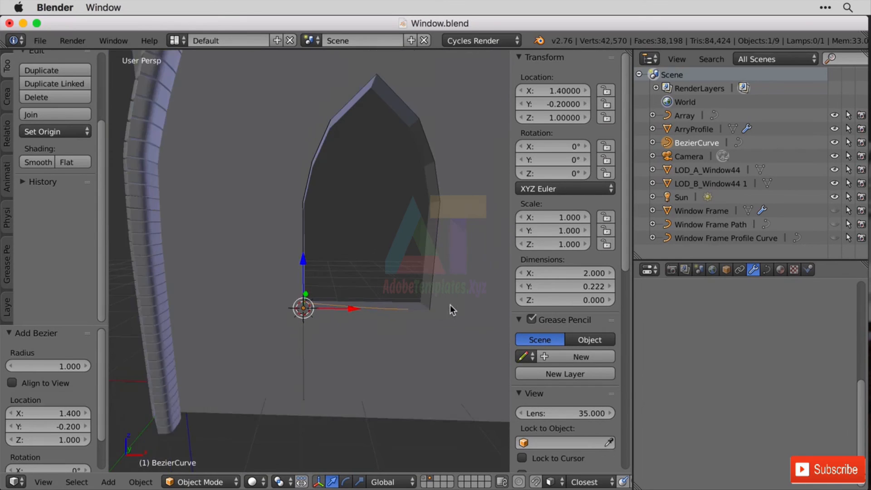
{"action": "middle_click_drag", "start_coordinate": [450, 305], "coordinate": [436, 317], "text": "shift"}
{"action": "scroll", "coordinate": [442, 320], "scroll_direction": "up", "scroll_amount": 1}
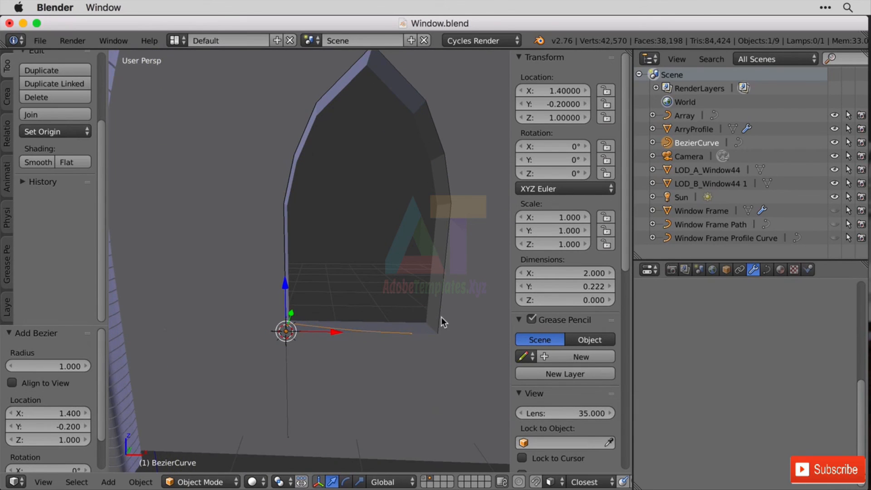
{"action": "key", "text": "Tab"}
{"action": "right_click", "coordinate": [411, 334]}
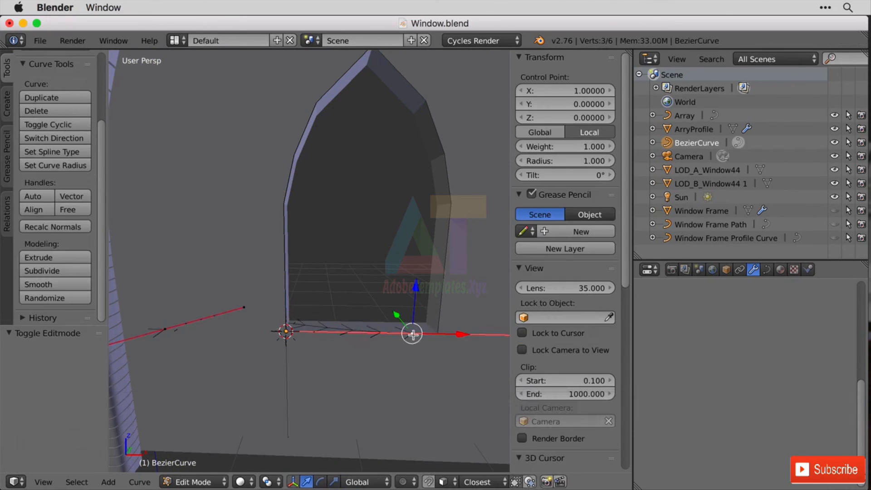
{"action": "left_click_drag", "start_coordinate": [459, 334], "coordinate": [485, 334], "text": "ctrl"}
{"action": "right_click", "coordinate": [169, 327]}
{"action": "left_click_drag", "start_coordinate": [217, 329], "coordinate": [333, 332], "text": "ctrl"}
Step: Select all of the Bezier curve's points and subdivide it with 7 cuts
{"action": "key", "text": "a"}
{"action": "key", "text": "a"}
{"action": "key", "text": "w"}
{"action": "right_click", "coordinate": [421, 334]}
Step: Snap the Bezier curve's subdivided points onto the corner vertices of the pointed window opening, from the apex down both sides
{"action": "scroll", "coordinate": [469, 323], "scroll_direction": "down", "scroll_amount": 2}
{"action": "right_click", "coordinate": [346, 309]}
{"action": "key", "text": "g"}
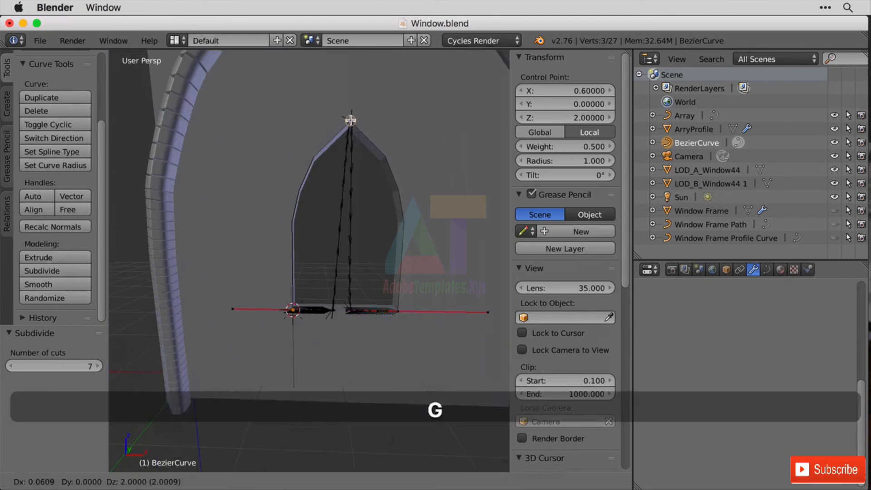
{"action": "left_click", "coordinate": [349, 121]}
{"action": "right_click", "coordinate": [347, 410]}
{"action": "key", "text": "g"}
{"action": "left_click", "coordinate": [309, 175]}
{"action": "right_click", "coordinate": [330, 320]}
{"action": "right_click", "coordinate": [337, 320]}
{"action": "key", "text": "g"}
{"action": "left_click", "coordinate": [290, 130]}
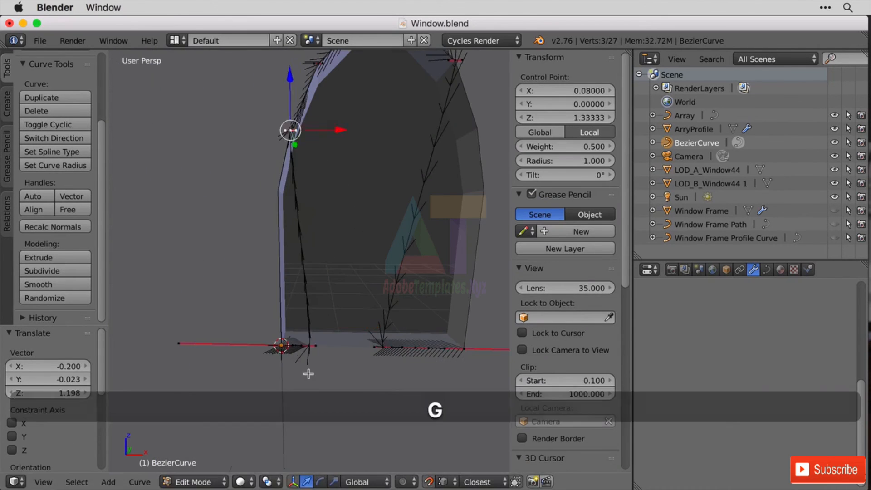
{"action": "right_click", "coordinate": [307, 346]}
{"action": "key", "text": "g"}
{"action": "left_click", "coordinate": [484, 189]}
Step: Set the Bezier curve's preview resolution U to 1
{"action": "left_click", "coordinate": [767, 270]}
{"action": "scroll", "coordinate": [739, 359], "scroll_direction": "up", "scroll_amount": 4}
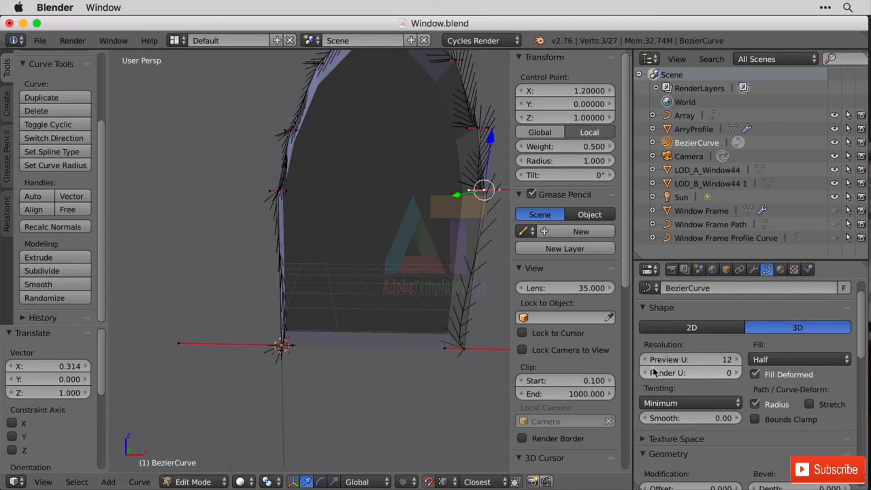
{"action": "left_click_drag", "start_coordinate": [706, 359], "coordinate": [681, 360]}
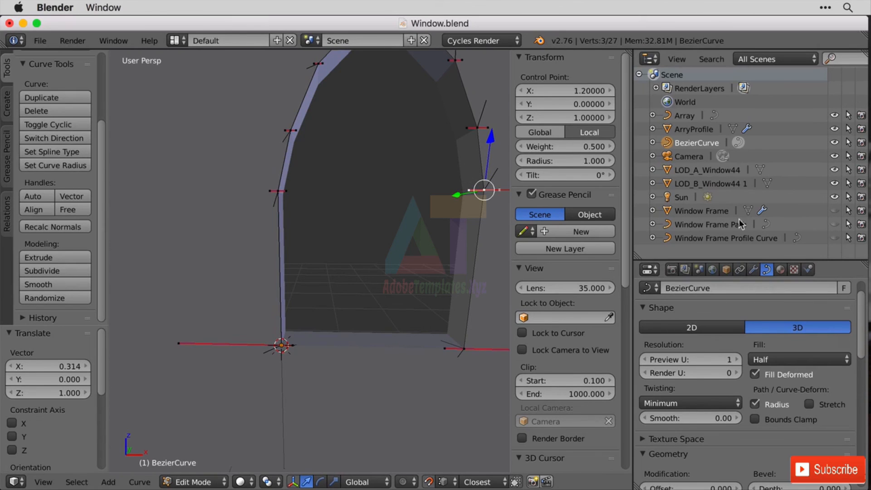
Step: Set BezierCurve as the object of ArryProfile's Curve modifier
{"action": "left_click", "coordinate": [690, 129]}
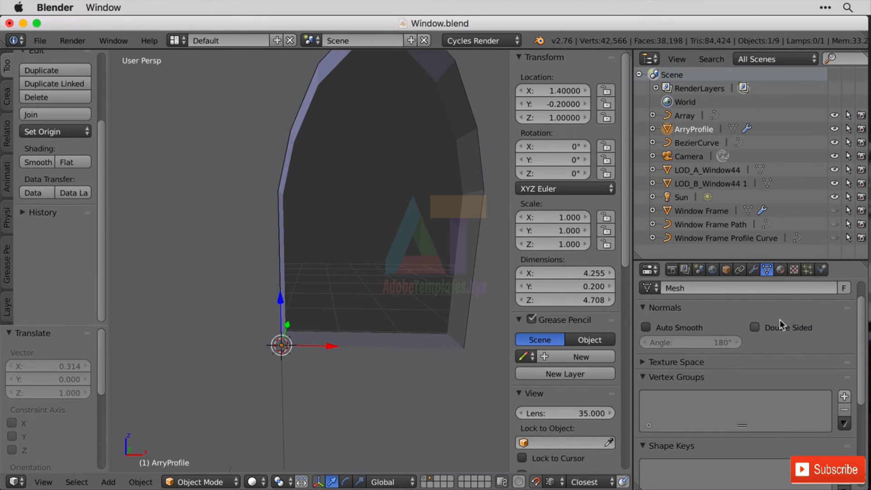
{"action": "left_click_drag", "start_coordinate": [859, 388], "coordinate": [852, 321]}
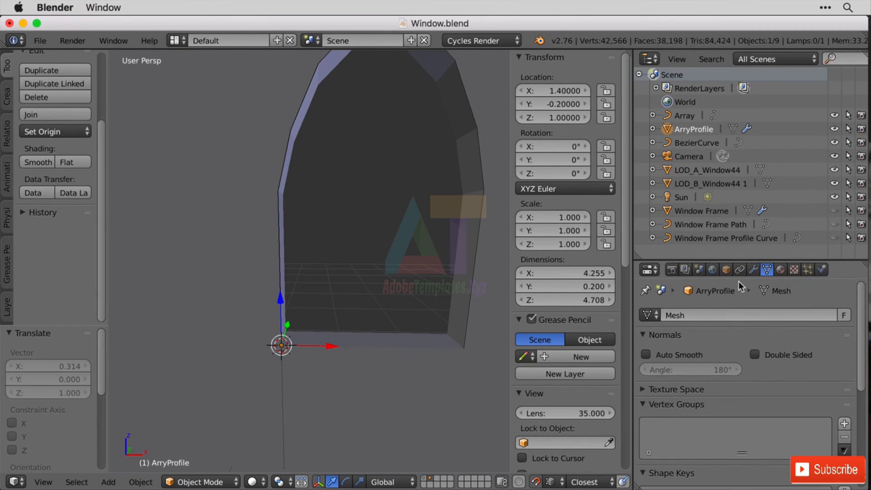
{"action": "left_click", "coordinate": [753, 269]}
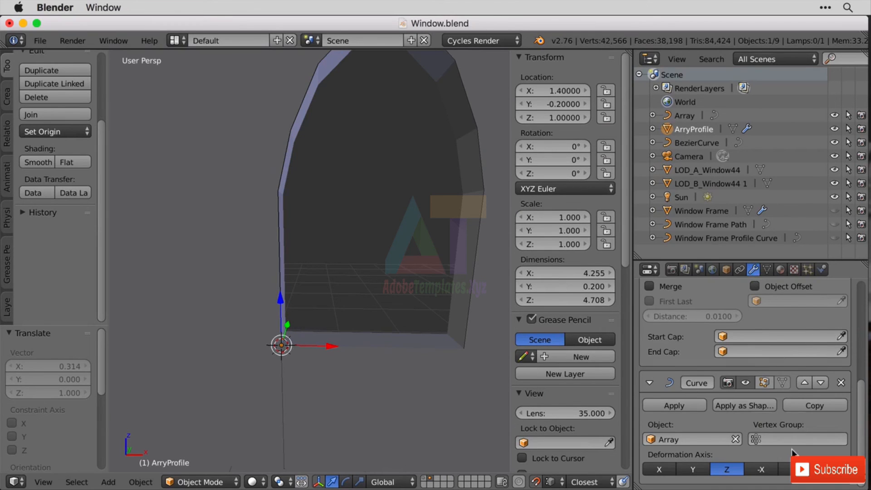
{"action": "left_click", "coordinate": [694, 439]}
{"action": "left_click", "coordinate": [683, 312]}
Step: Set BezierCurve as the Fit Curve target of ArryProfile's Array modifier
{"action": "scroll", "coordinate": [756, 339], "scroll_direction": "up", "scroll_amount": 8}
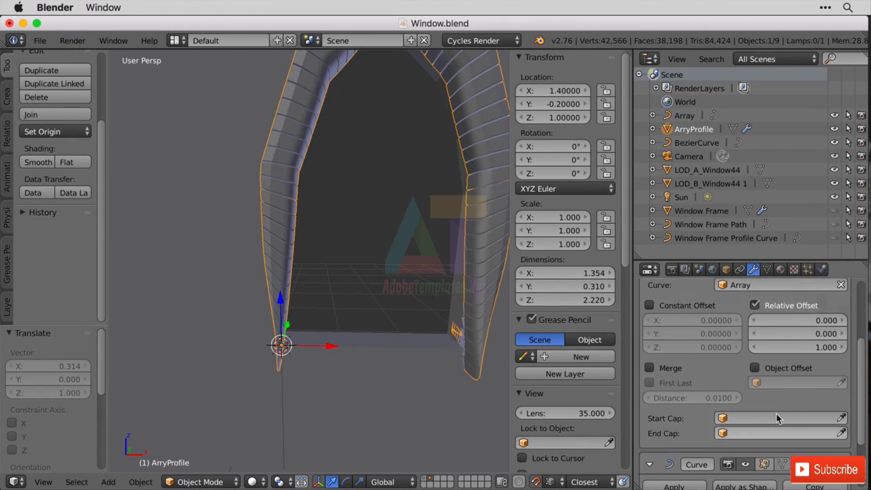
{"action": "left_click", "coordinate": [756, 340]}
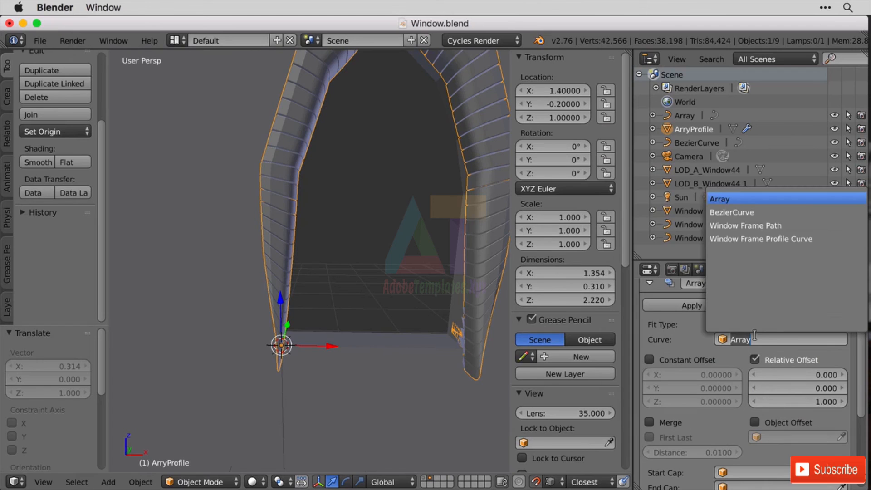
{"action": "left_click", "coordinate": [743, 210]}
{"action": "scroll", "coordinate": [317, 386], "scroll_direction": "down", "scroll_amount": 3}
{"action": "scroll", "coordinate": [418, 338], "scroll_direction": "up", "scroll_amount": 6}
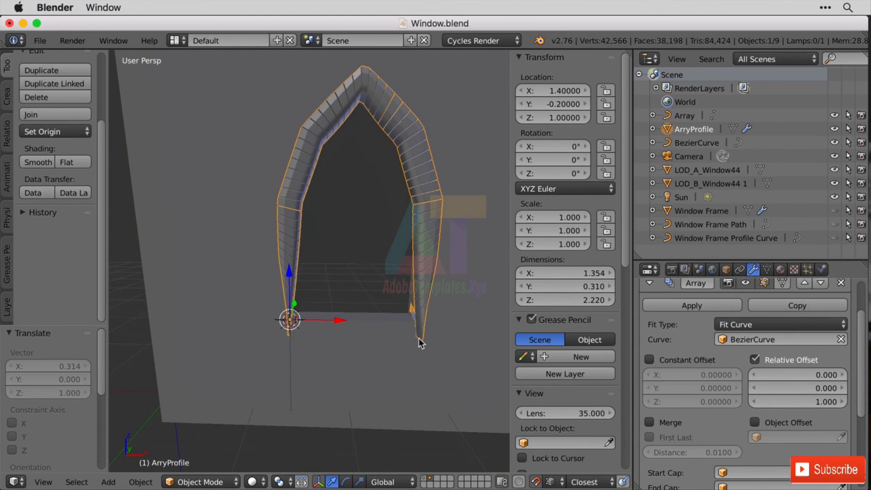
{"action": "middle_click_drag", "start_coordinate": [443, 361], "coordinate": [404, 343], "text": "shift"}
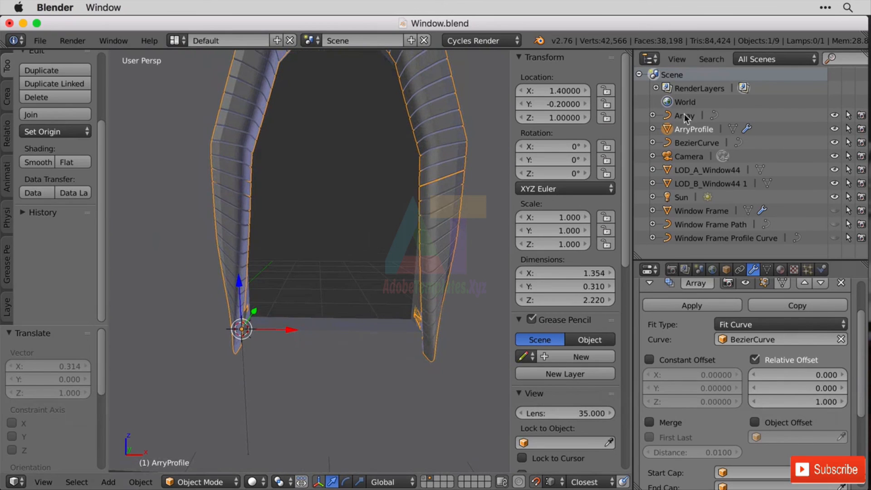
Step: Edit BezierCurve and snap the inner handle of its lower-right end point to the curve point directly above it
{"action": "left_click", "coordinate": [684, 116]}
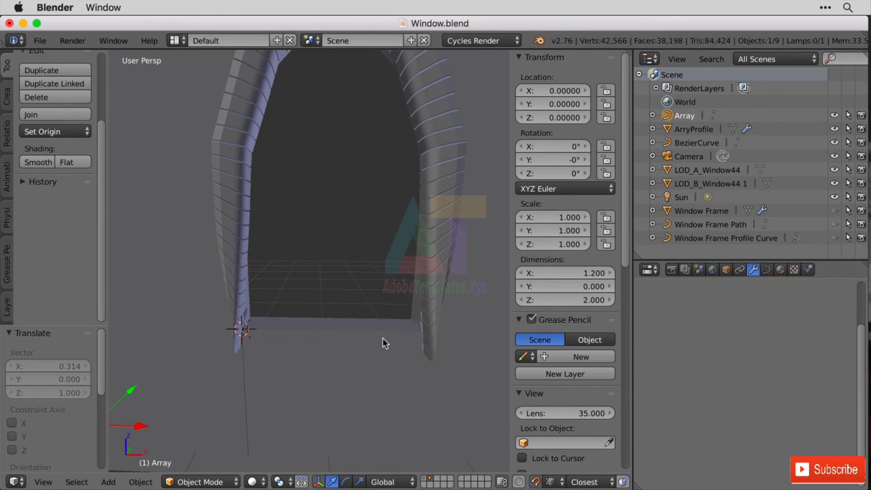
{"action": "left_click", "coordinate": [702, 143]}
{"action": "key", "text": "Tab"}
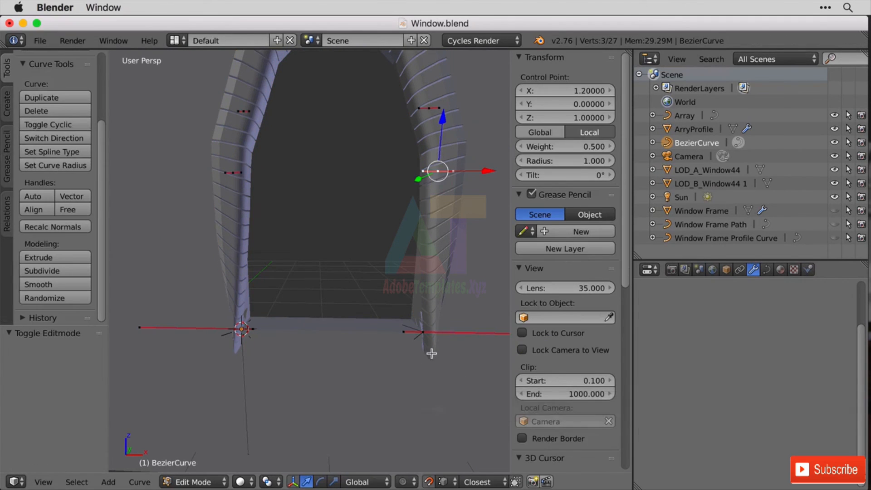
{"action": "scroll", "coordinate": [431, 353], "scroll_direction": "down", "scroll_amount": 2}
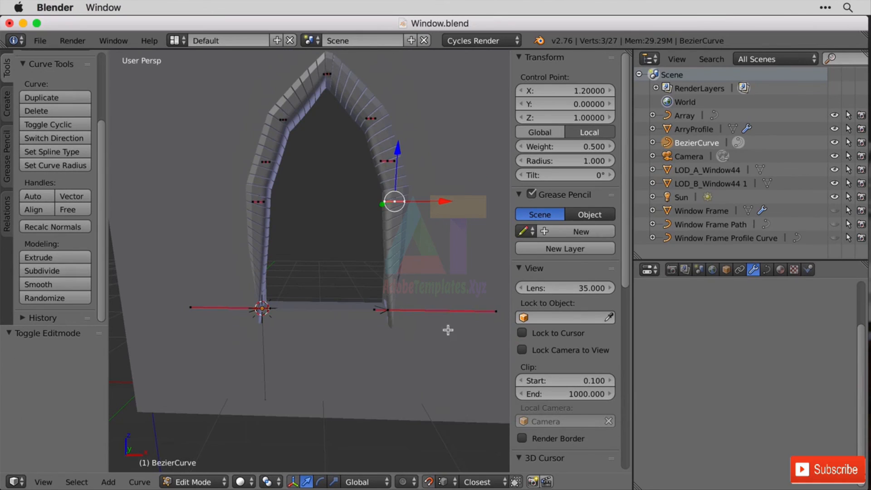
{"action": "right_click", "coordinate": [374, 309]}
{"action": "key", "text": "g"}
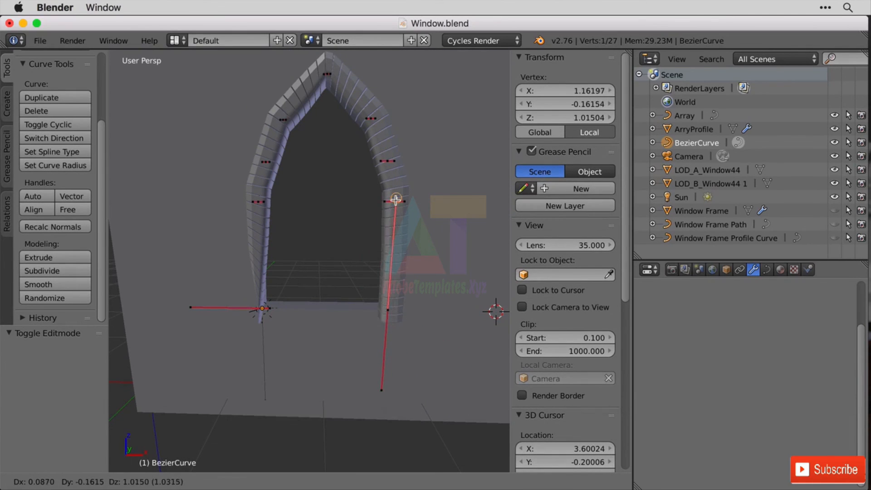
{"action": "left_click", "coordinate": [395, 199]}
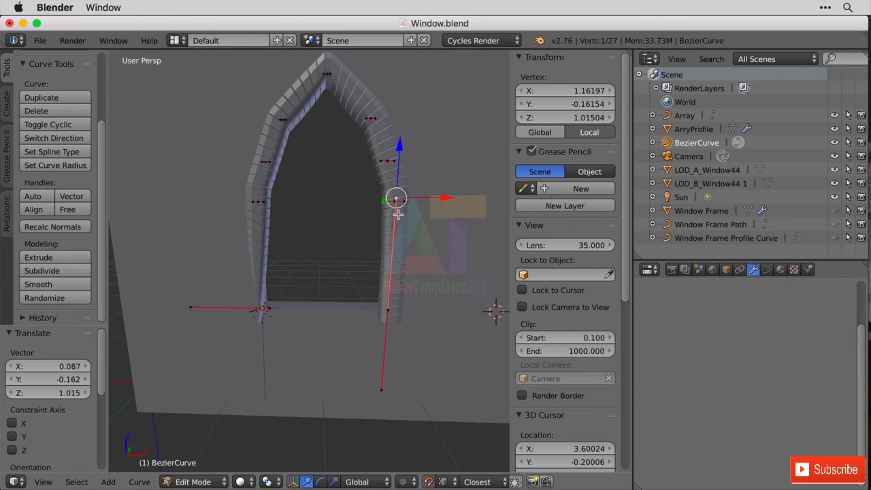
{"action": "scroll", "coordinate": [398, 215], "scroll_direction": "up", "scroll_amount": 4}
{"action": "key", "text": "g"}
{"action": "left_click", "coordinate": [327, 383]}
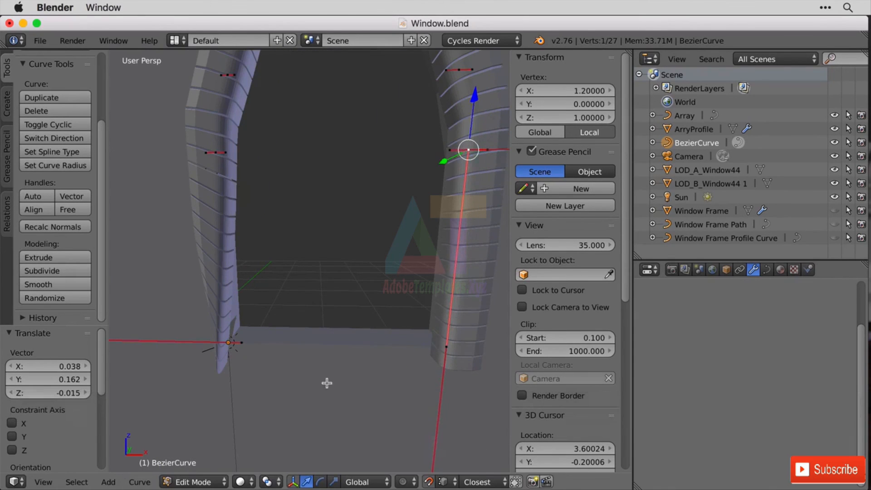
Step: Snap the inner handle of the Bezier curve's lower-left end point to the curve point directly above it
{"action": "scroll", "coordinate": [271, 412], "scroll_direction": "down", "scroll_amount": 2}
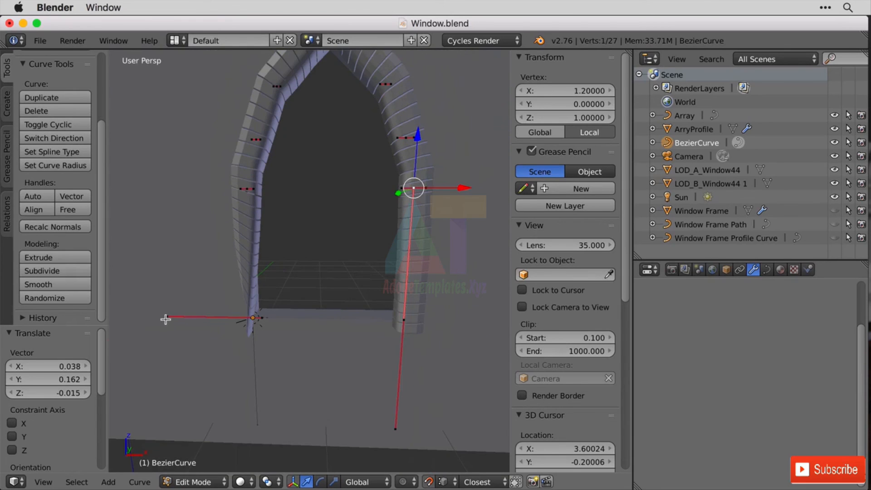
{"action": "right_click", "coordinate": [166, 318]}
{"action": "right_click", "coordinate": [255, 317]}
{"action": "key", "text": "g"}
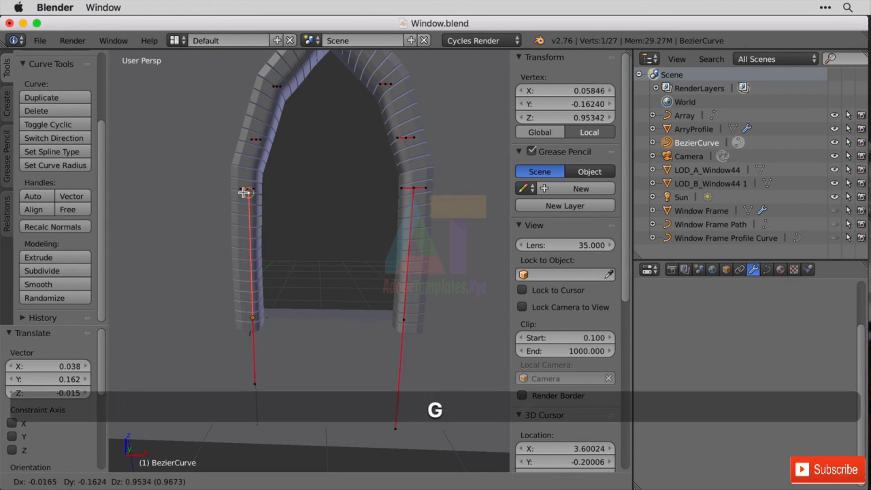
{"action": "left_click", "coordinate": [245, 187]}
{"action": "middle_click_drag", "start_coordinate": [330, 286], "coordinate": [343, 348]}
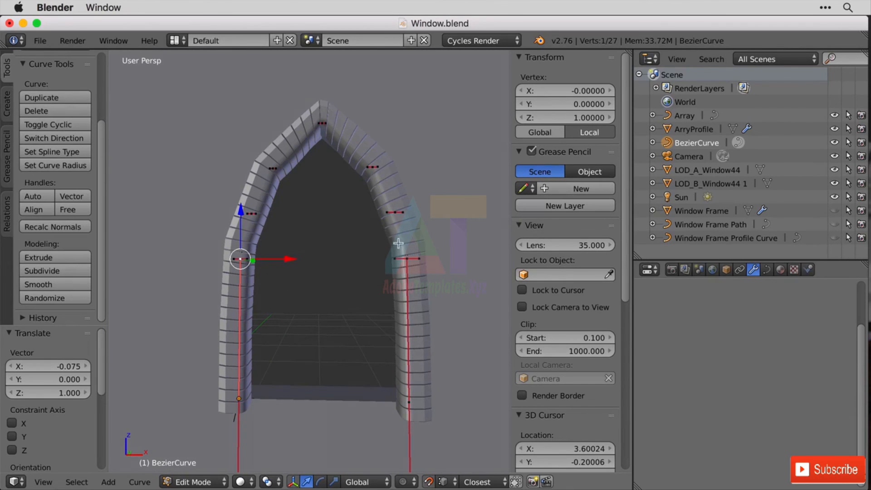
Step: Select all of the Bezier curve's points, set their mean tilt to -90°, and inspect the surround from below and the front
{"action": "key", "text": "Tab"}
{"action": "key", "text": "Tab"}
{"action": "key", "text": "a"}
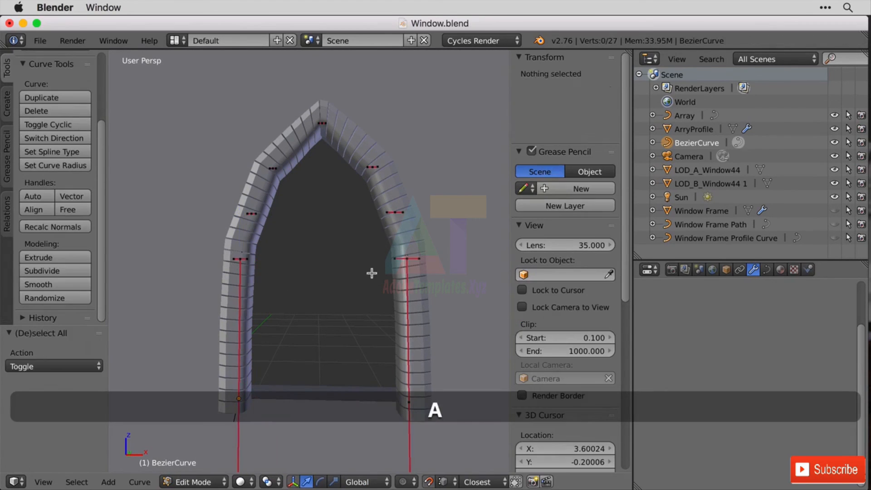
{"action": "key", "text": "a"}
{"action": "left_click", "coordinate": [576, 175]}
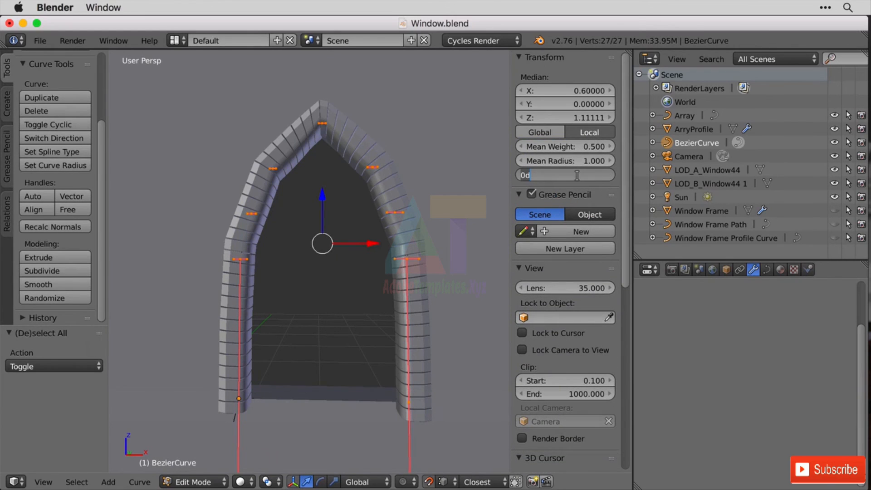
{"action": "type", "text": "-90"}
{"action": "key", "text": "Return"}
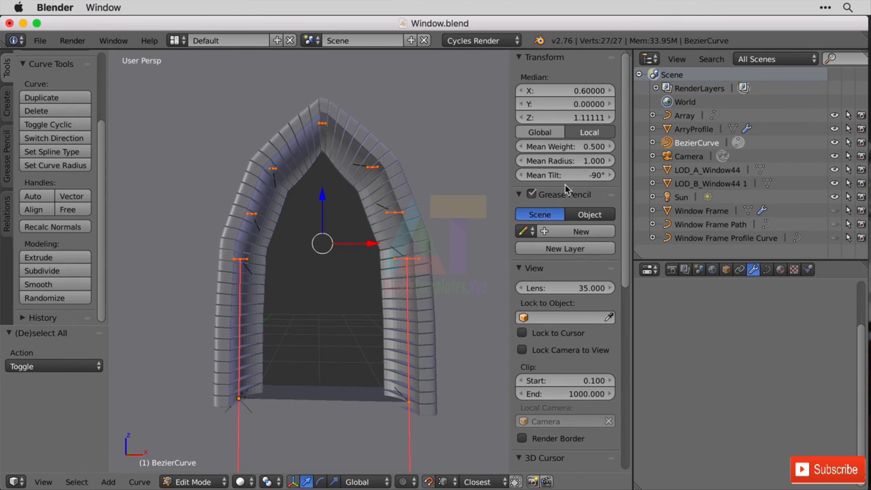
{"action": "middle_click_drag", "start_coordinate": [377, 278], "coordinate": [337, 255]}
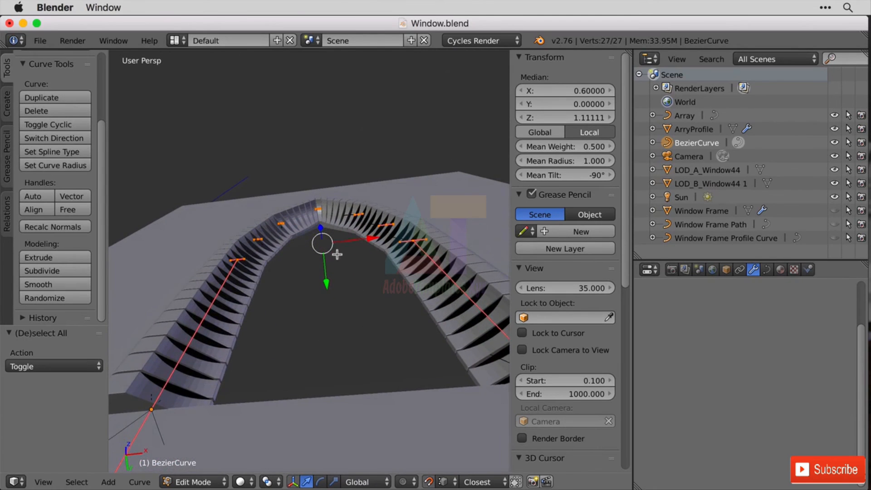
{"action": "scroll", "coordinate": [276, 326], "scroll_direction": "up", "scroll_amount": 5}
{"action": "middle_click_drag", "start_coordinate": [276, 326], "coordinate": [366, 267], "text": "shift"}
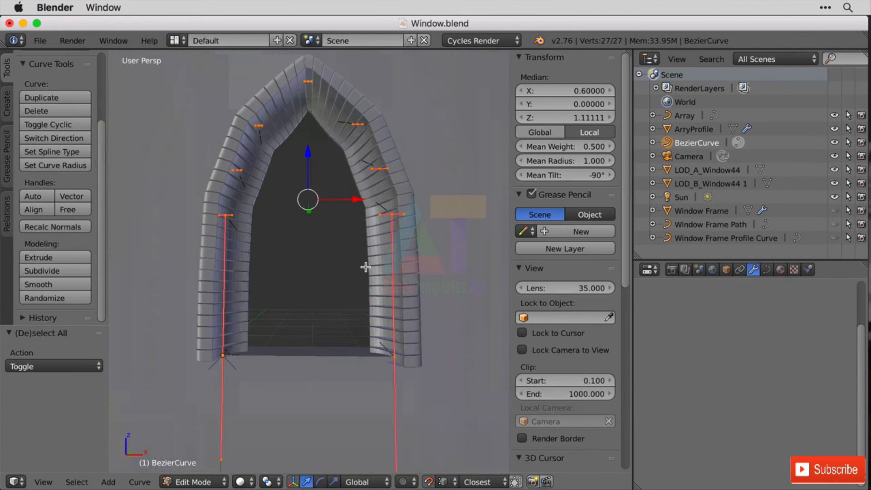